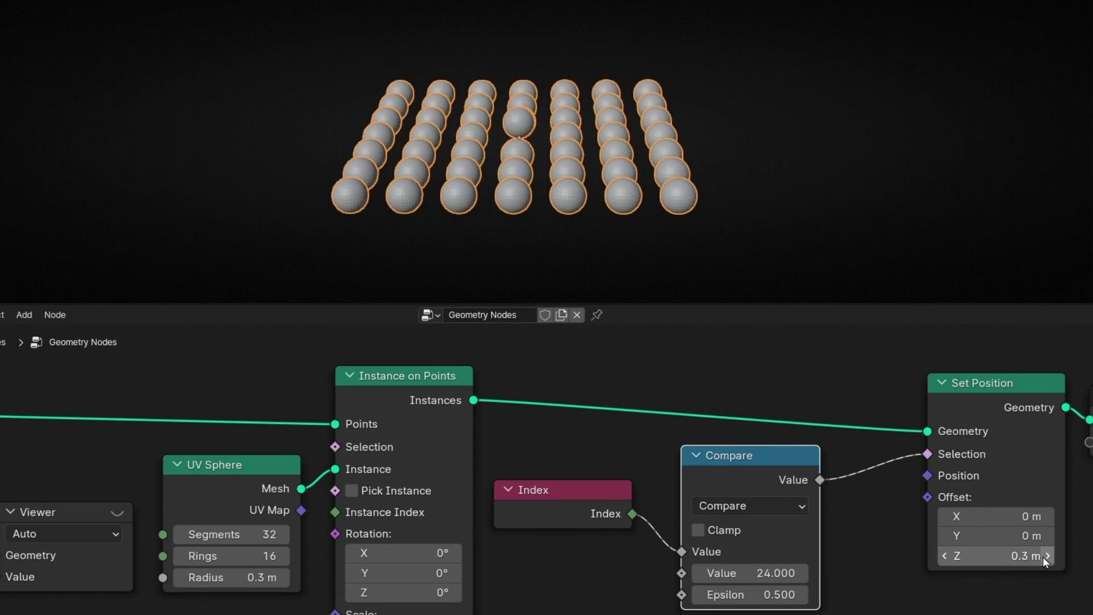
# In the intro demo, lift sphere 24 to 2.2 m and orbit around the model
pyautogui.moveTo(1043, 557); pyautogui.dragTo(1084, 557)
pyautogui.moveTo(433, 114)
pyautogui.mouseDown(button='middle')
pyautogui.moveTo(285, 81)
pyautogui.moveTo(449, 124)
pyautogui.mouseUp(button='middle')
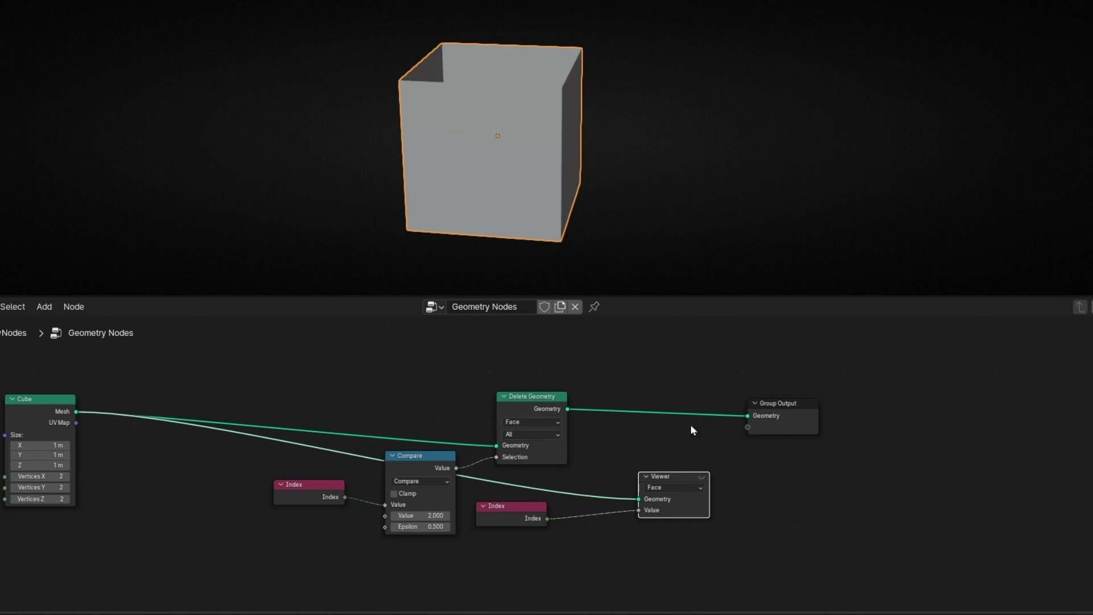
pyautogui.moveTo(547, 143); pyautogui.dragTo(561, 185, button='middle')
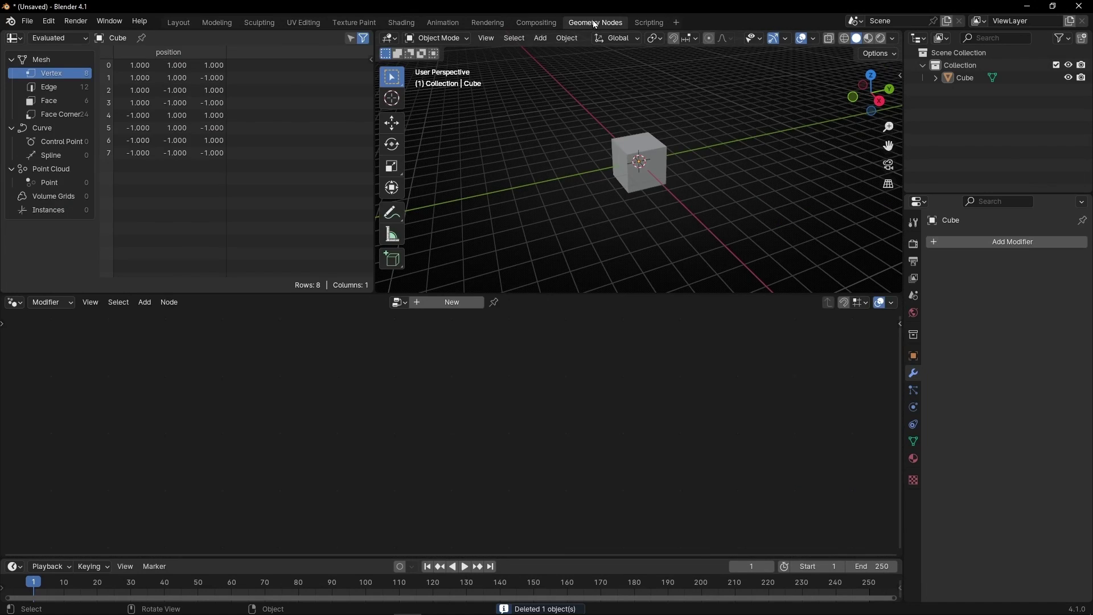
# Widen the workspace by closing the spreadsheet, and create a new geometry node tree on the cube
pyautogui.moveTo(902, 142); pyautogui.dragTo(1076, 142)
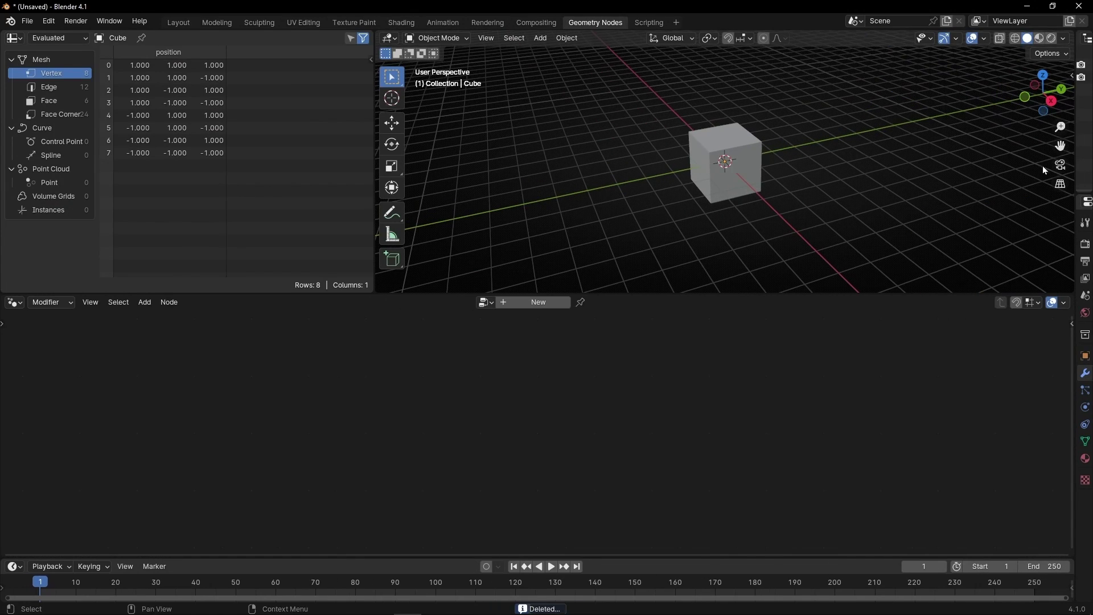
pyautogui.rightClick(327, 42)
pyautogui.click(258, 153)
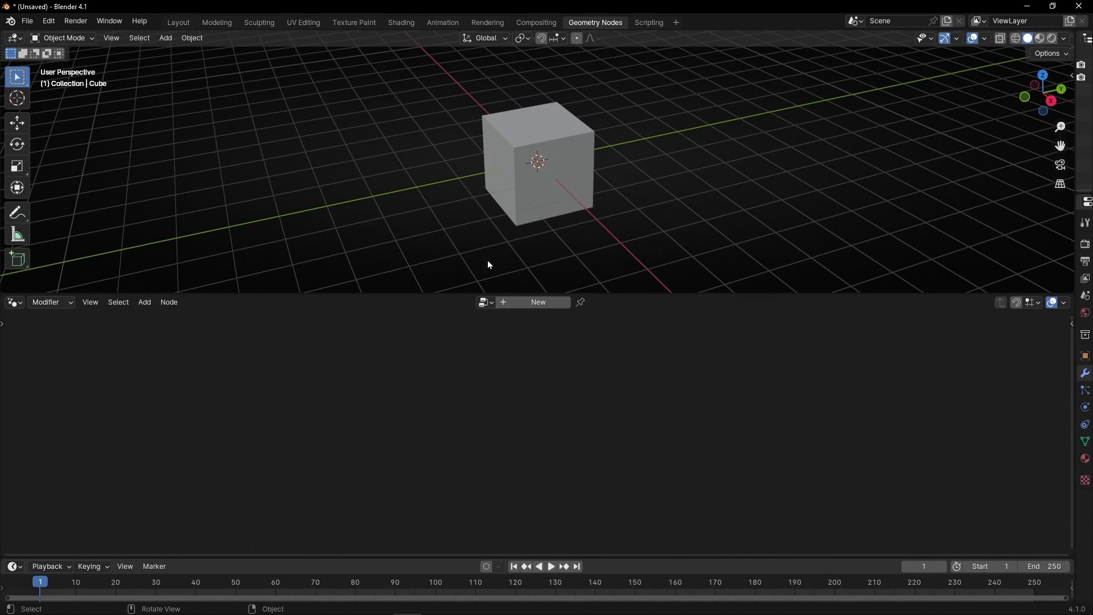
pyautogui.click(538, 302)
# Replace the Group Input node with a Grid node wired into the Group Output
pyautogui.click(386, 464)
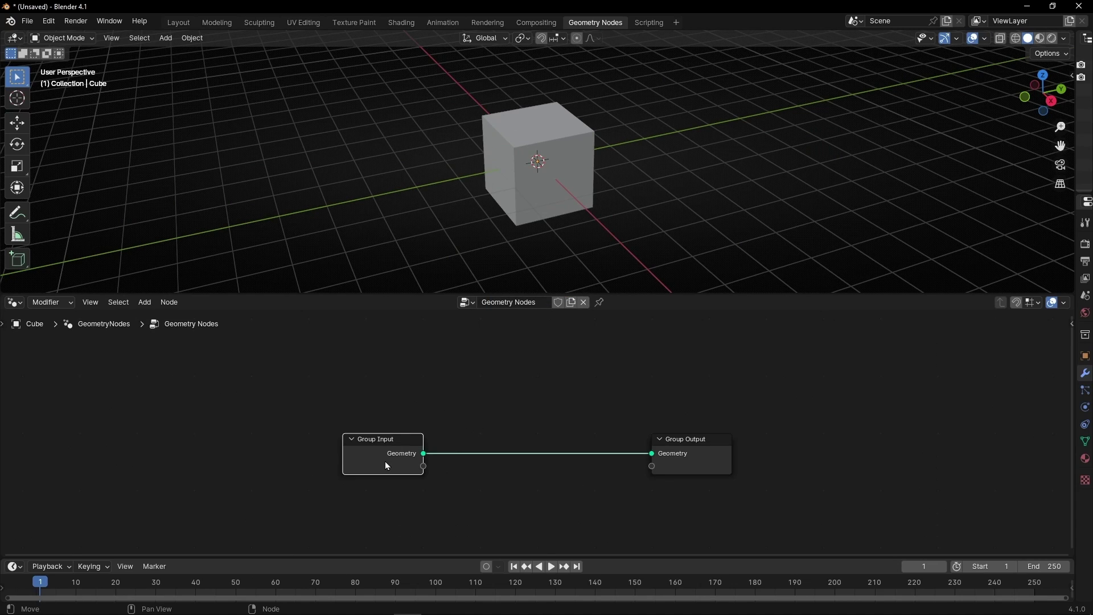
pyautogui.press('x')
pyautogui.hotkey('shift', 'a')
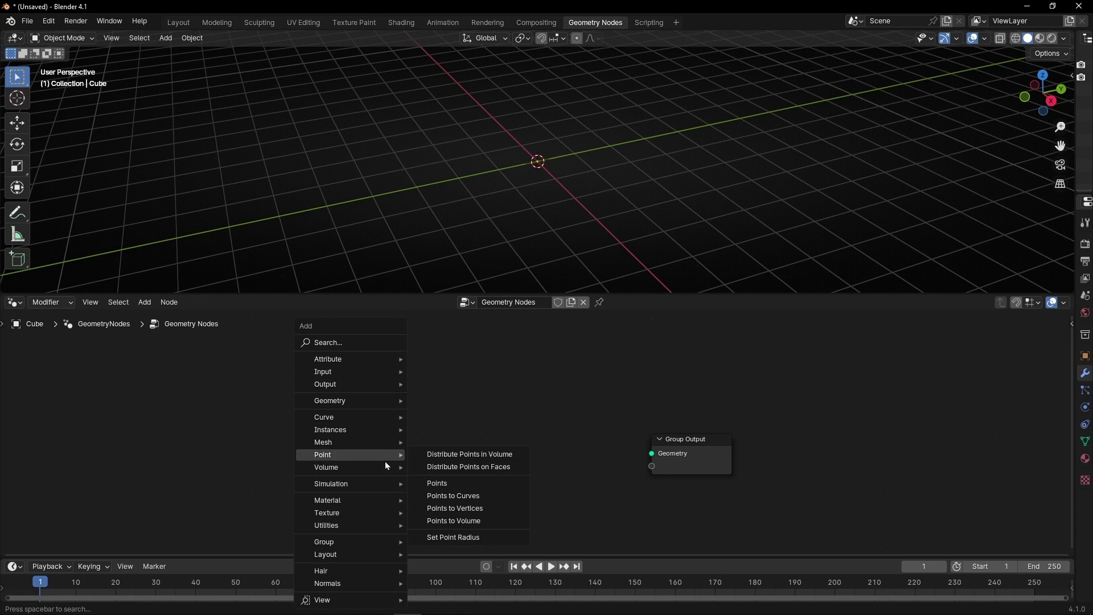
pyautogui.write('grid')
pyautogui.press('Return')
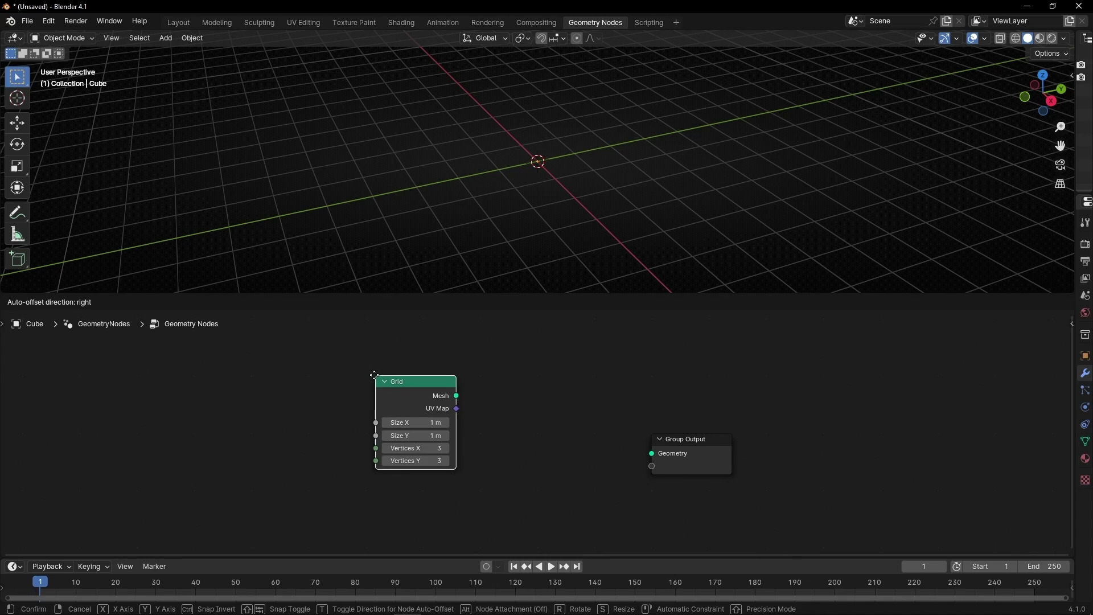
pyautogui.click(374, 375)
pyautogui.moveTo(454, 394); pyautogui.dragTo(652, 453)
# Set the grid size to 5.4 m and display the plane in wireframe
pyautogui.moveTo(438, 434); pyautogui.dragTo(509, 421)
pyautogui.moveTo(612, 199); pyautogui.dragTo(580, 232, button='middle')
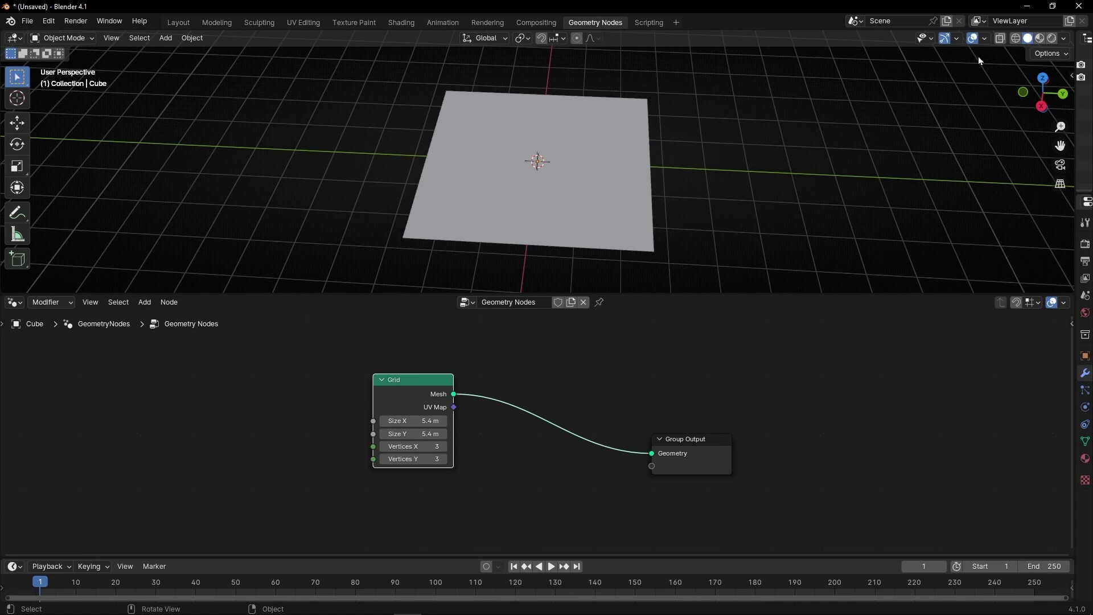
pyautogui.click(1015, 38)
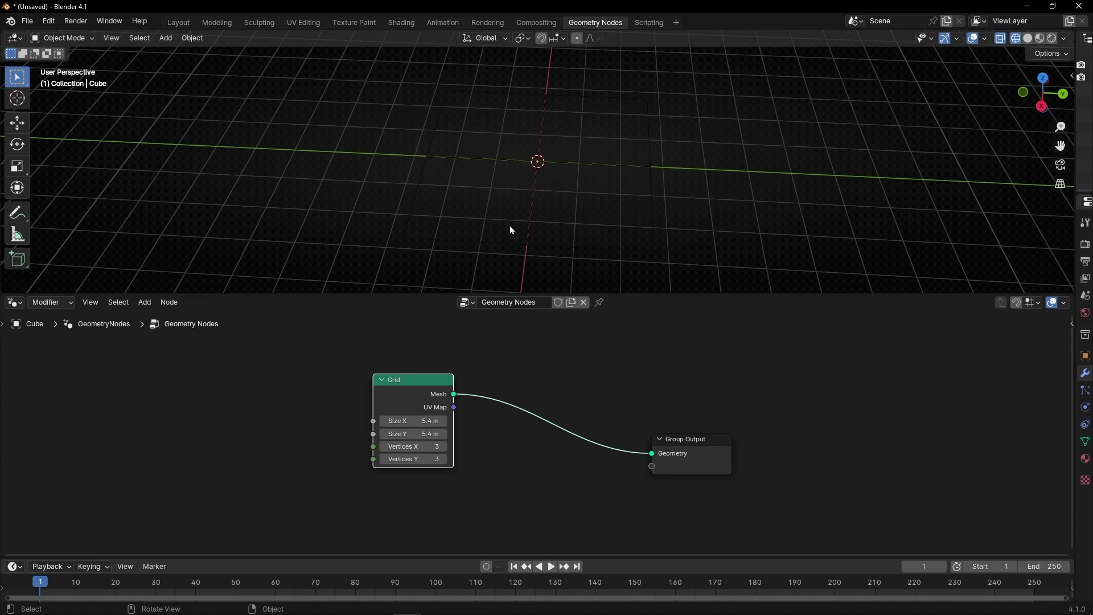
pyautogui.click(507, 243)
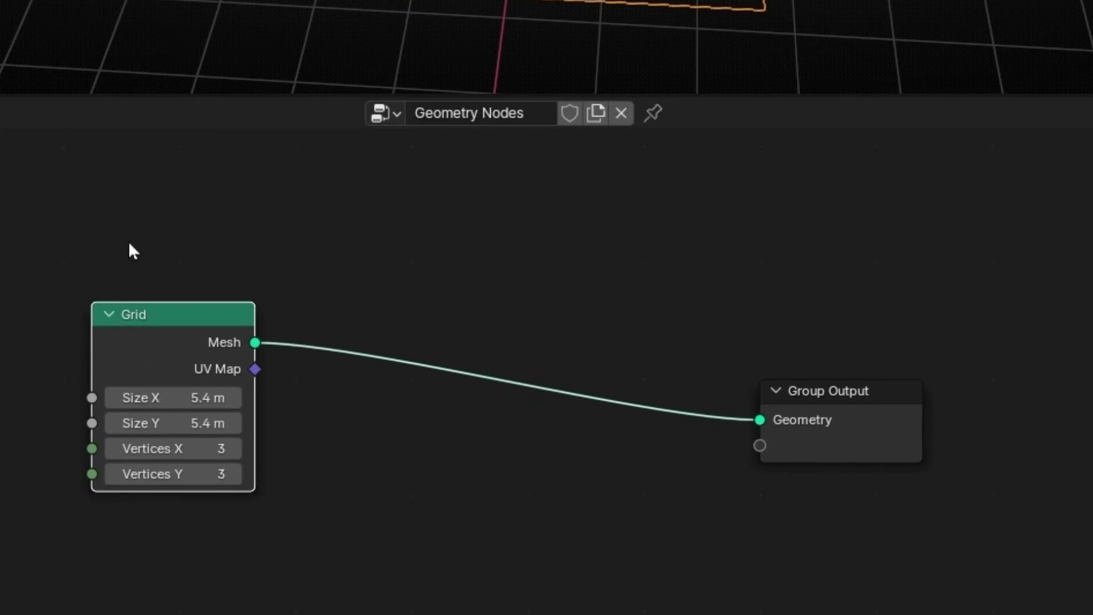
# Add a Viewer node linked to the Grid mesh and tidy the node layout
pyautogui.moveTo(153, 364); pyautogui.dragTo(120, 342)
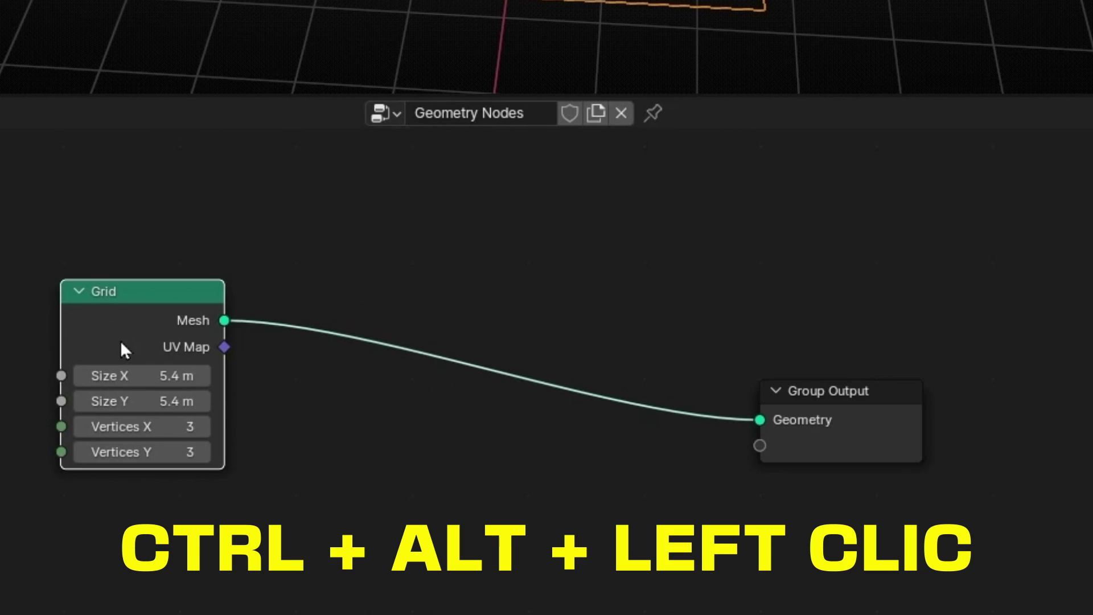
pyautogui.keyDown('ctrl'); pyautogui.keyDown('shift'); pyautogui.click(121, 340); pyautogui.keyUp('shift'); pyautogui.keyUp('ctrl')
pyautogui.moveTo(378, 370); pyautogui.dragTo(483, 441)
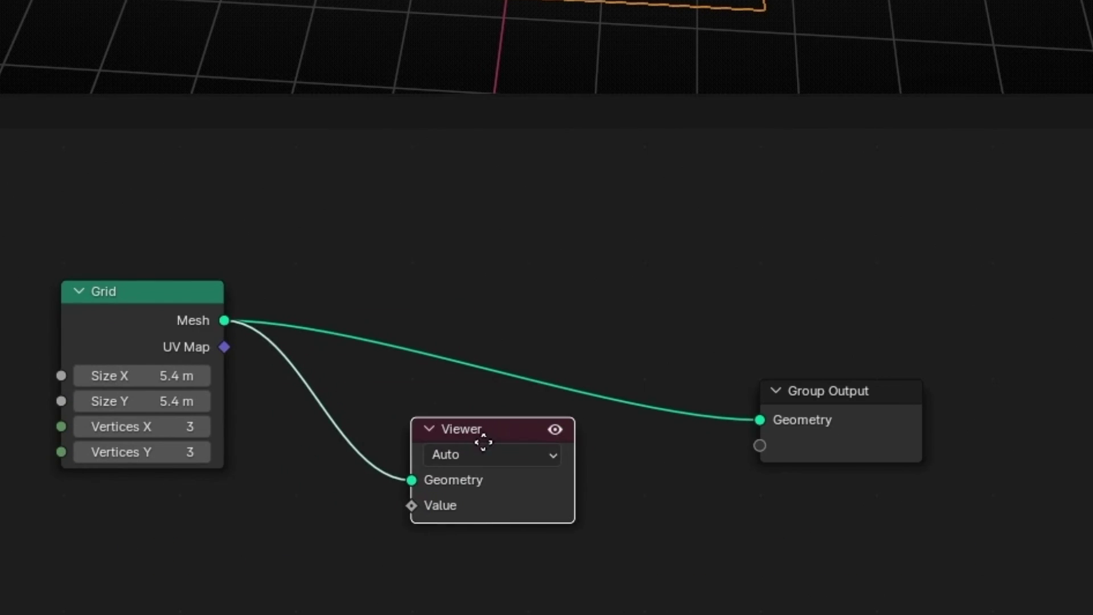
pyautogui.moveTo(839, 420); pyautogui.dragTo(812, 298)
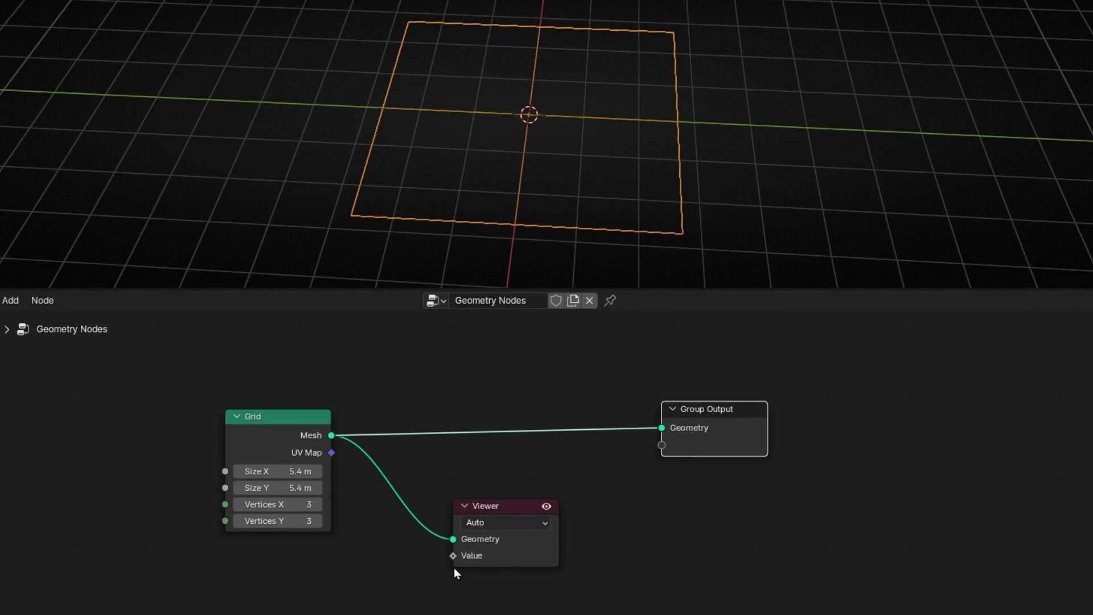
pyautogui.press('Home')
# Feed an Index node into the Viewer's Value socket
pyautogui.moveTo(244, 340); pyautogui.dragTo(232, 325)
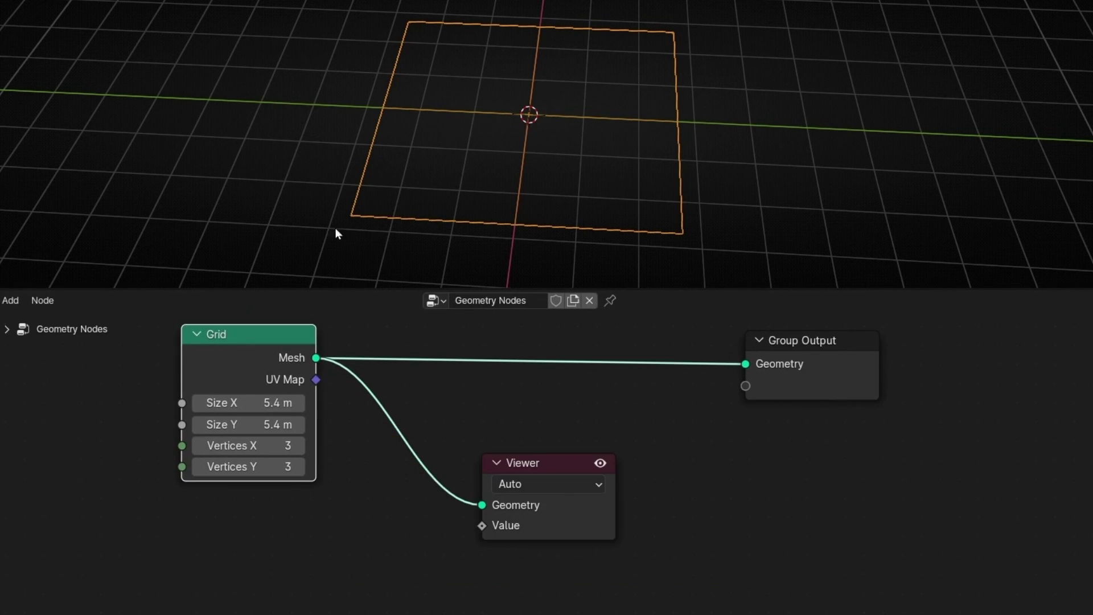
pyautogui.moveTo(483, 524); pyautogui.dragTo(404, 532)
pyautogui.write('inde')
pyautogui.press('Return')
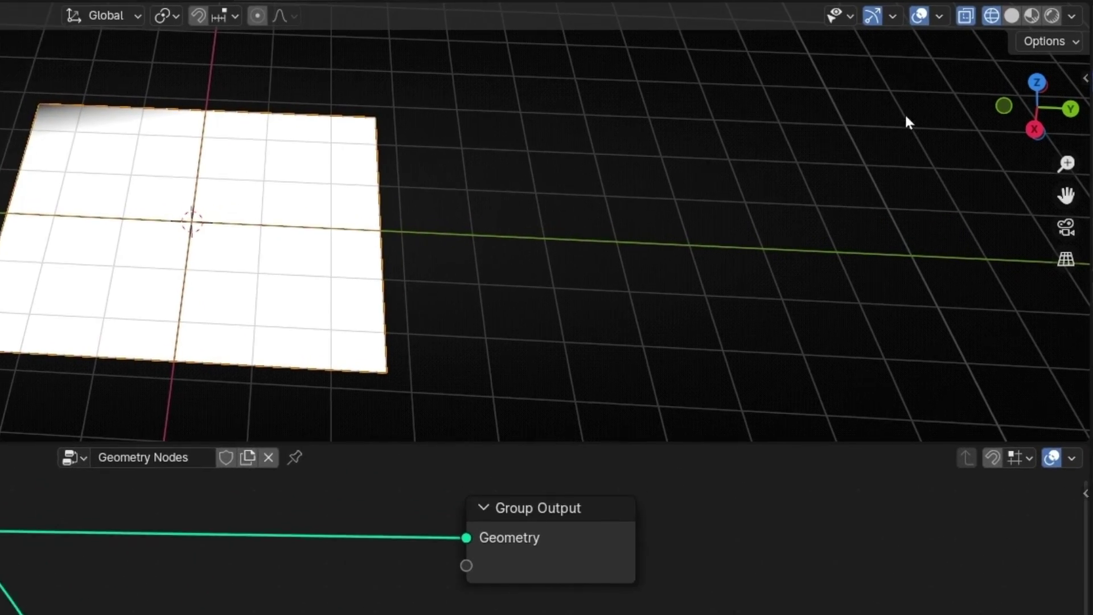
# Enable Attribute Text overlays for vertex indices and turn off the Viewer Node colour tint
pyautogui.click(932, 15)
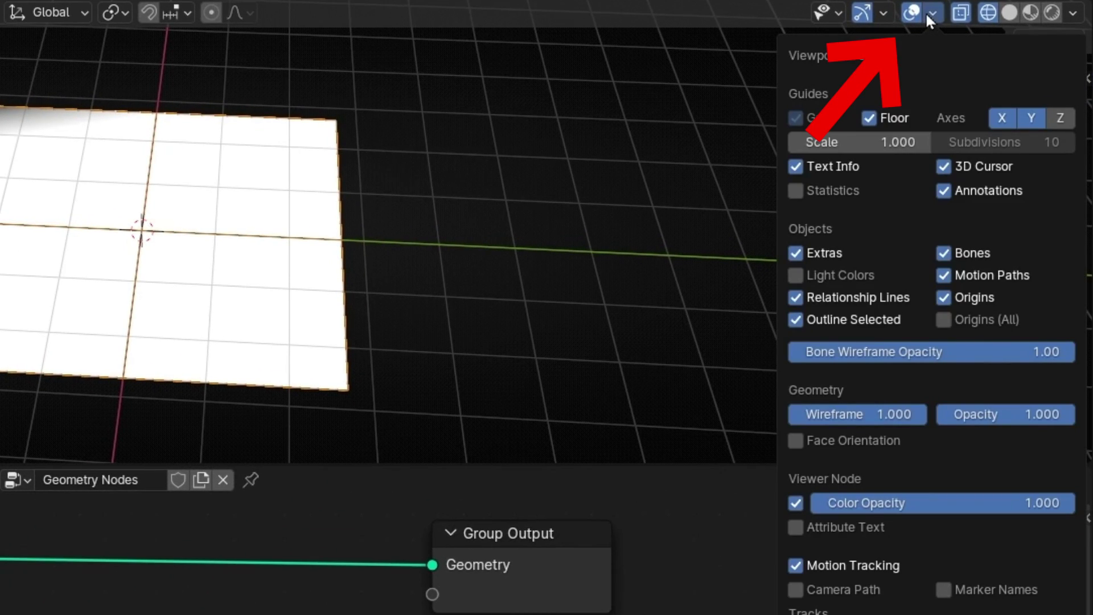
pyautogui.click(856, 525)
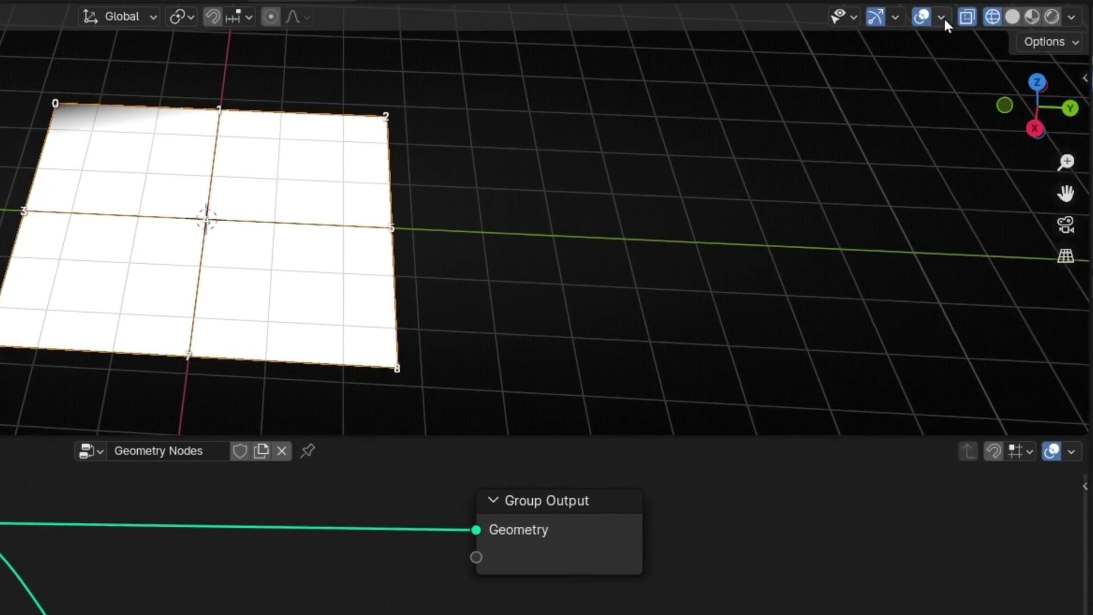
pyautogui.click(942, 17)
pyautogui.moveTo(981, 504); pyautogui.dragTo(757, 504)
pyautogui.moveTo(850, 504); pyautogui.dragTo(1073, 507)
pyautogui.click(796, 503)
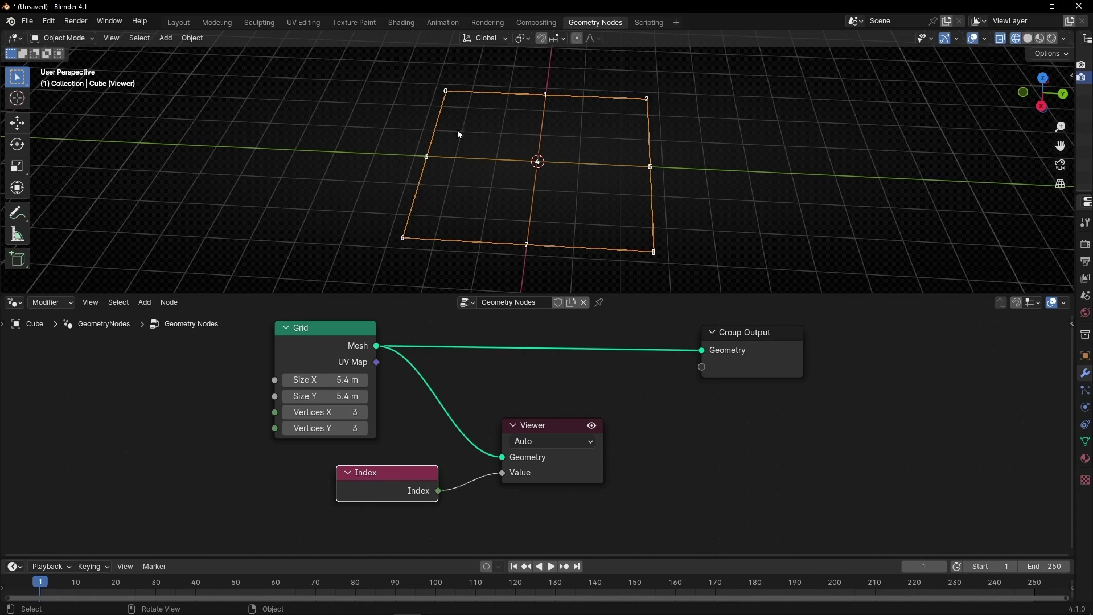
# Hide the X/Y axis lines, 3D cursor and floor grid overlays
pyautogui.click(986, 38)
pyautogui.moveTo(1025, 98); pyautogui.dragTo(1040, 98)
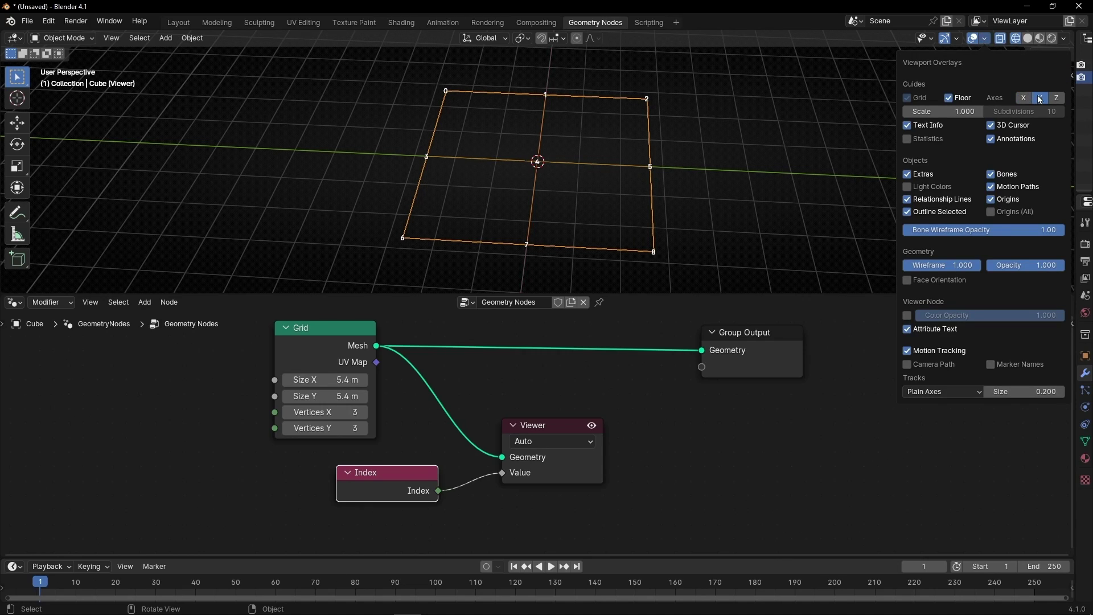
pyautogui.click(991, 125)
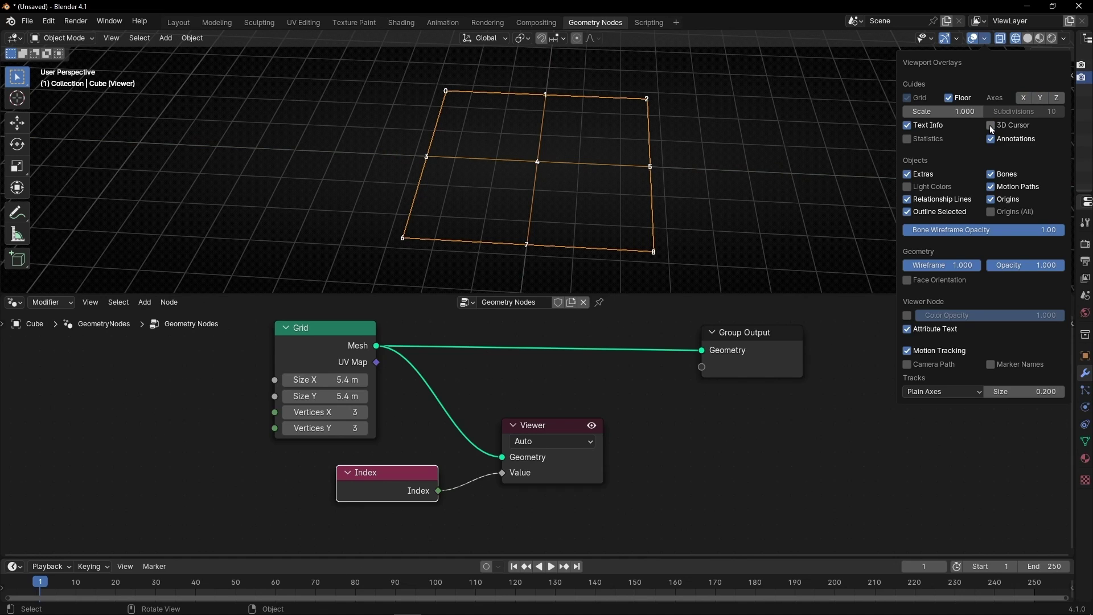
pyautogui.click(955, 103)
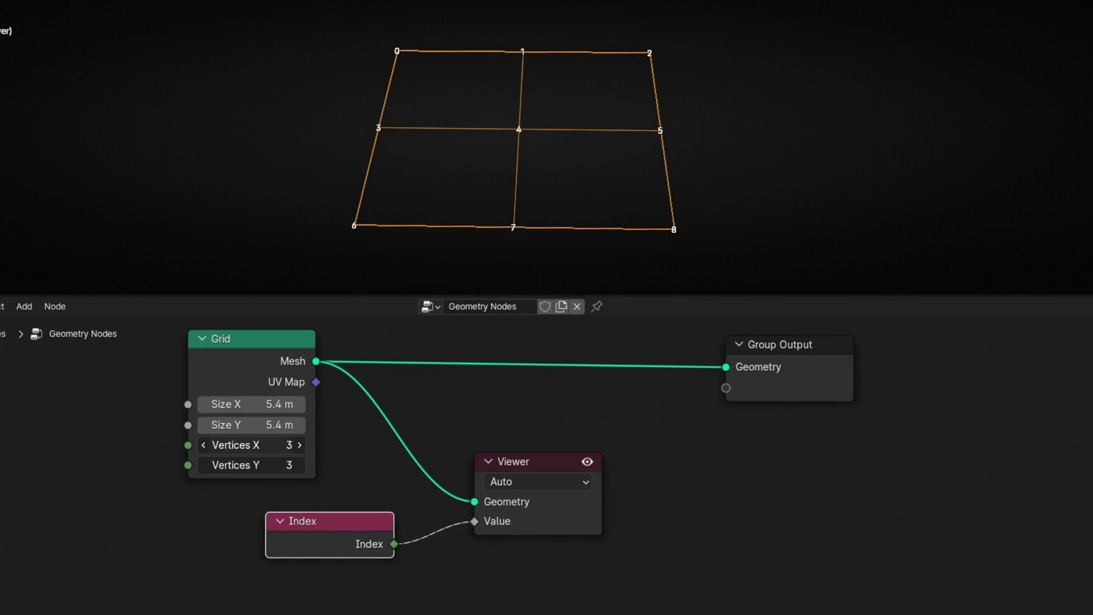
# Set the Grid to 7×7 vertices, tilt to a top-down view, and tidy the Index and Grid nodes
pyautogui.moveTo(250, 445); pyautogui.dragTo(319, 445)
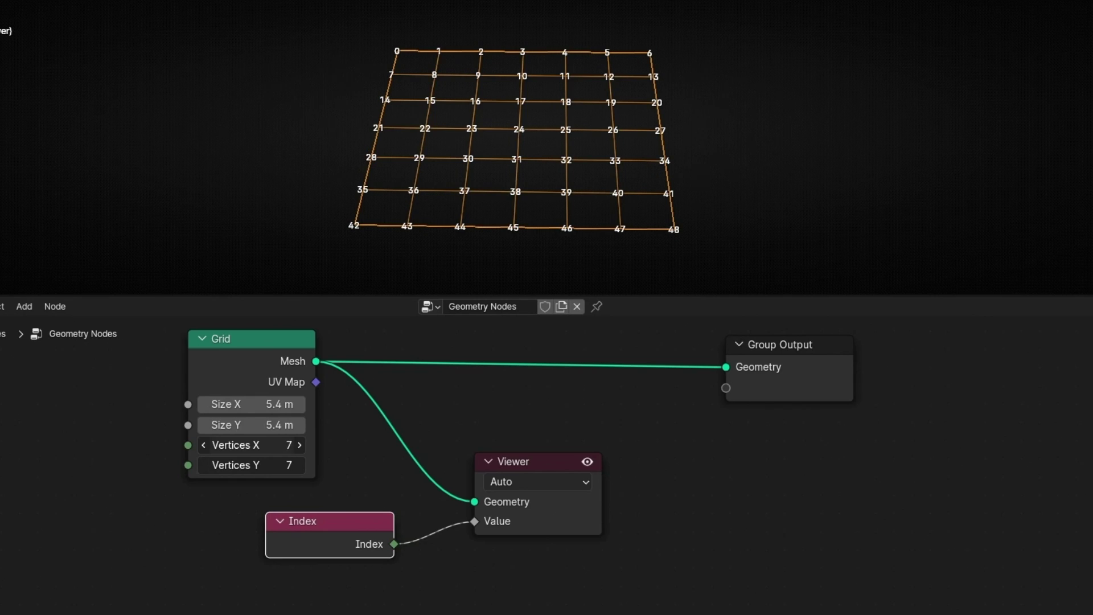
pyautogui.moveTo(435, 158); pyautogui.dragTo(792, 180, button='middle')
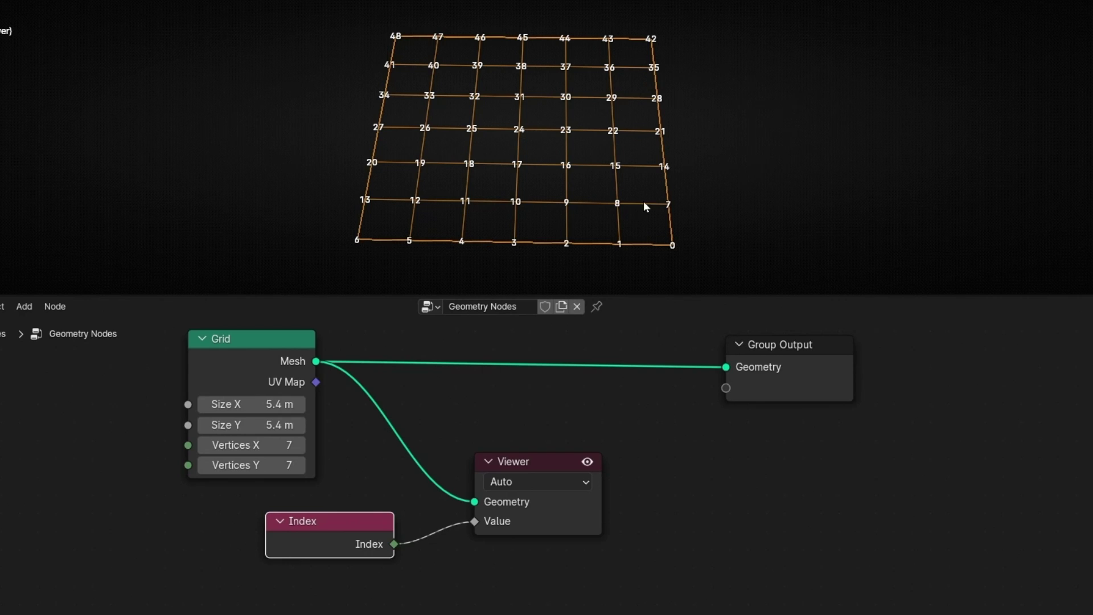
pyautogui.moveTo(453, 221); pyautogui.dragTo(459, 194, button='middle')
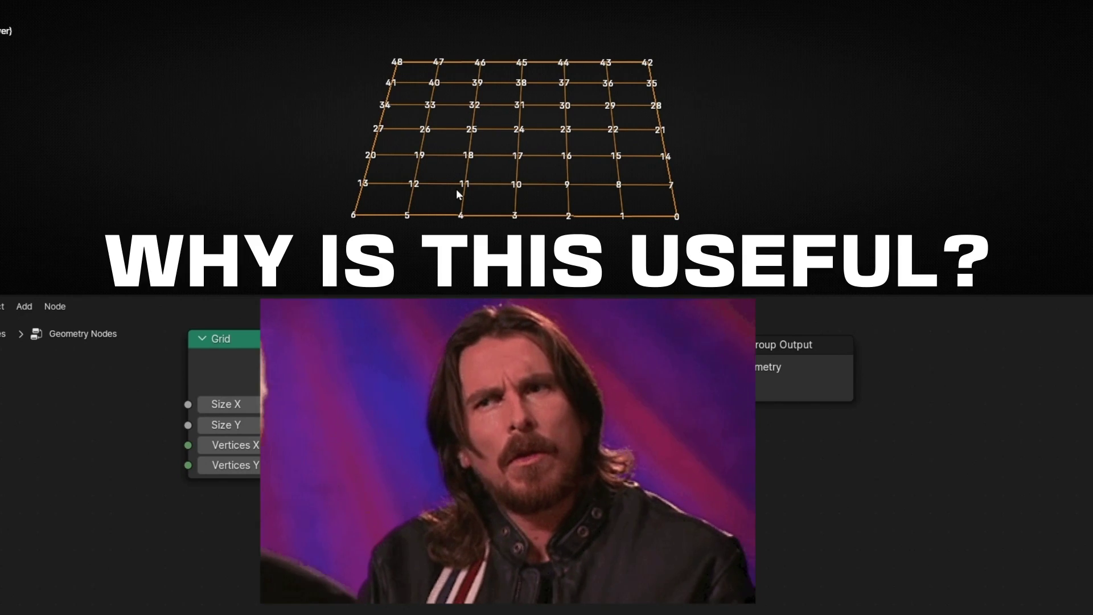
pyautogui.moveTo(316, 535); pyautogui.dragTo(316, 564)
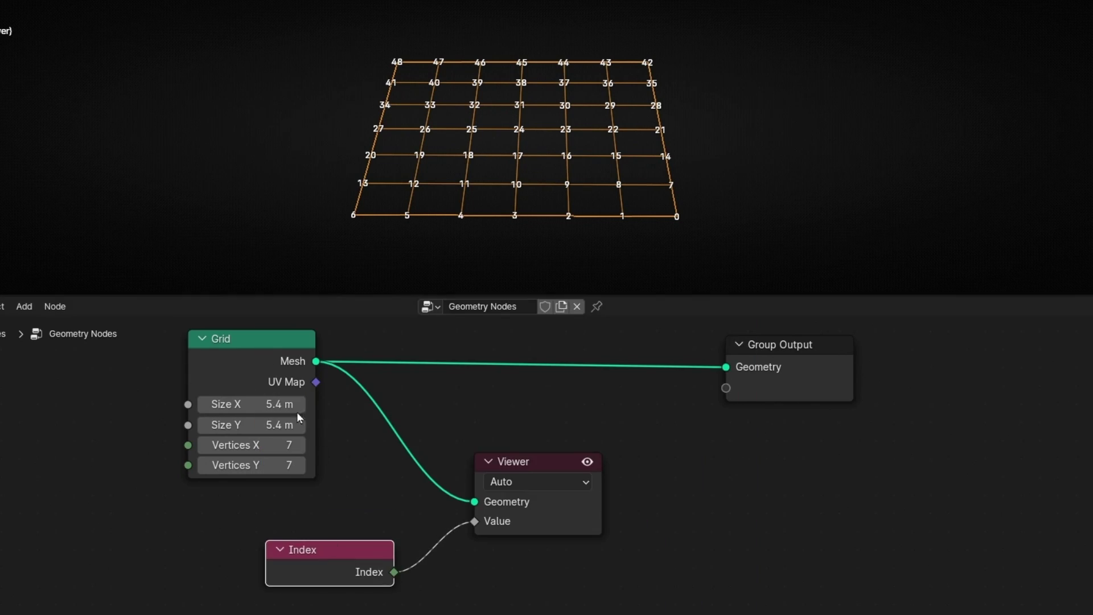
pyautogui.moveTo(263, 357); pyautogui.dragTo(197, 369)
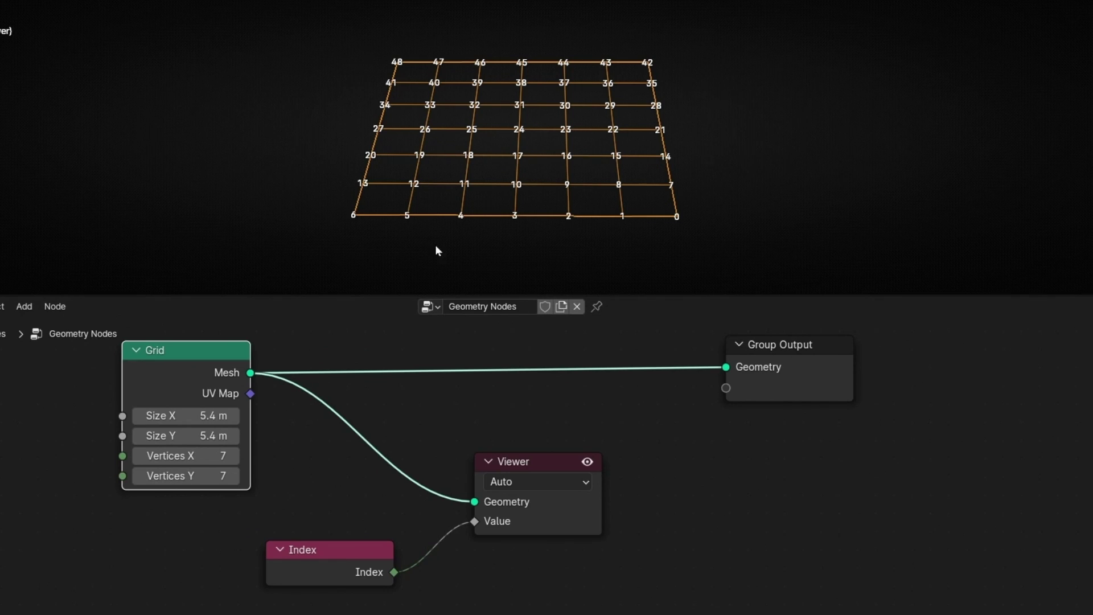
# Stop the Viewer preview, return to solid shading, and insert Instance on Points between Grid and Group Output
pyautogui.click(588, 461)
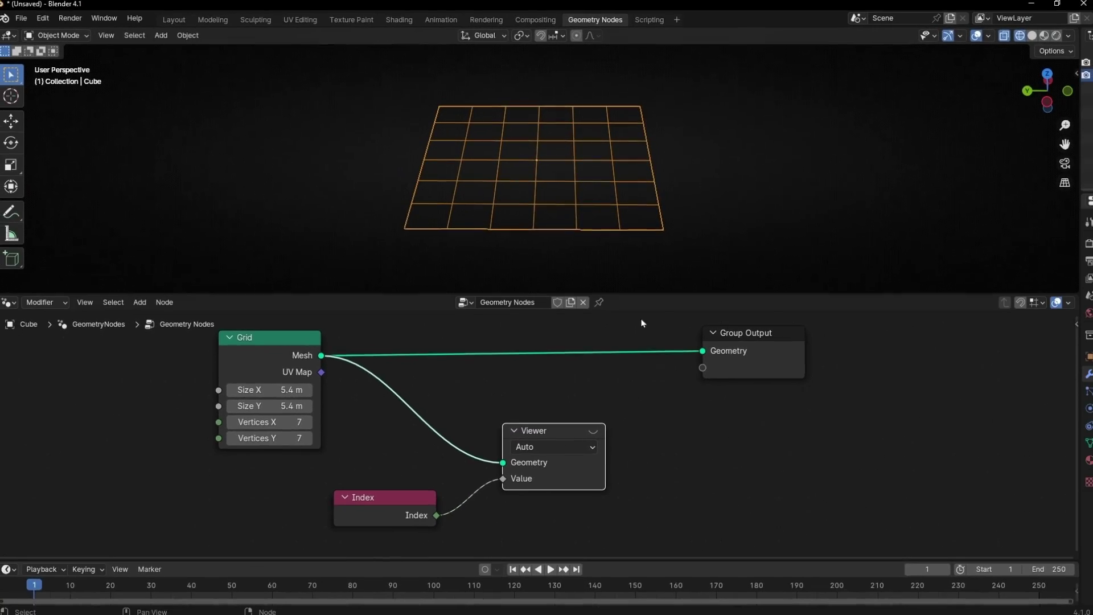
pyautogui.click(1030, 38)
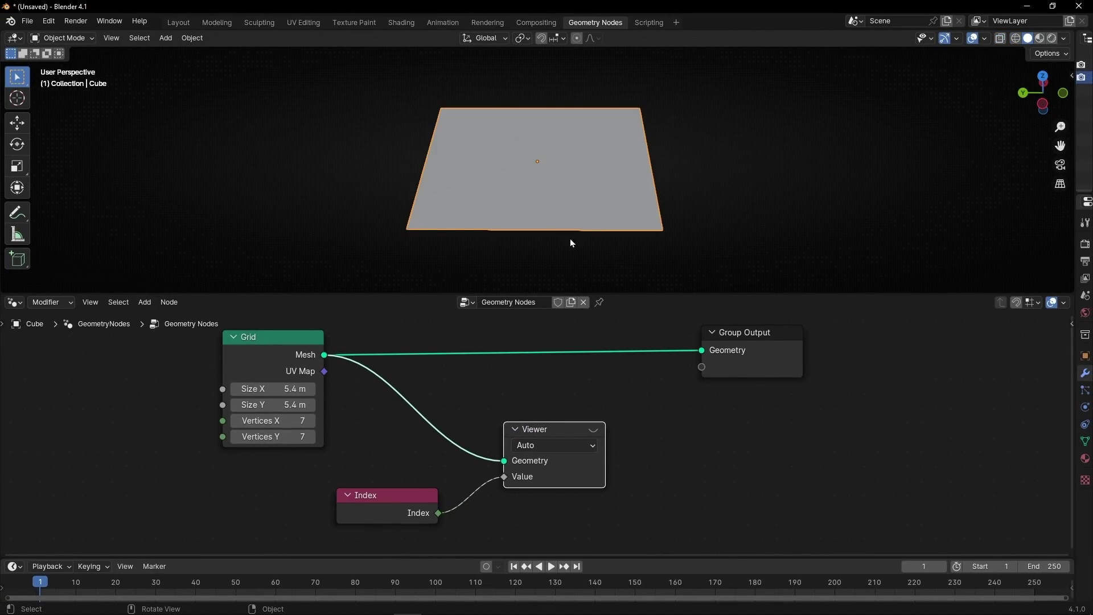
pyautogui.hotkey('shift', 'a')
pyautogui.write('i')
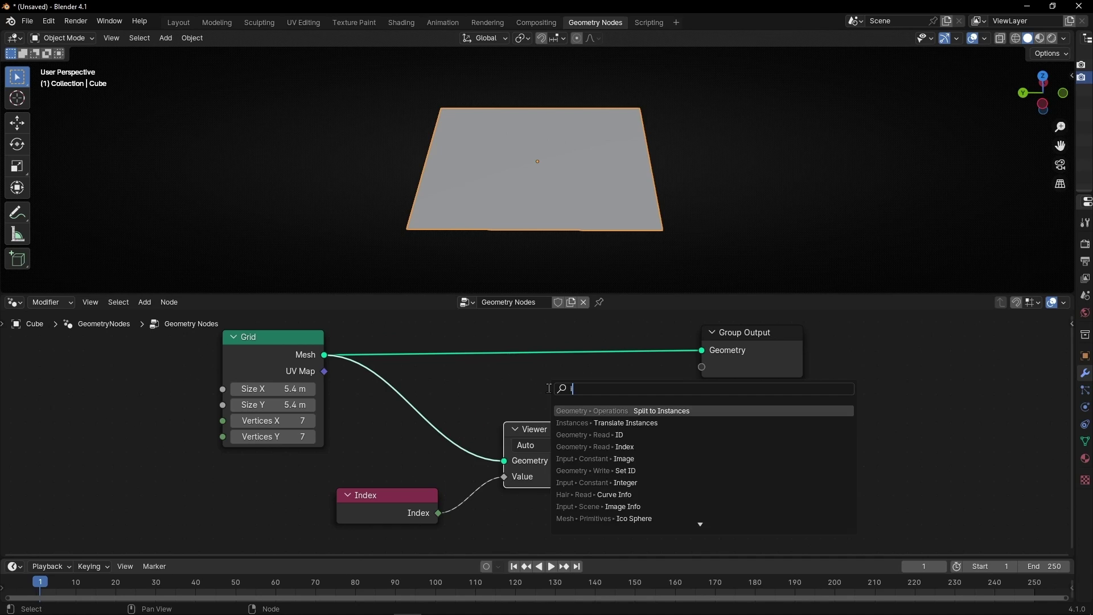
pyautogui.write('nstance on')
pyautogui.press('Return')
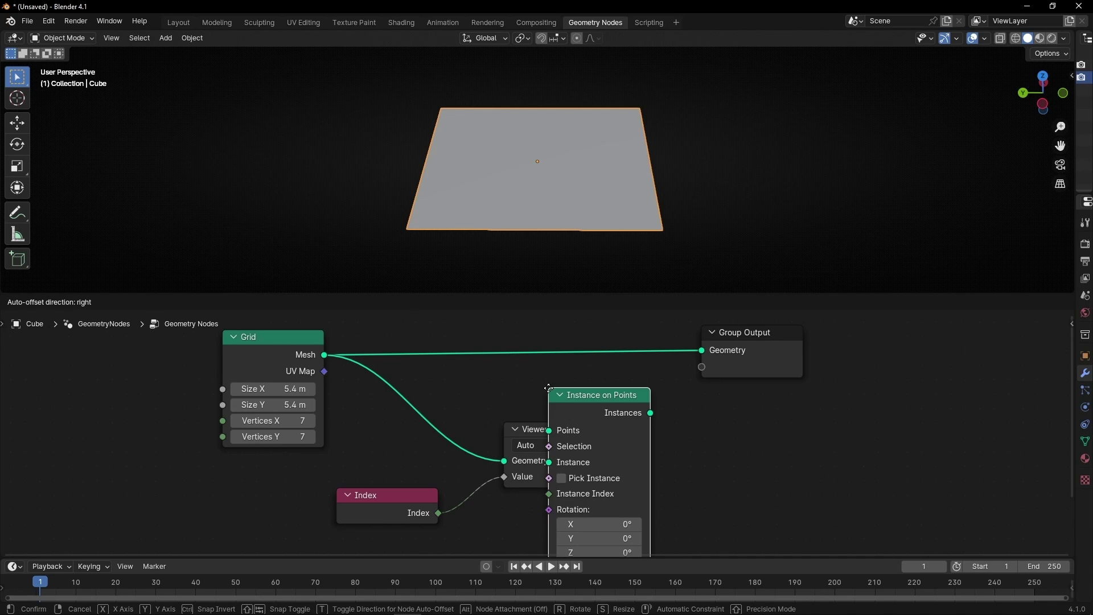
pyautogui.click(544, 342)
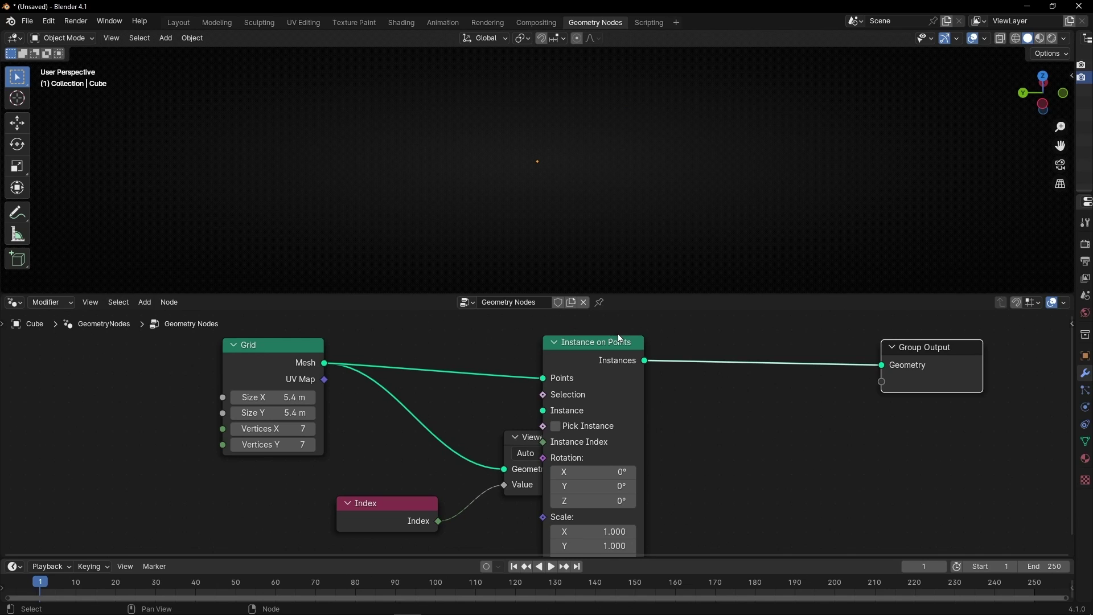
pyautogui.press('g')
pyautogui.click(744, 412)
# Instance a UV Sphere of radius 0.3 m on the points and inspect the sphere array
pyautogui.moveTo(754, 409); pyautogui.dragTo(683, 423)
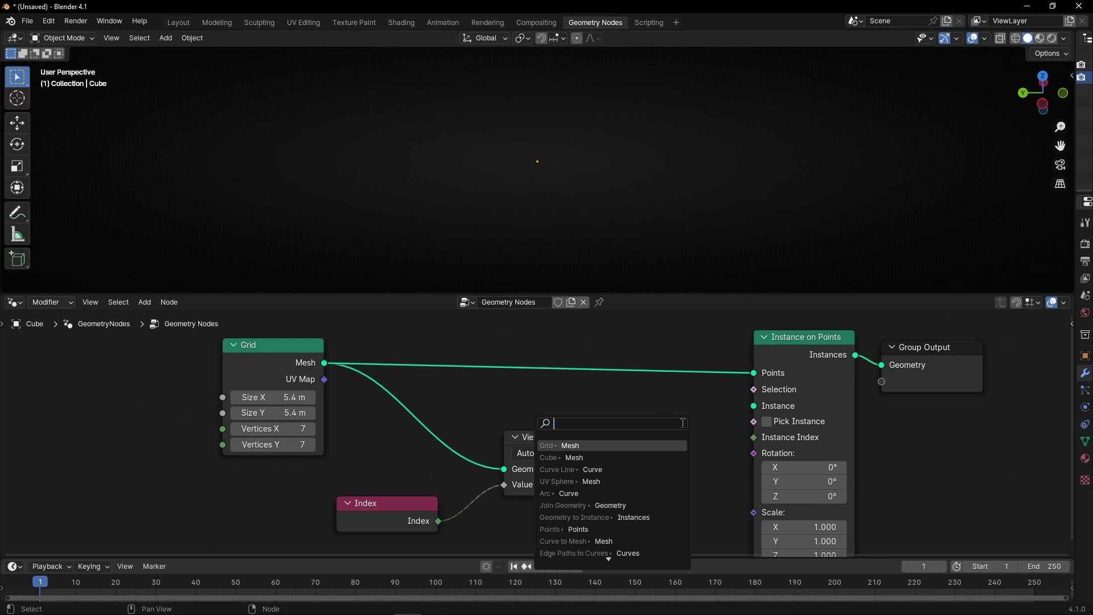
pyautogui.click(569, 481)
pyautogui.click(642, 488)
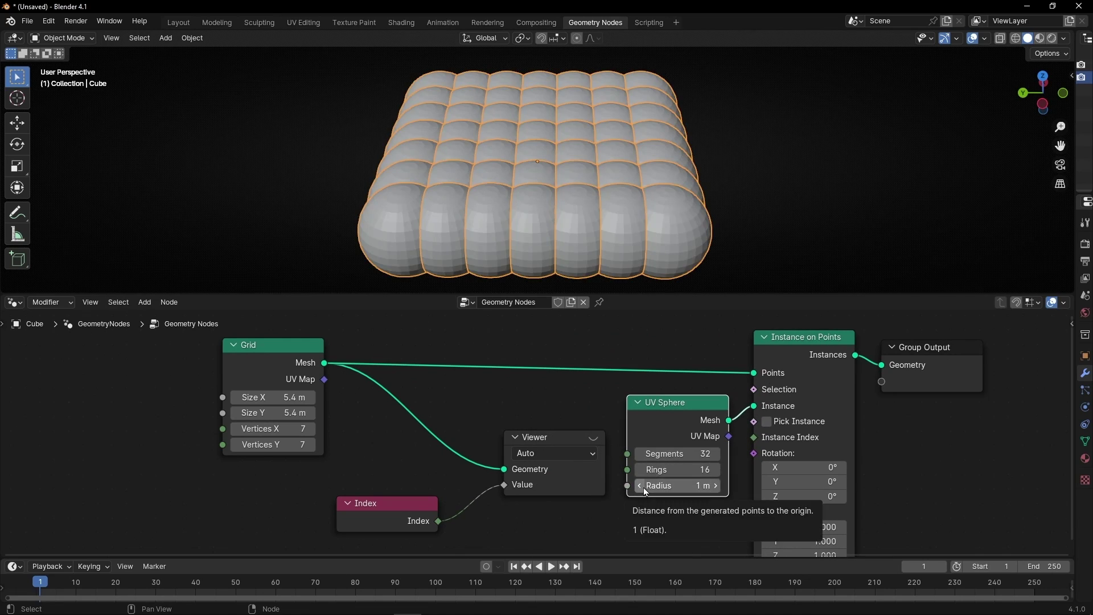
pyautogui.moveTo(645, 491); pyautogui.dragTo(621, 491)
pyautogui.moveTo(814, 244); pyautogui.dragTo(814, 270, button='middle')
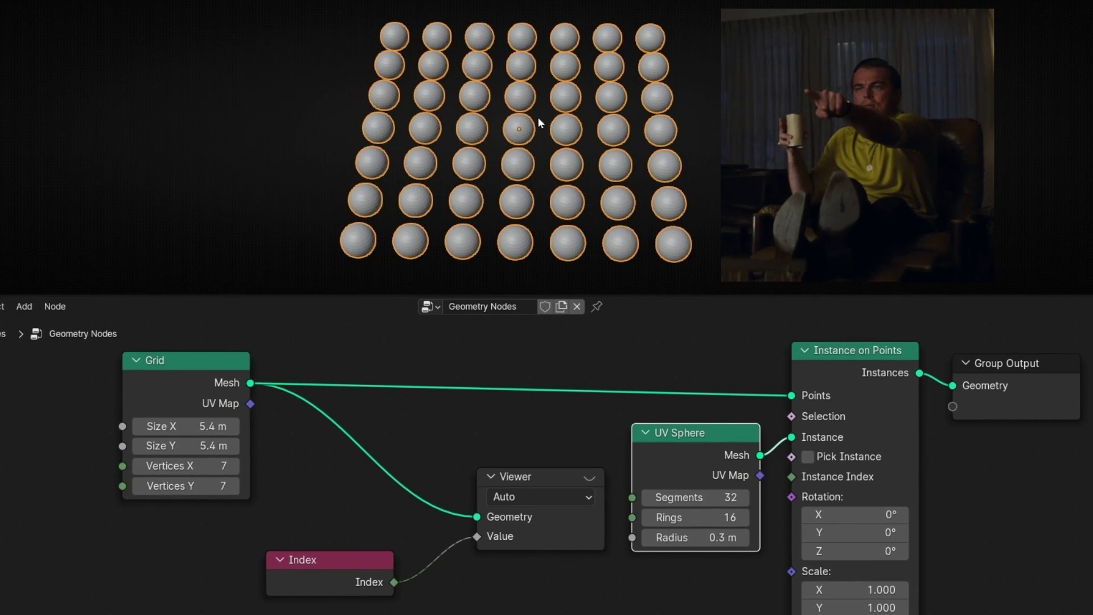
pyautogui.moveTo(537, 149); pyautogui.dragTo(527, 123, button='middle')
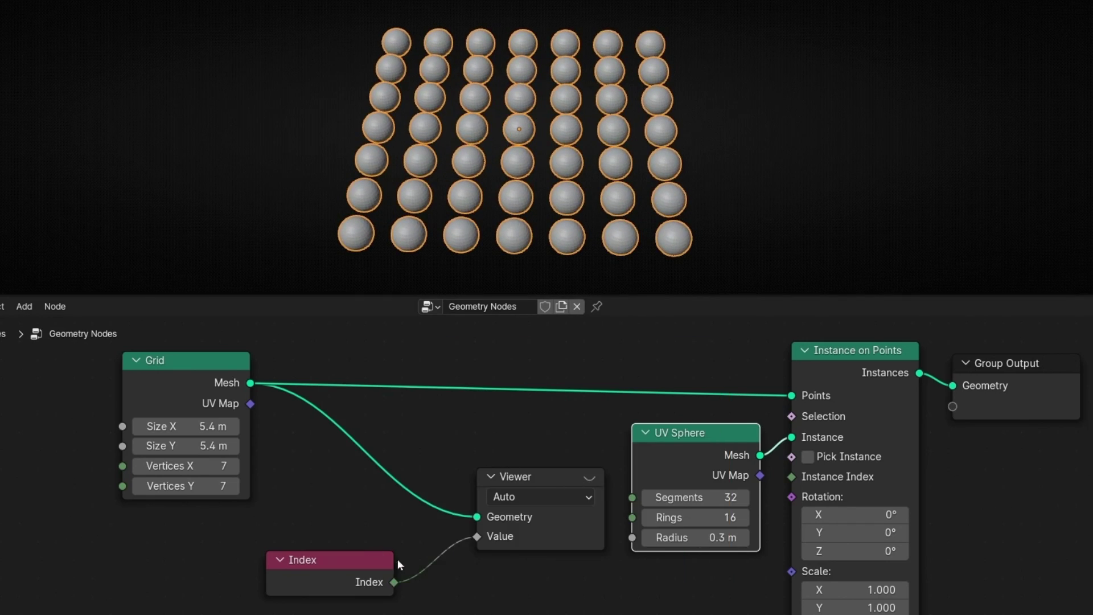
pyautogui.click(589, 481)
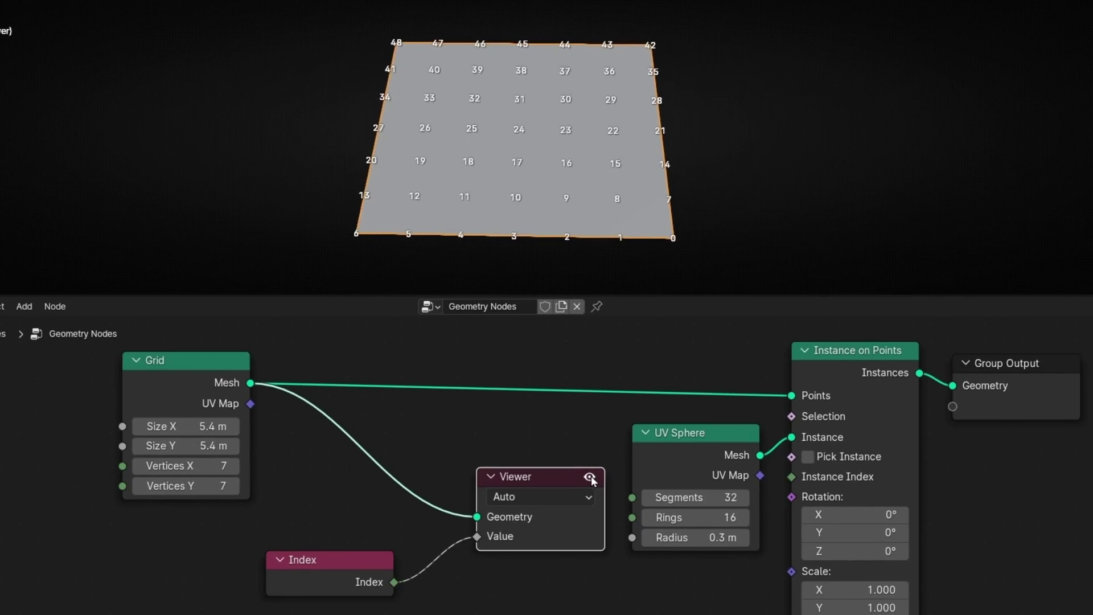
pyautogui.click(590, 479)
pyautogui.moveTo(603, 426); pyautogui.dragTo(237, 425, button='middle')
# Insert a Set Position node between the instances and the Group Output
pyautogui.moveTo(684, 386); pyautogui.dragTo(842, 386)
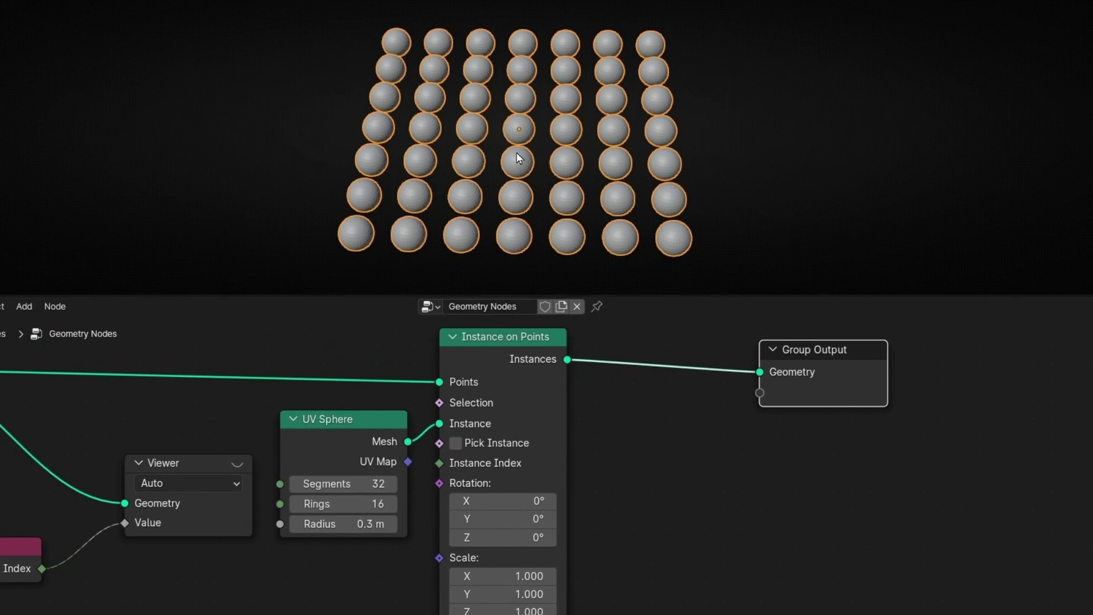
pyautogui.scroll(1, 684, 432)
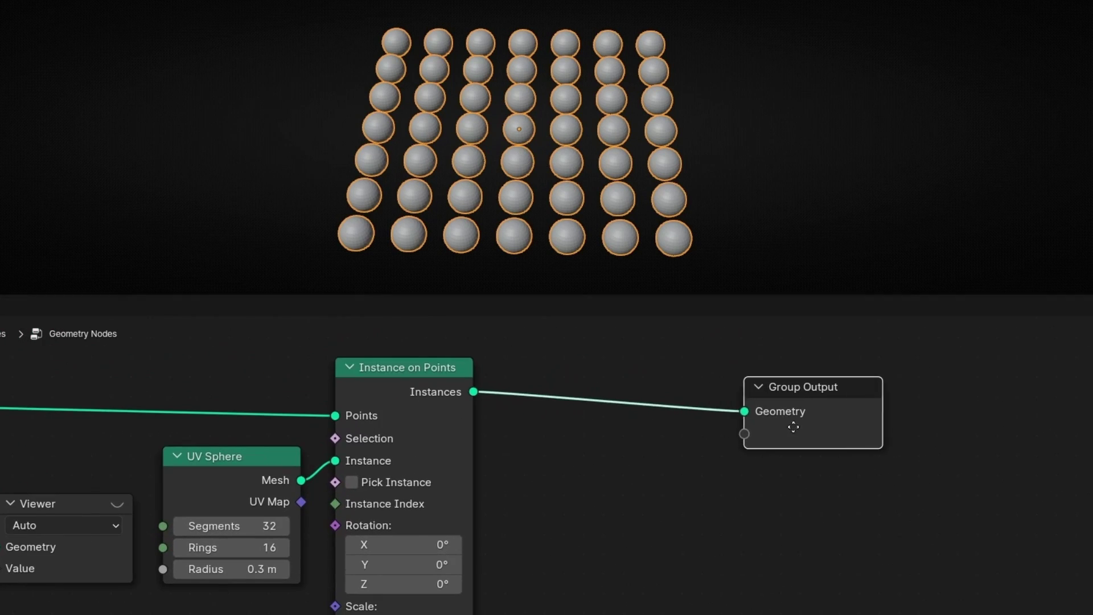
pyautogui.hotkey('shift', 'a')
pyautogui.write('set')
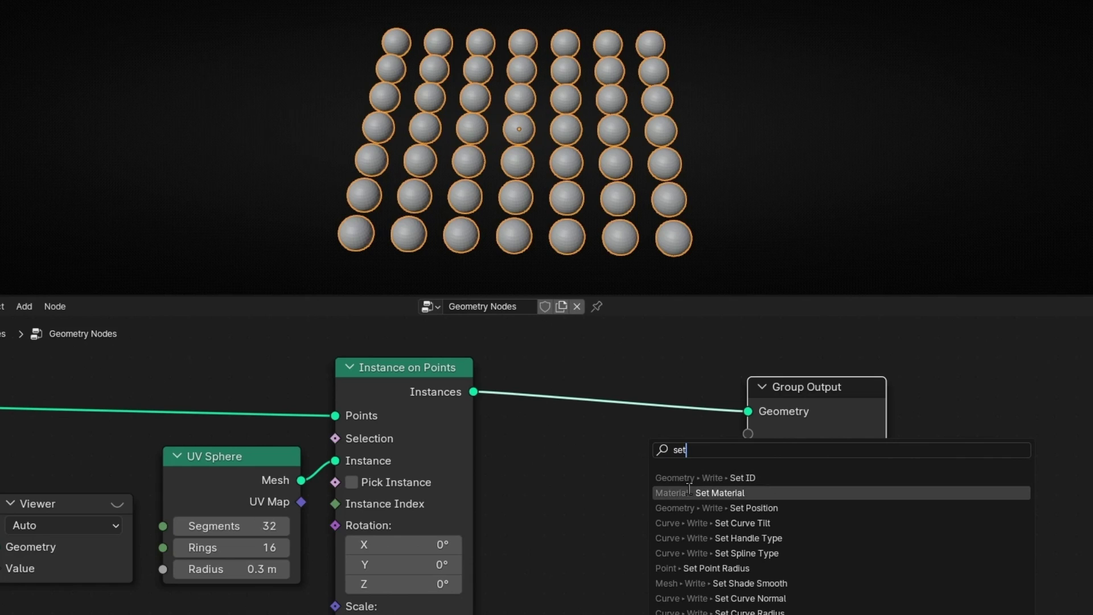
pyautogui.click(710, 506)
pyautogui.click(710, 507)
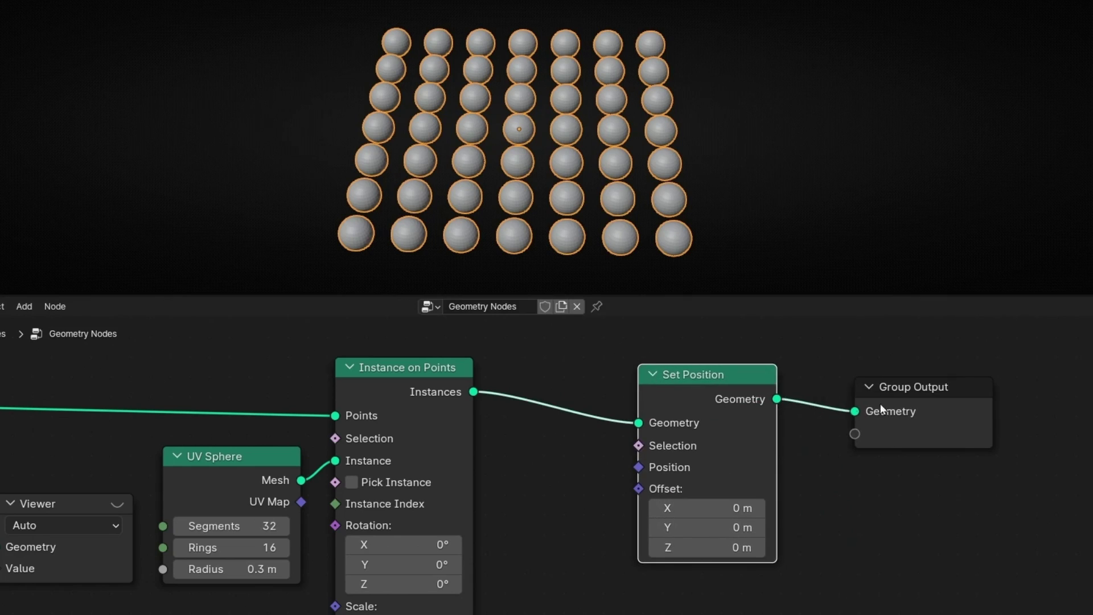
pyautogui.moveTo(653, 445); pyautogui.dragTo(631, 491)
# Feed an Index node through a Math node into Set Position's Selection
pyautogui.write('index')
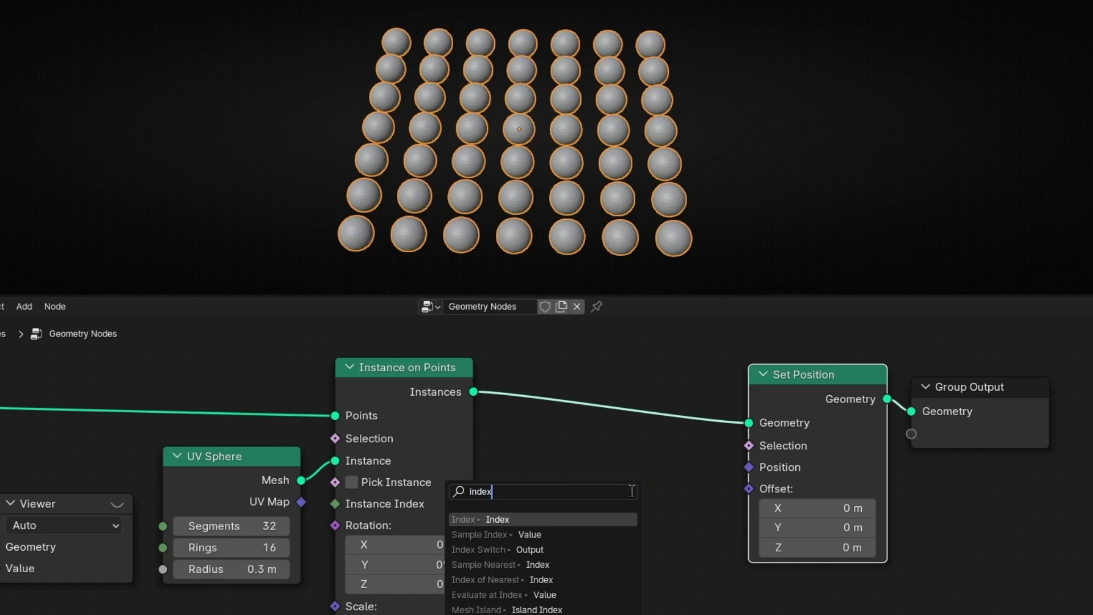
pyautogui.press('Return')
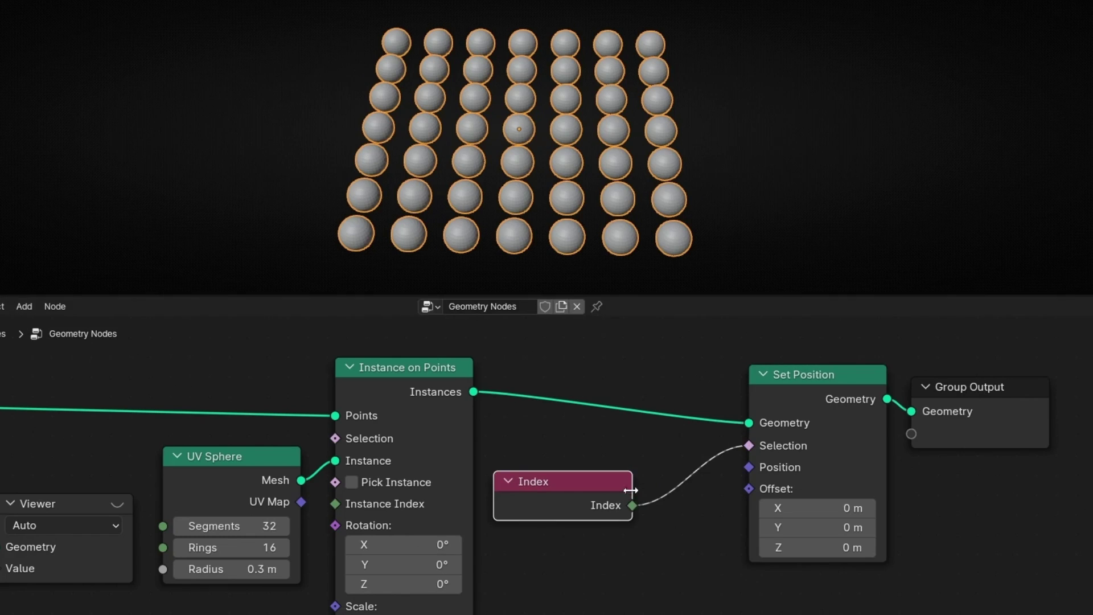
pyautogui.hotkey('shift', 'a')
pyautogui.write('add')
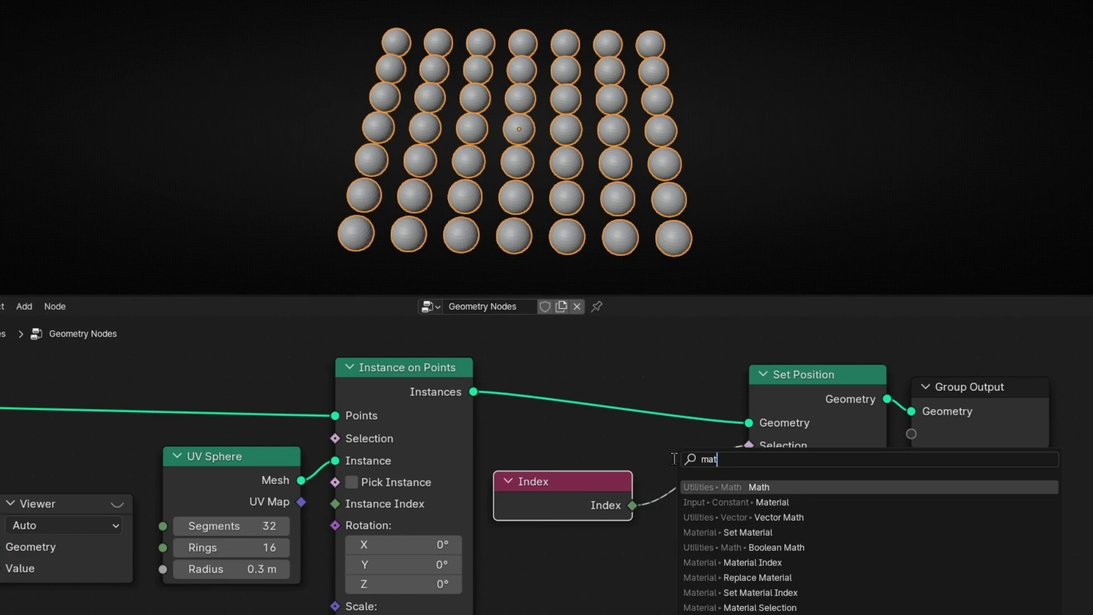
pyautogui.press('Return')
pyautogui.click(710, 459)
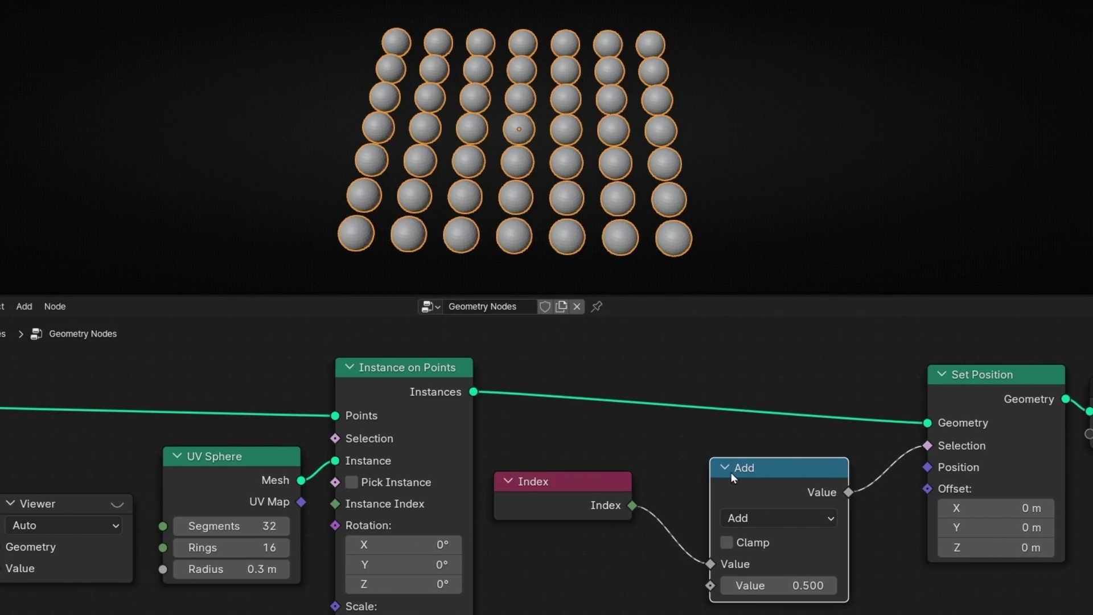
# Switch the Math node to Compare with a comparison value of 24
pyautogui.click(788, 515)
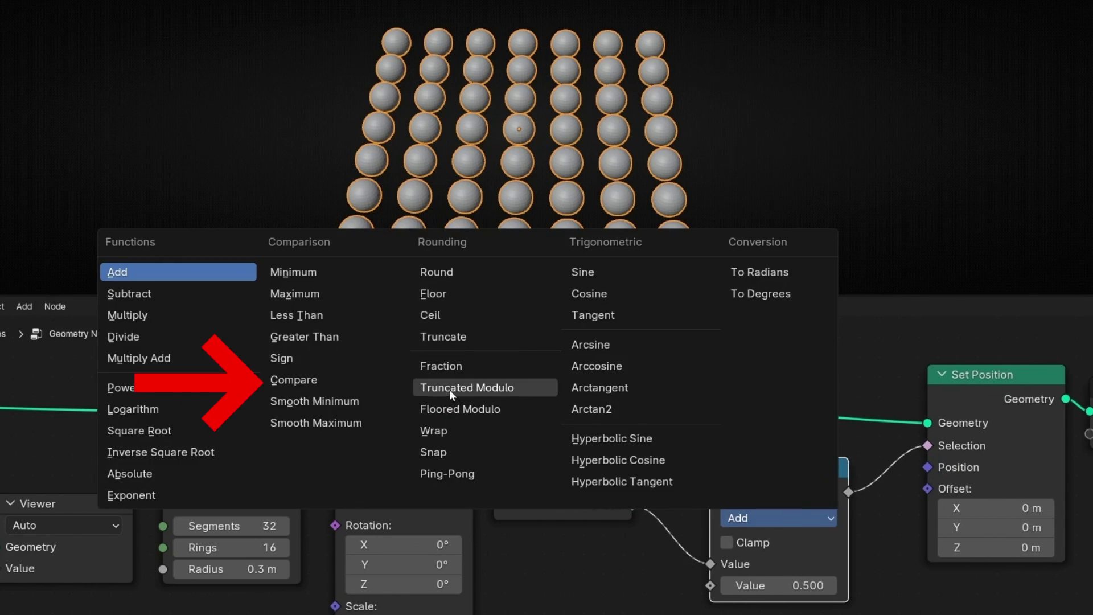
pyautogui.click(302, 379)
pyautogui.moveTo(779, 473); pyautogui.dragTo(750, 453)
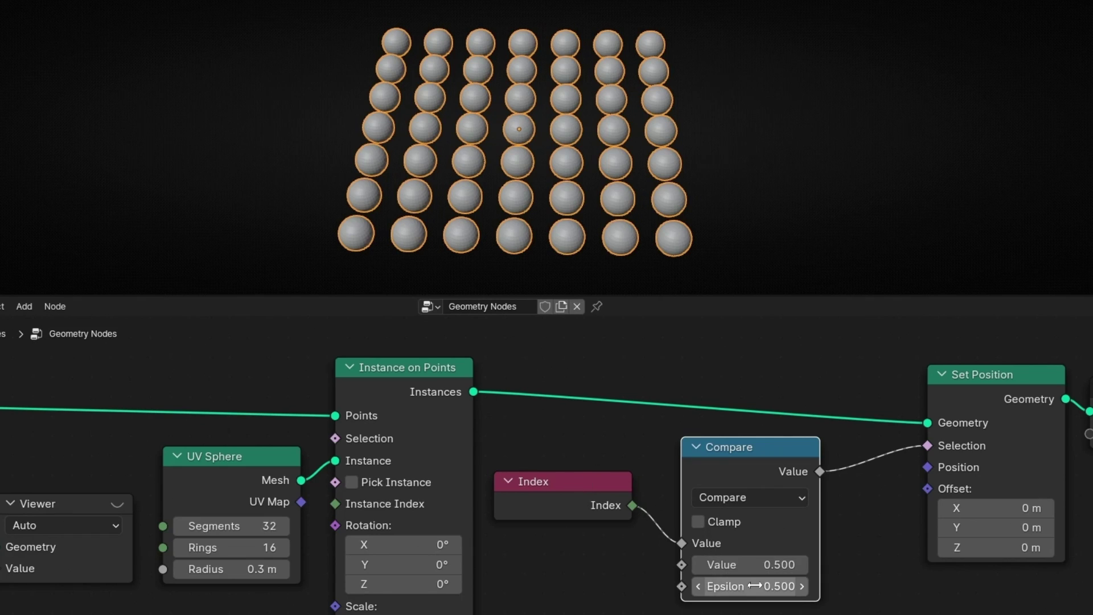
pyautogui.click(757, 564)
pyautogui.write('24')
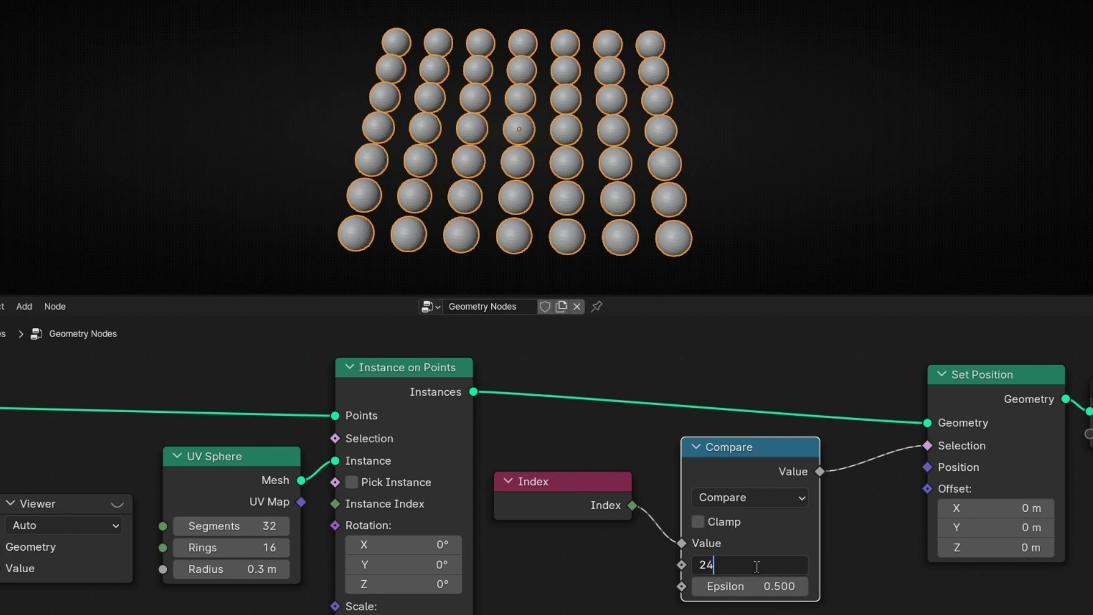
pyautogui.press('Return')
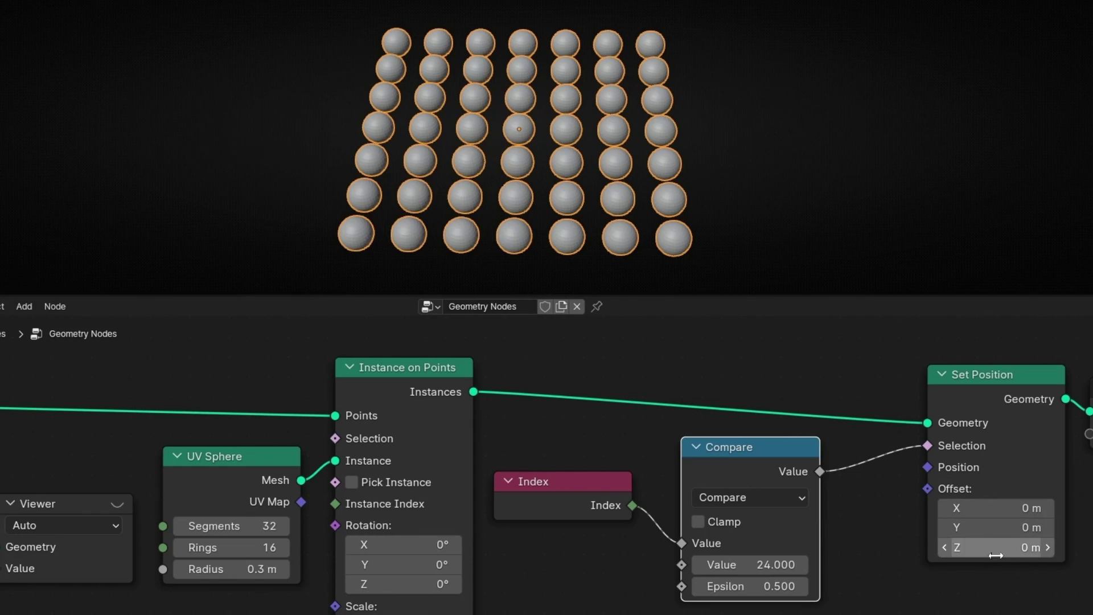
# Raise the selected sphere 2.2 m along Z and orbit to view it
pyautogui.moveTo(596, 207); pyautogui.dragTo(596, 164, button='middle')
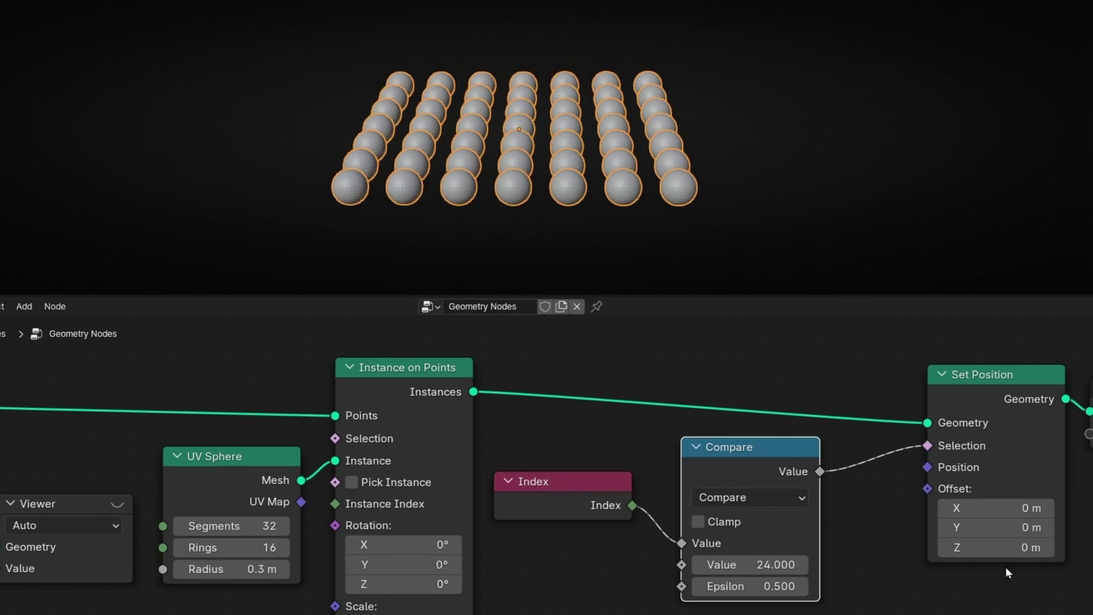
pyautogui.moveTo(1043, 548); pyautogui.dragTo(1043, 548)
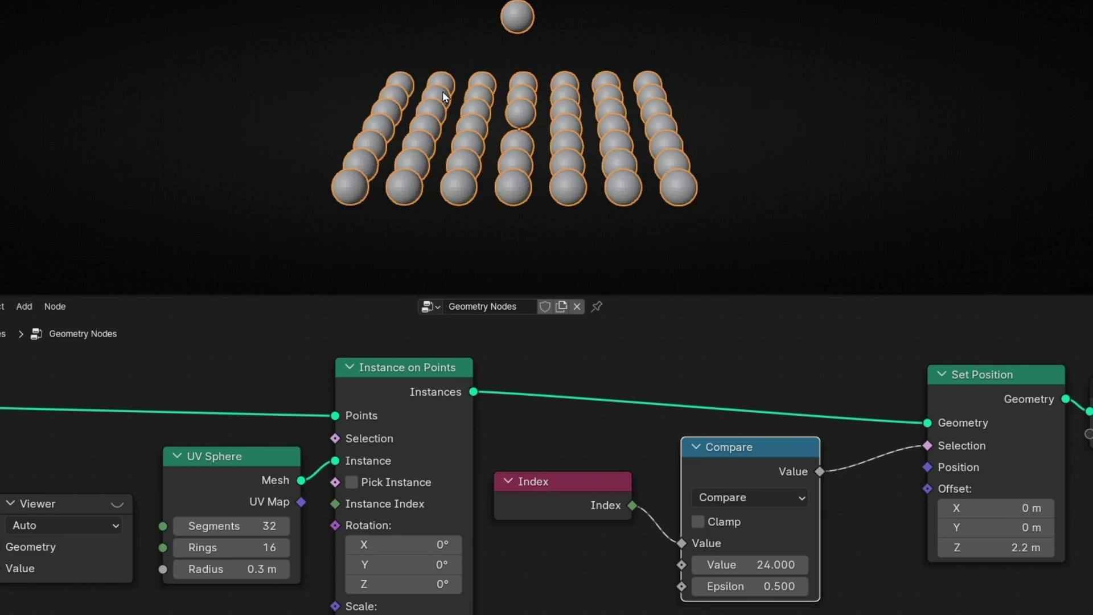
pyautogui.moveTo(442, 91); pyautogui.dragTo(321, 80, button='middle')
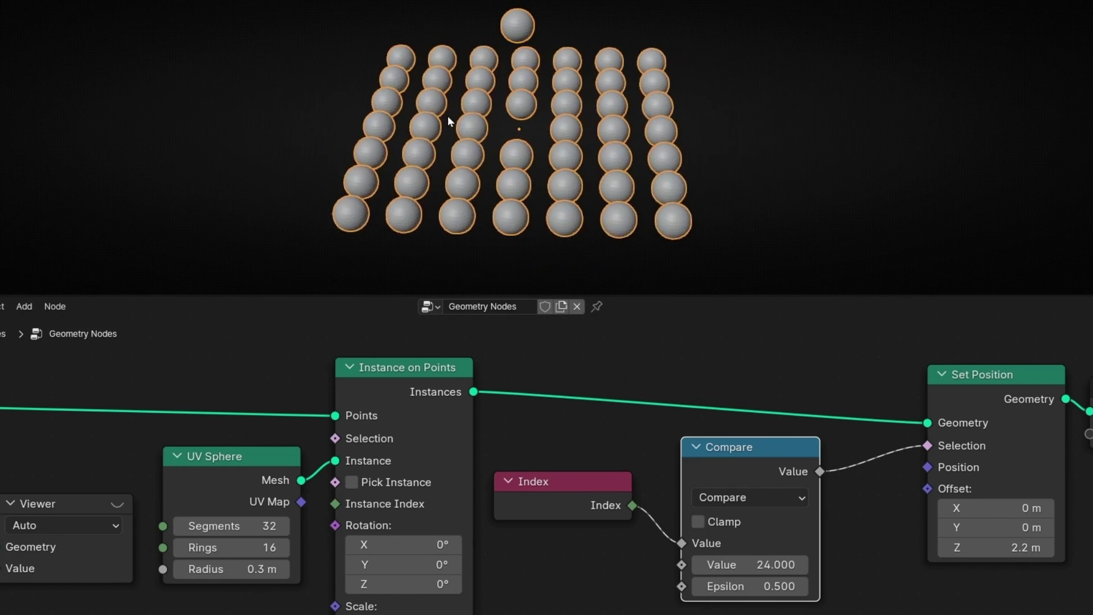
pyautogui.moveTo(101, 443); pyautogui.dragTo(154, 443, button='middle')
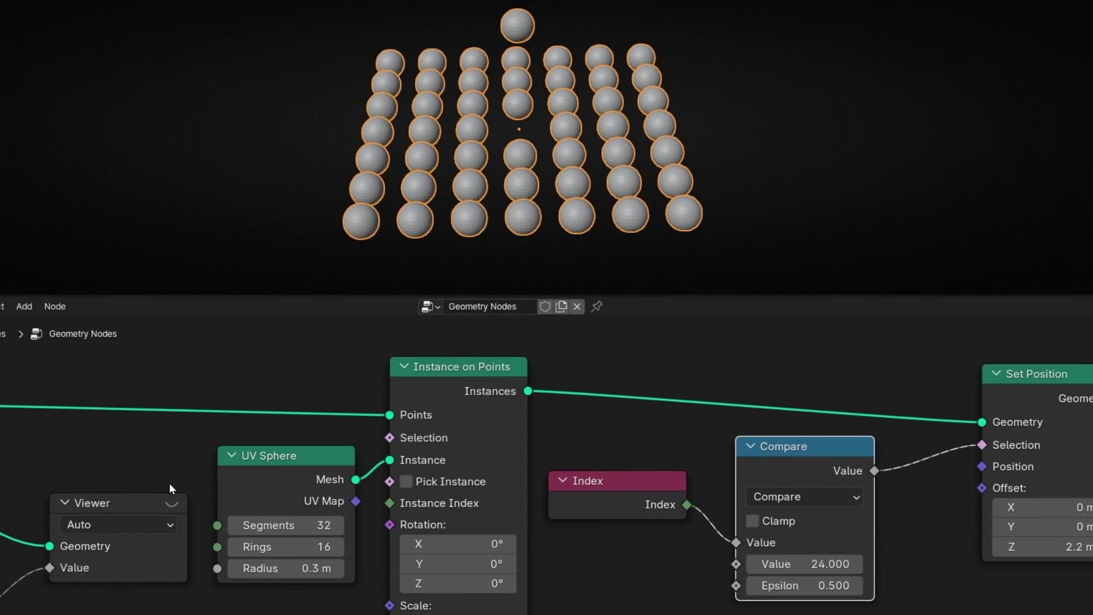
# Check the index preview, then change the Compare value to 25 to lift the neighbouring sphere
pyautogui.click(170, 499)
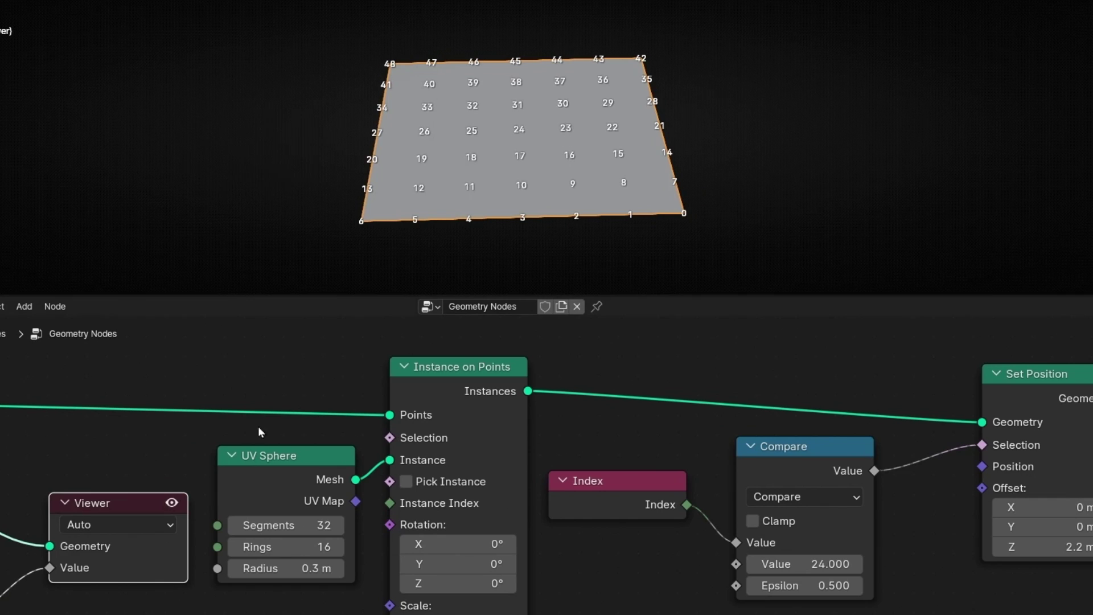
pyautogui.click(177, 502)
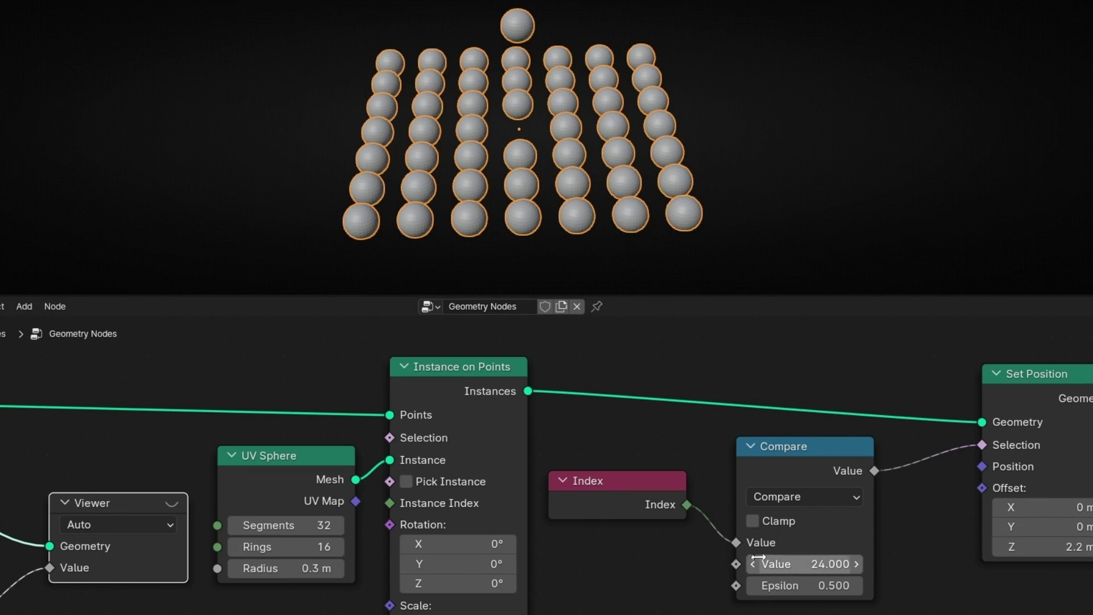
pyautogui.click(806, 564)
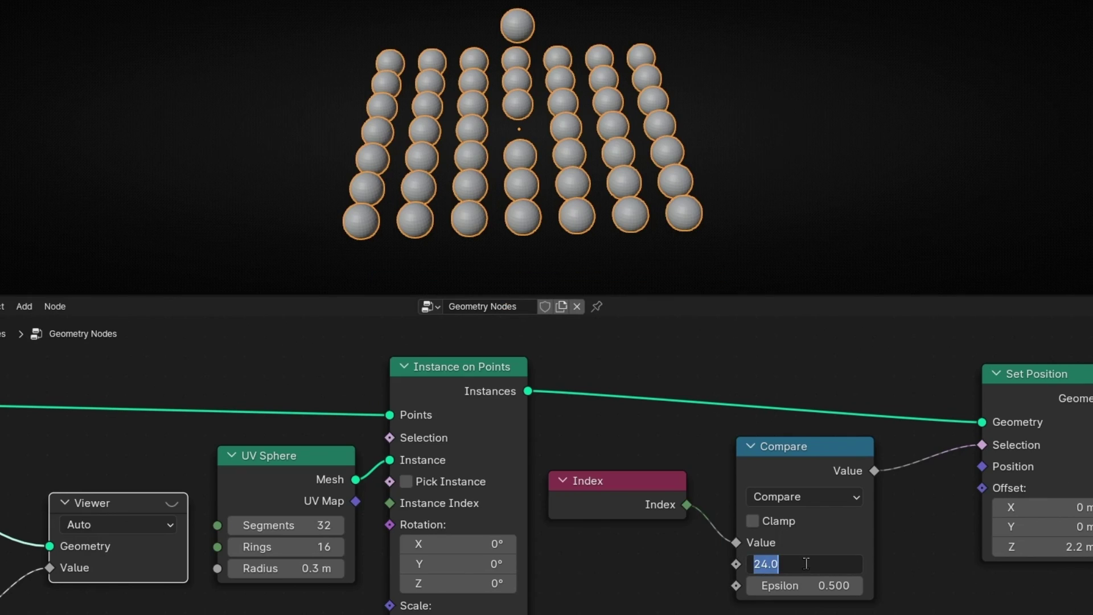
pyautogui.write('25')
pyautogui.press('Return')
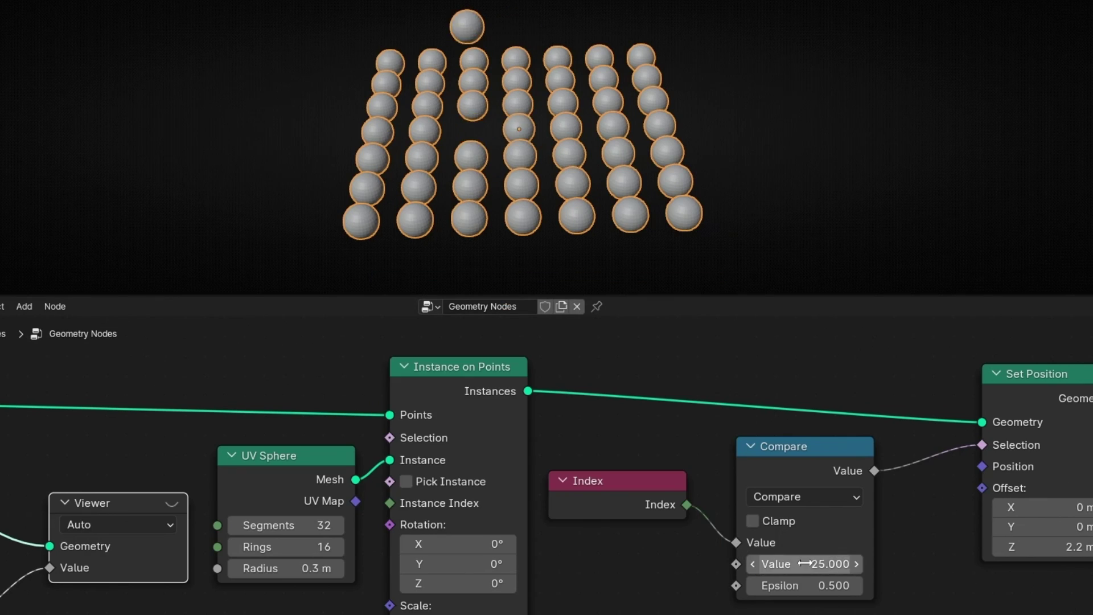
# Connect a new Integer node to the Compare node's value input
pyautogui.moveTo(736, 562); pyautogui.dragTo(632, 557)
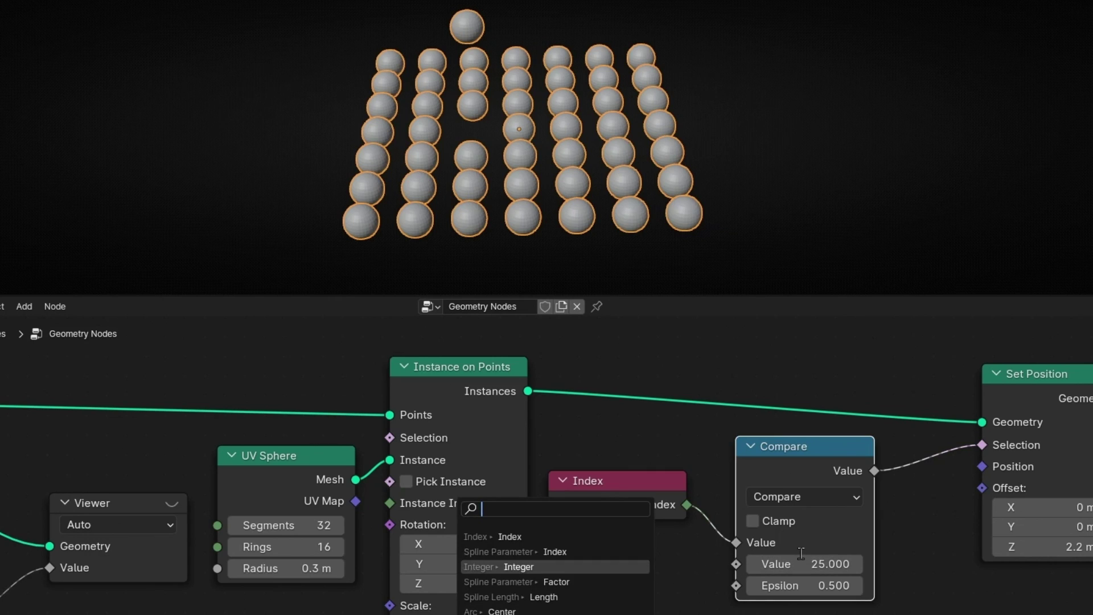
pyautogui.write('inte')
pyautogui.press('Return')
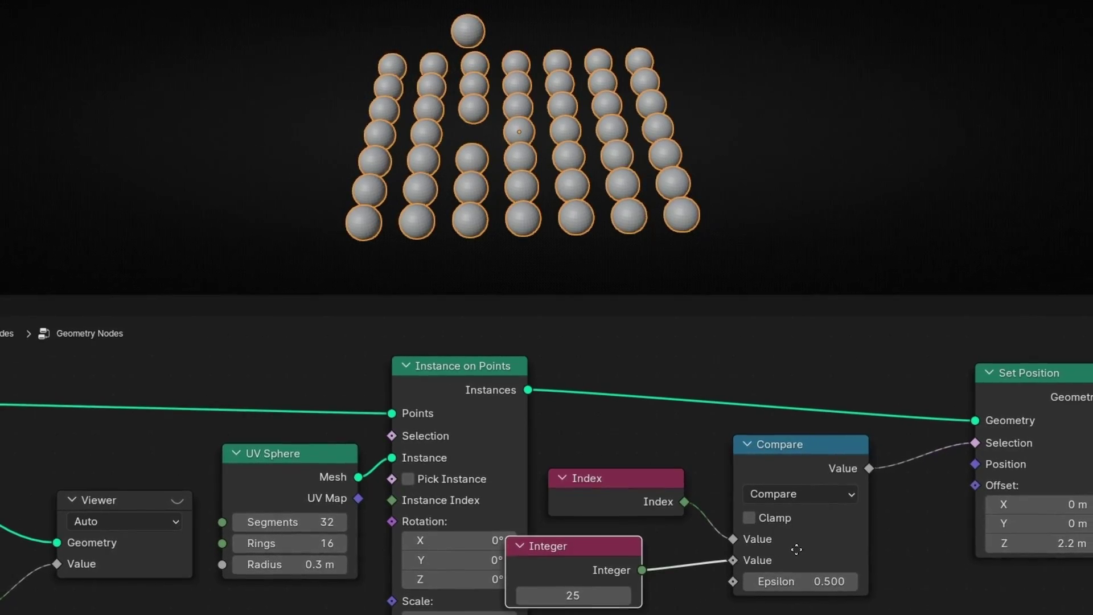
pyautogui.click(861, 540)
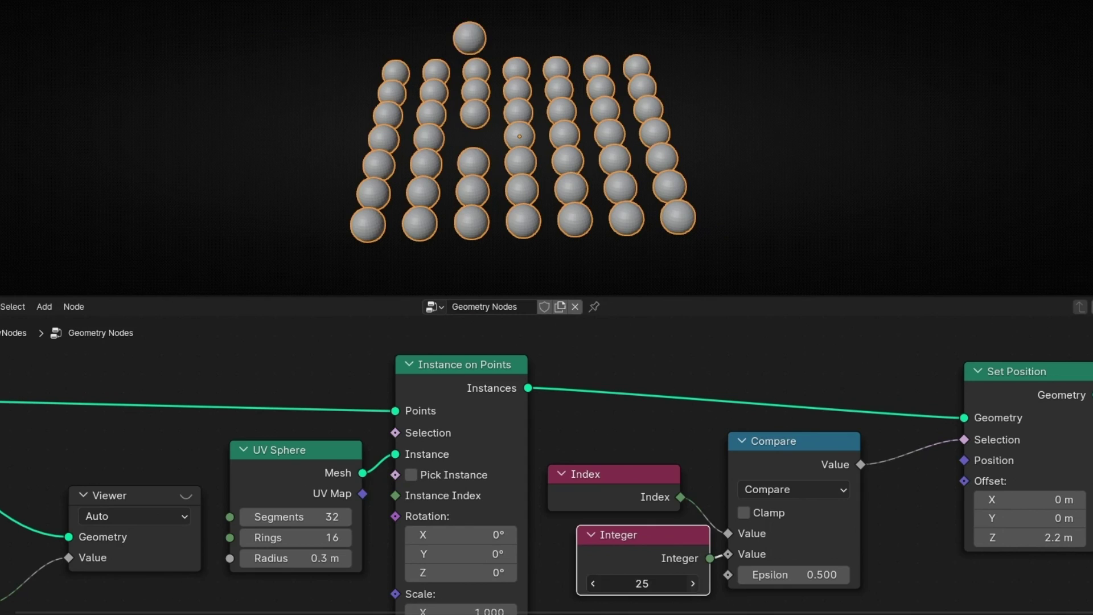
# Step the Integer value up to 49, then drag it back down to 9
pyautogui.click(692, 581)
pyautogui.click(692, 581)
pyautogui.click(691, 581)
pyautogui.click(691, 581)
pyautogui.click(692, 580)
pyautogui.click(691, 581)
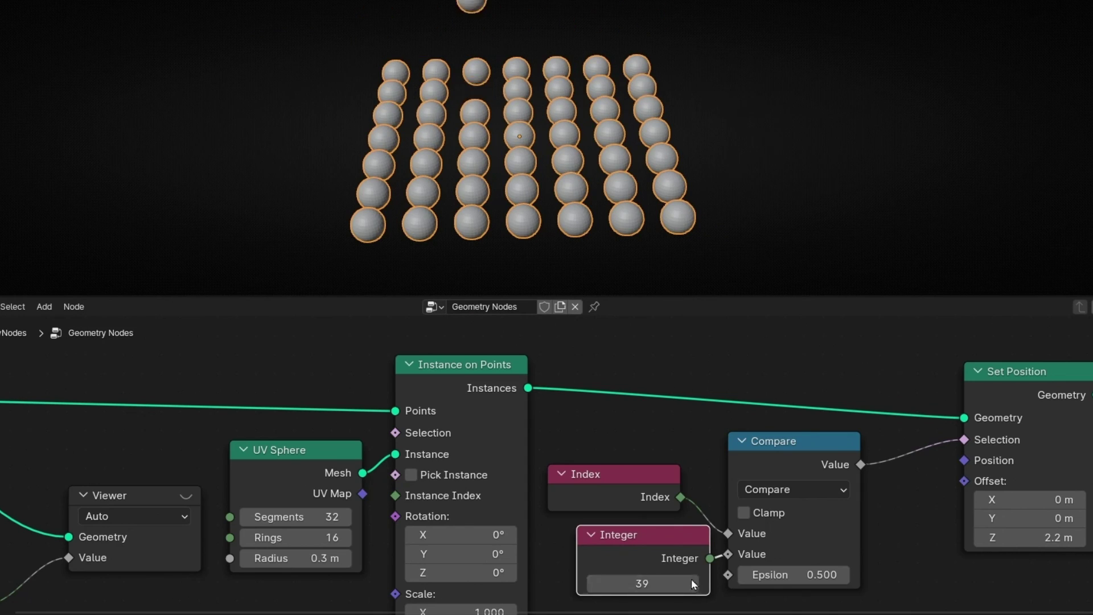
pyautogui.click(692, 581)
pyautogui.click(693, 583)
pyautogui.click(692, 583)
pyautogui.click(693, 583)
pyautogui.click(692, 583)
pyautogui.click(693, 583)
pyautogui.click(693, 583)
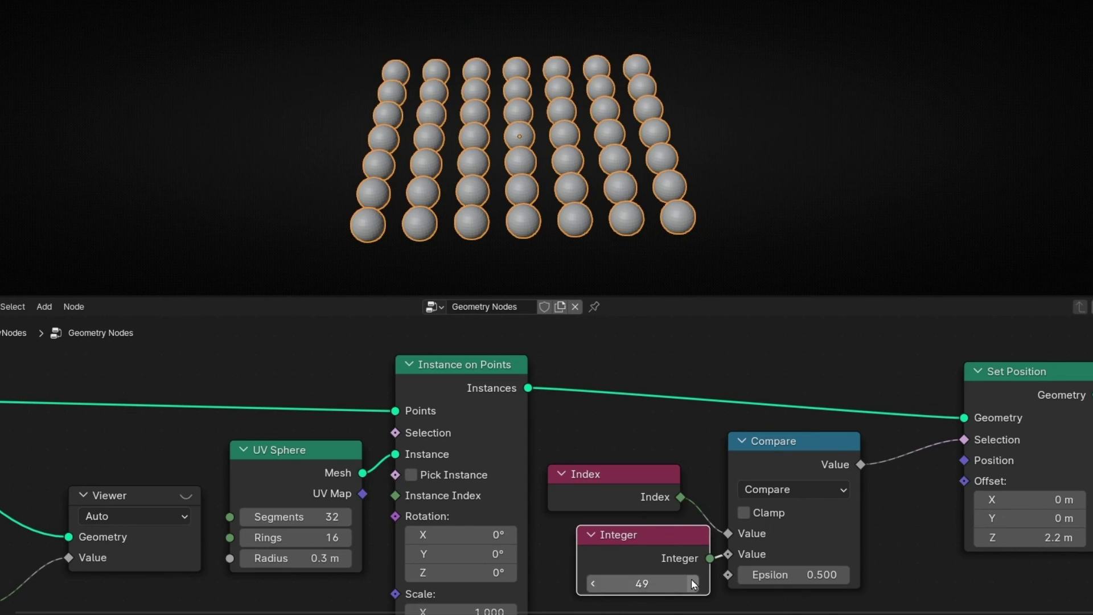
pyautogui.click(693, 583)
pyautogui.moveTo(601, 585); pyautogui.dragTo(555, 584)
pyautogui.scroll(-3, 522, 430)
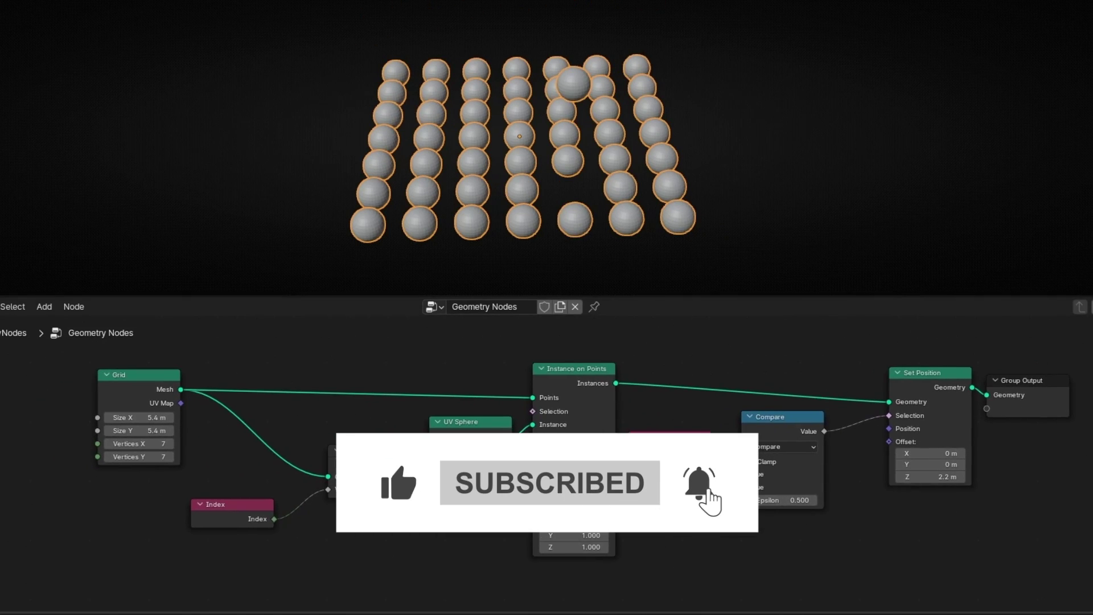
# Add a Cube node and connect its mesh to the Group Output
pyautogui.click(401, 451)
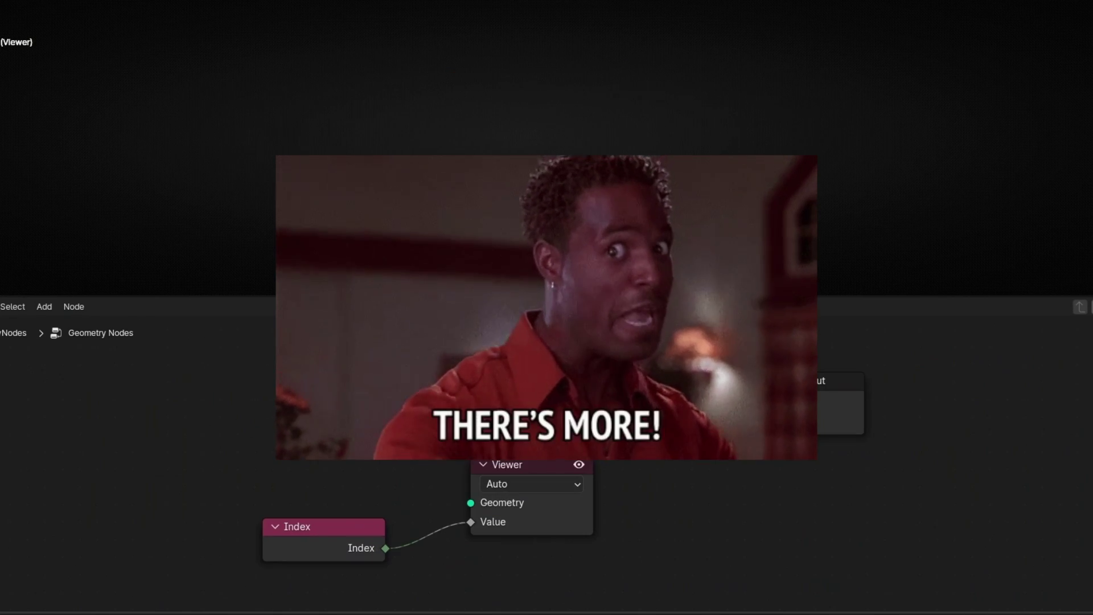
pyautogui.hotkey('shift', 'a')
pyautogui.write('cube')
pyautogui.press('Return')
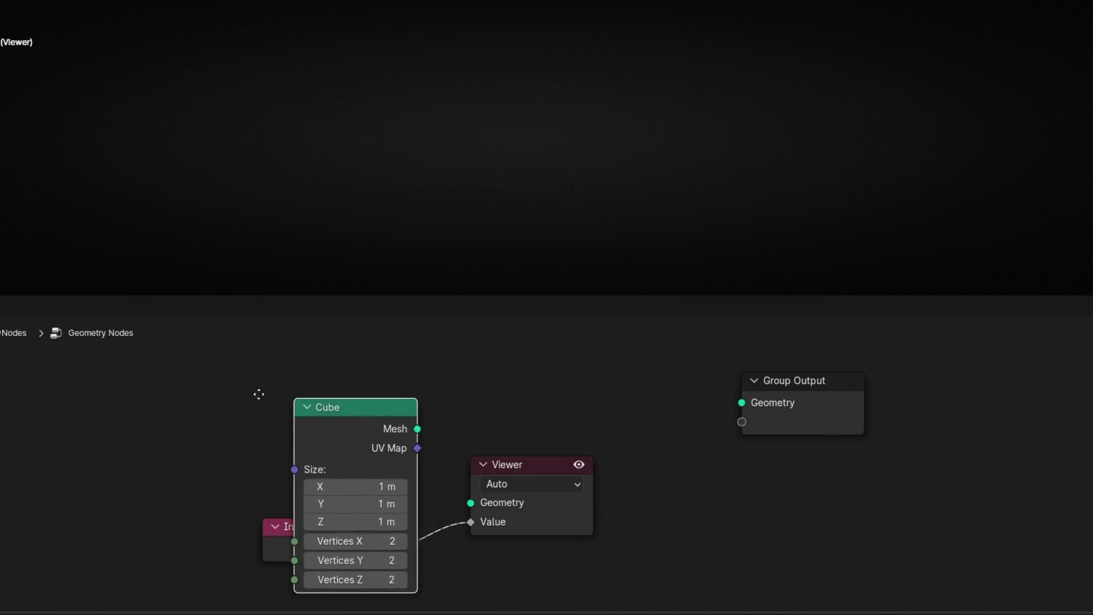
pyautogui.click(81, 345)
pyautogui.moveTo(240, 379); pyautogui.dragTo(763, 404)
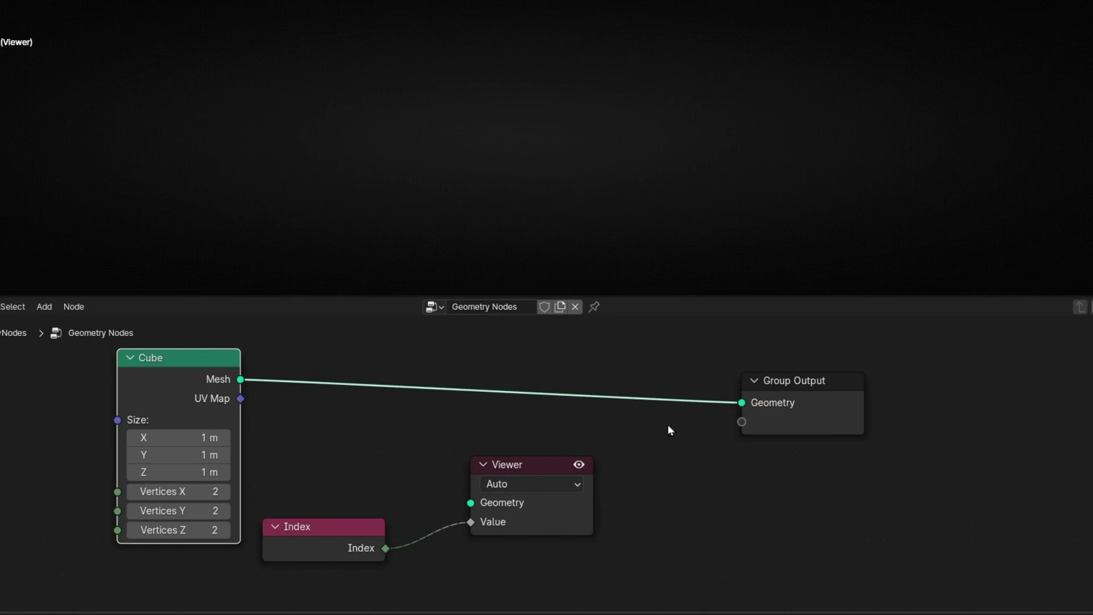
# Link the Cube mesh into the Viewer's Geometry and rearrange the Viewer and Index nodes
pyautogui.click(585, 464)
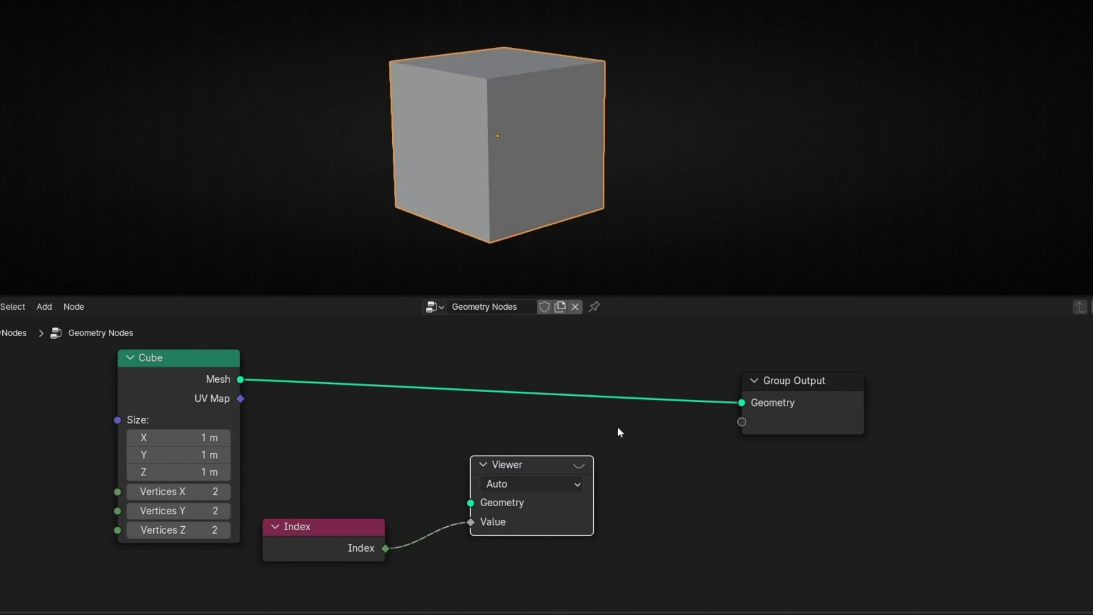
pyautogui.click(579, 464)
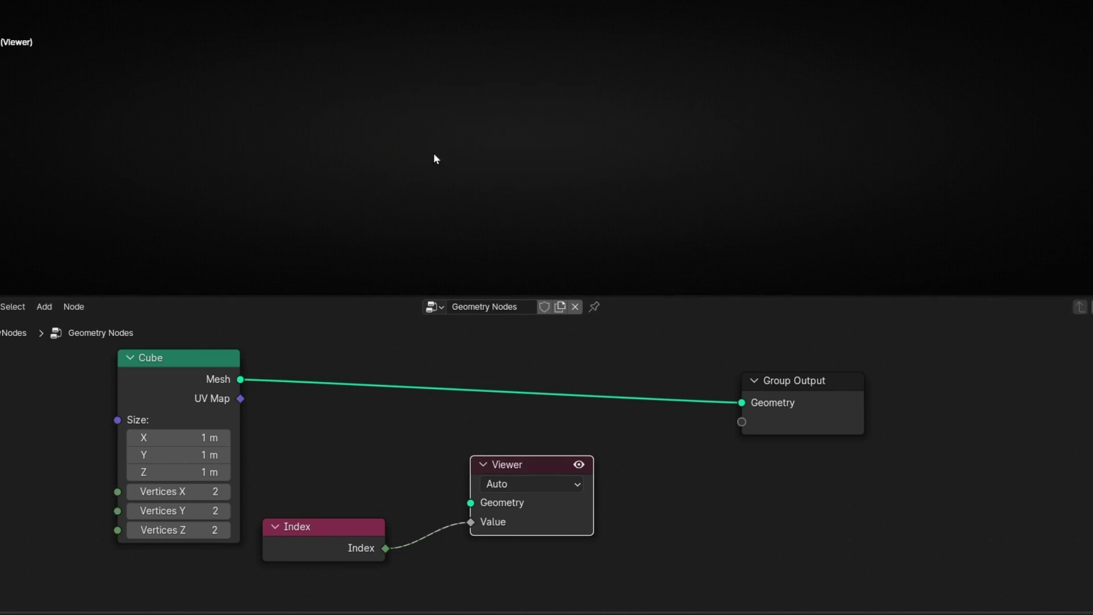
pyautogui.moveTo(241, 380); pyautogui.dragTo(470, 503)
pyautogui.moveTo(533, 466); pyautogui.dragTo(585, 467)
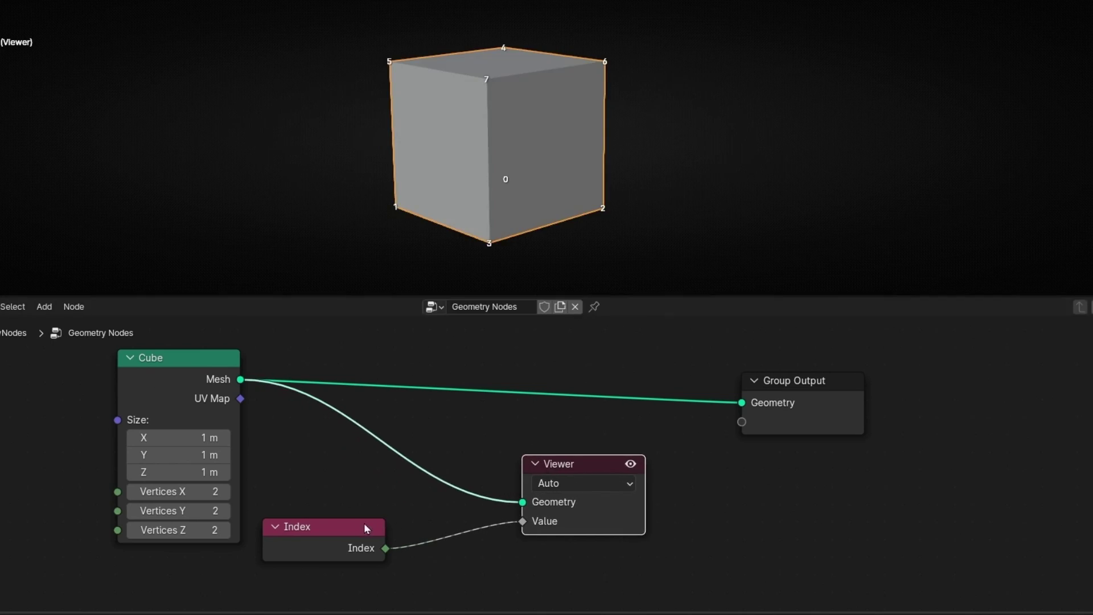
pyautogui.moveTo(373, 524); pyautogui.dragTo(411, 519)
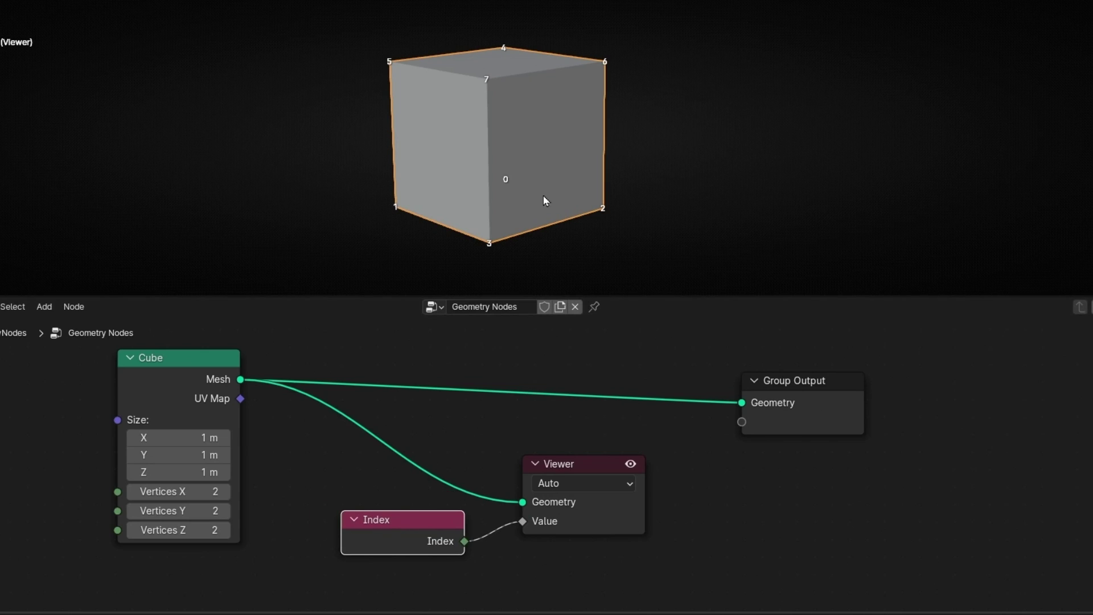
# Orbit the cube to inspect its corner labels 0–7, briefly checking it in wireframe
pyautogui.moveTo(557, 191)
pyautogui.mouseDown(button='middle')
pyautogui.moveTo(459, 205)
pyautogui.moveTo(350, 192)
pyautogui.moveTo(647, 193)
pyautogui.moveTo(572, 196)
pyautogui.mouseUp(button='middle')
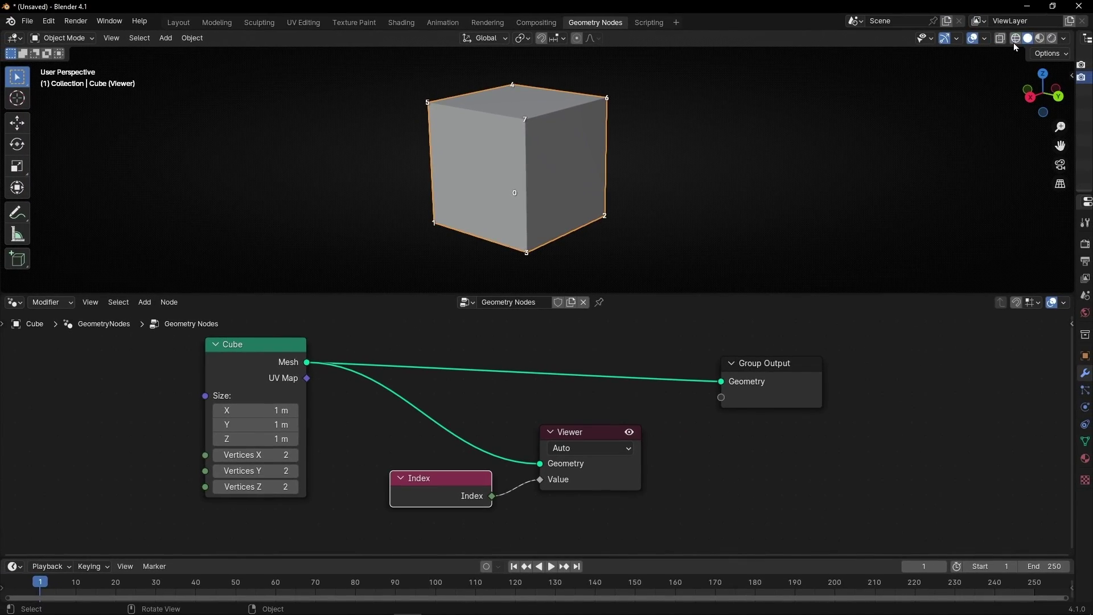
pyautogui.click(1016, 39)
pyautogui.click(1028, 38)
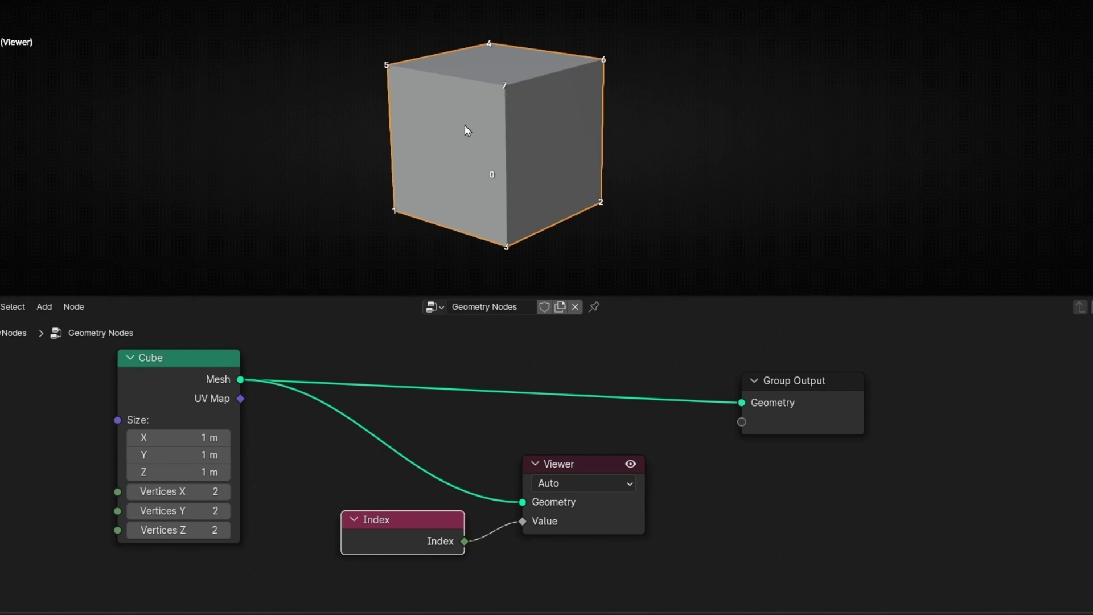
pyautogui.moveTo(464, 130); pyautogui.dragTo(525, 149, button='middle')
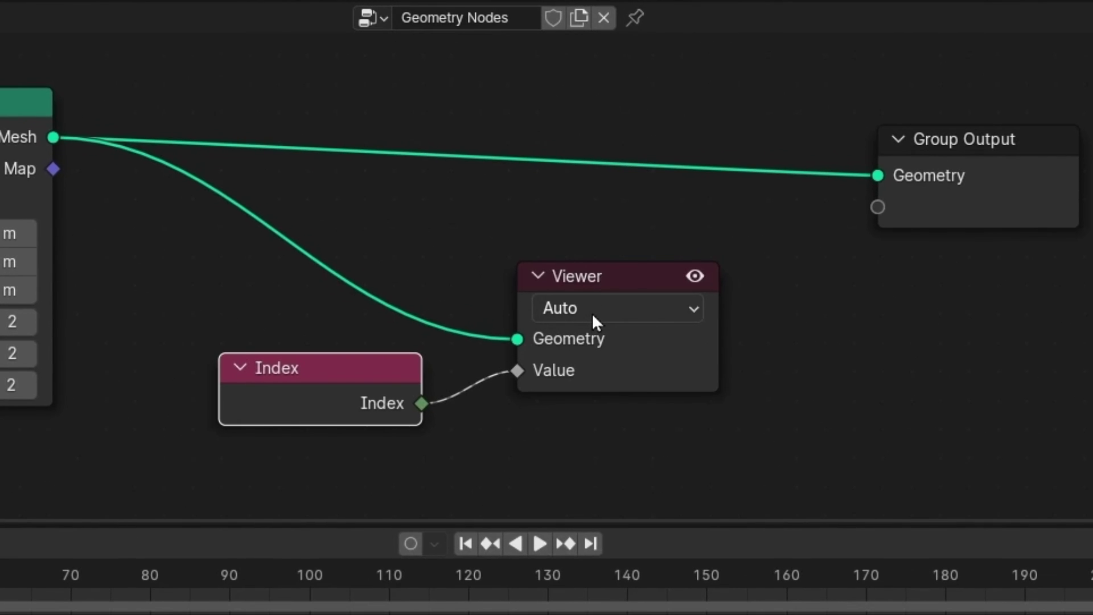
# Set the Viewer domain to Face to show indices 0–5, then shift Group Output right
pyautogui.click(568, 485)
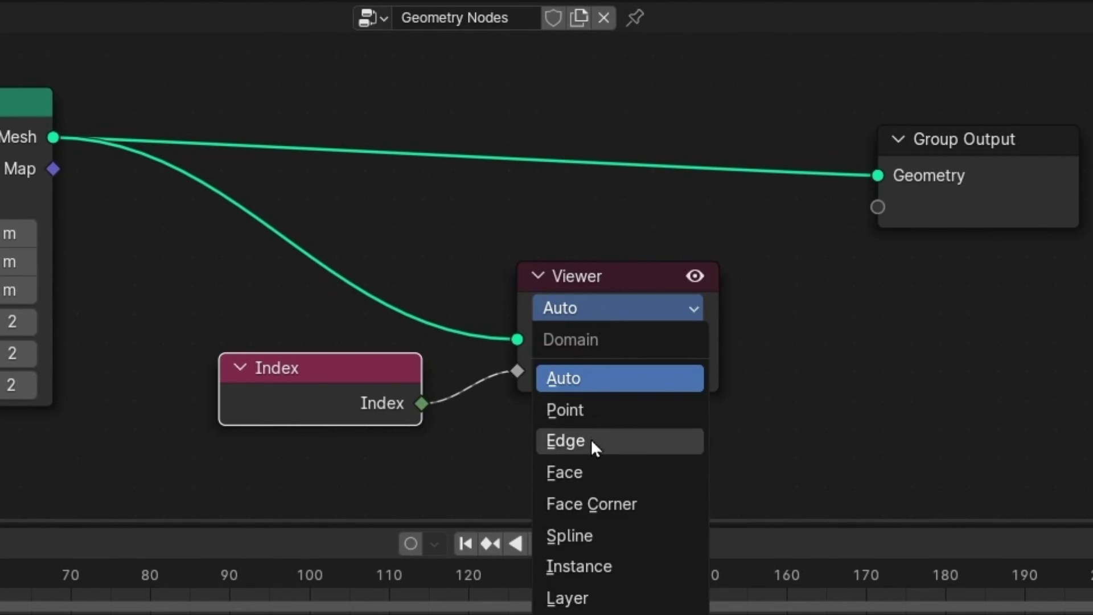
pyautogui.click(590, 473)
pyautogui.moveTo(468, 151)
pyautogui.mouseDown(button='middle')
pyautogui.moveTo(630, 176)
pyautogui.moveTo(476, 207)
pyautogui.moveTo(493, 176)
pyautogui.moveTo(464, 172)
pyautogui.mouseUp(button='middle')
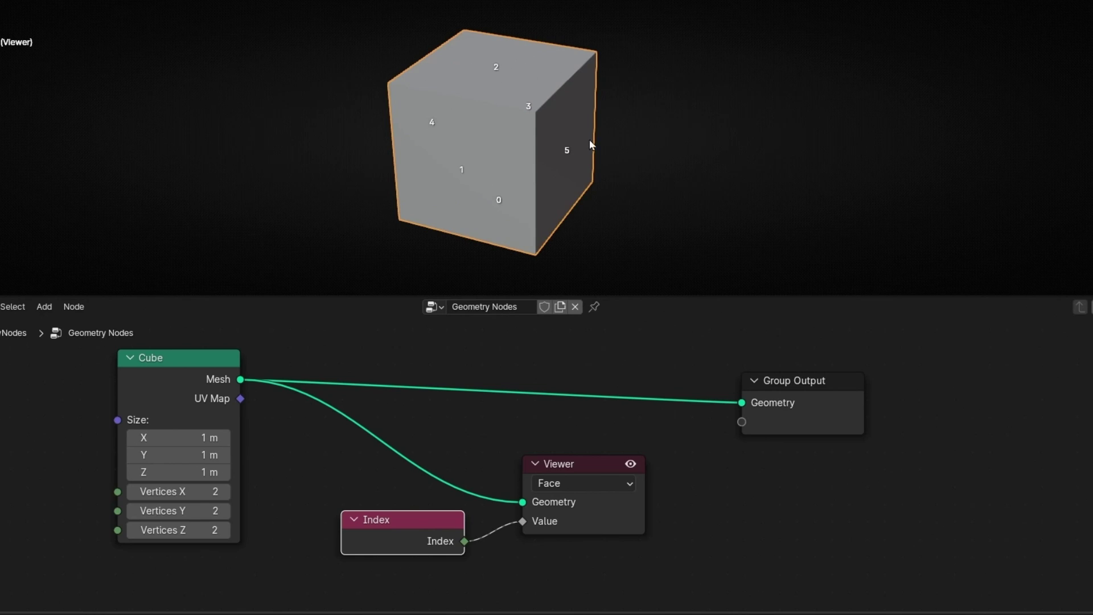
pyautogui.moveTo(591, 144); pyautogui.dragTo(494, 167, button='middle')
pyautogui.moveTo(562, 186); pyautogui.dragTo(539, 79, button='middle')
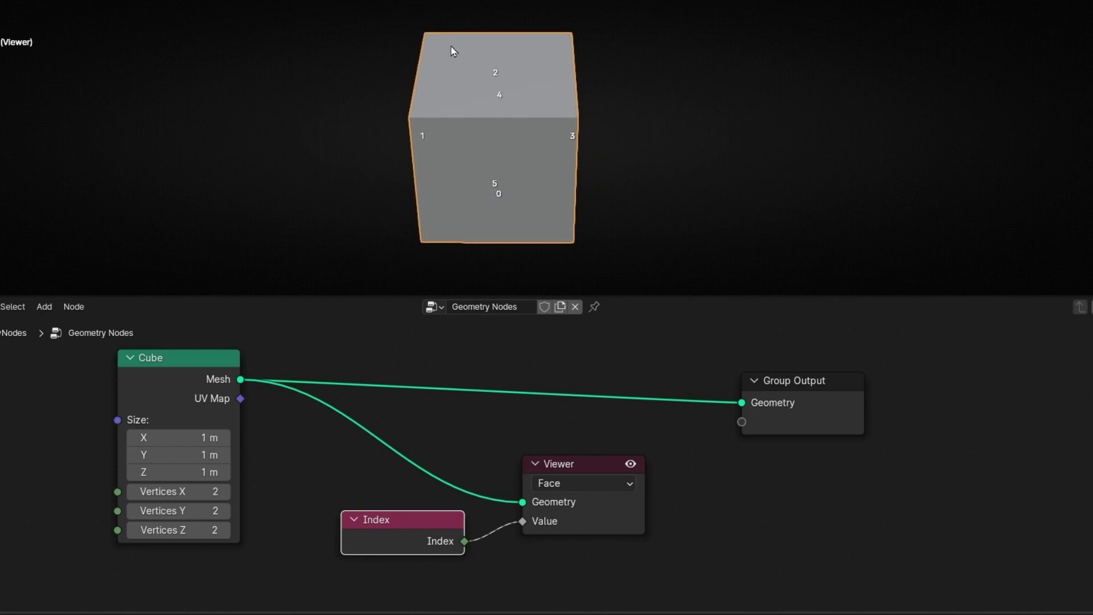
pyautogui.moveTo(769, 389); pyautogui.dragTo(895, 393)
# Insert a Delete Geometry node between Cube and Group Output and tidy the node layout
pyautogui.hotkey('shift', 'a')
pyautogui.write('de')
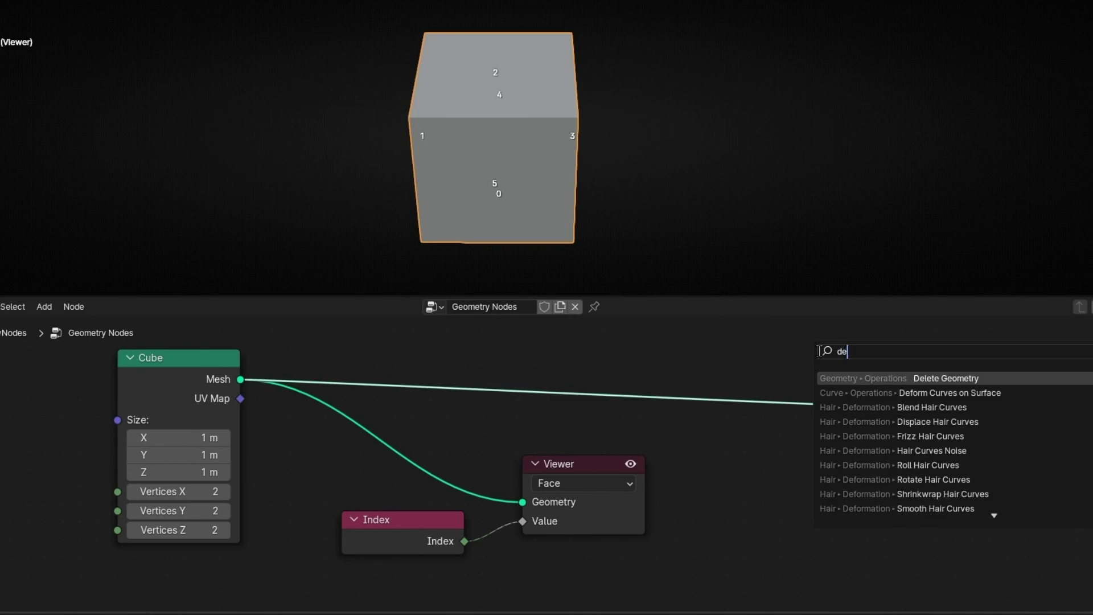
pyautogui.press('Return')
pyautogui.click(678, 352)
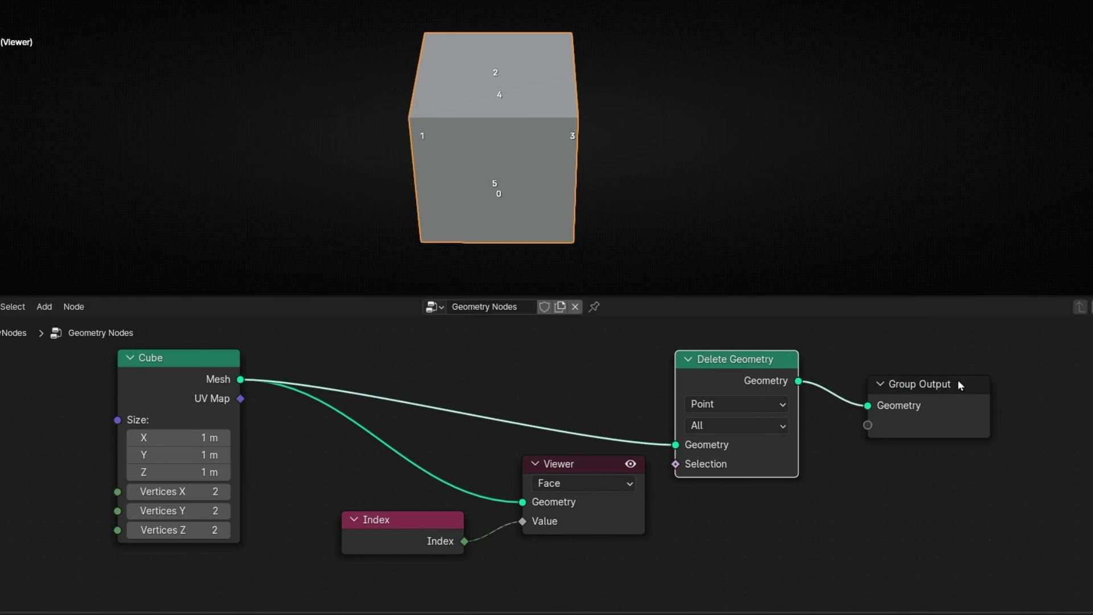
pyautogui.moveTo(739, 373); pyautogui.dragTo(854, 368)
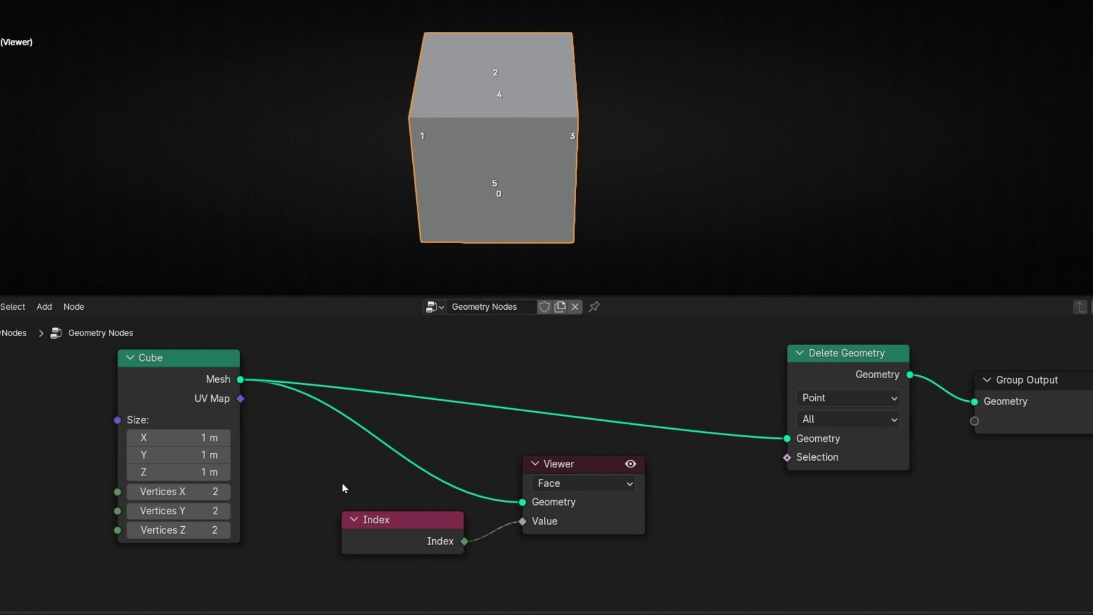
pyautogui.moveTo(342, 483); pyautogui.dragTo(620, 579)
pyautogui.press('g')
pyautogui.click(497, 571)
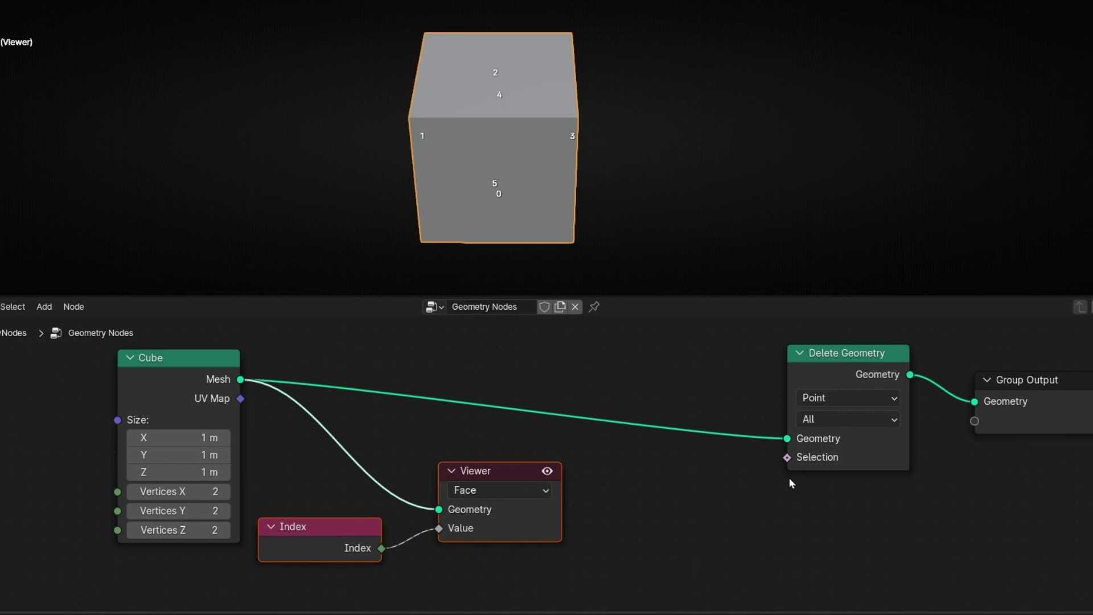
# Feed a new Index node into Delete Geometry's Selection input
pyautogui.moveTo(787, 457); pyautogui.dragTo(659, 508)
pyautogui.press('Return')
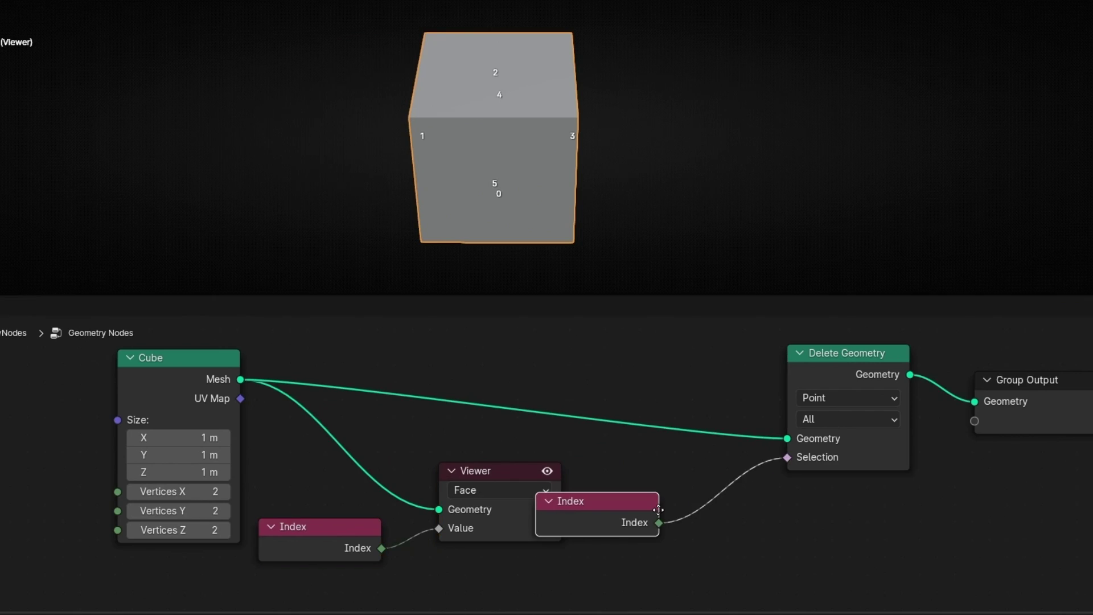
pyautogui.click(704, 513)
pyautogui.moveTo(495, 471); pyautogui.dragTo(458, 469)
# Insert a Math node on the Index–Selection link, set to Compare with value 2
pyautogui.hotkey('shift', 'a')
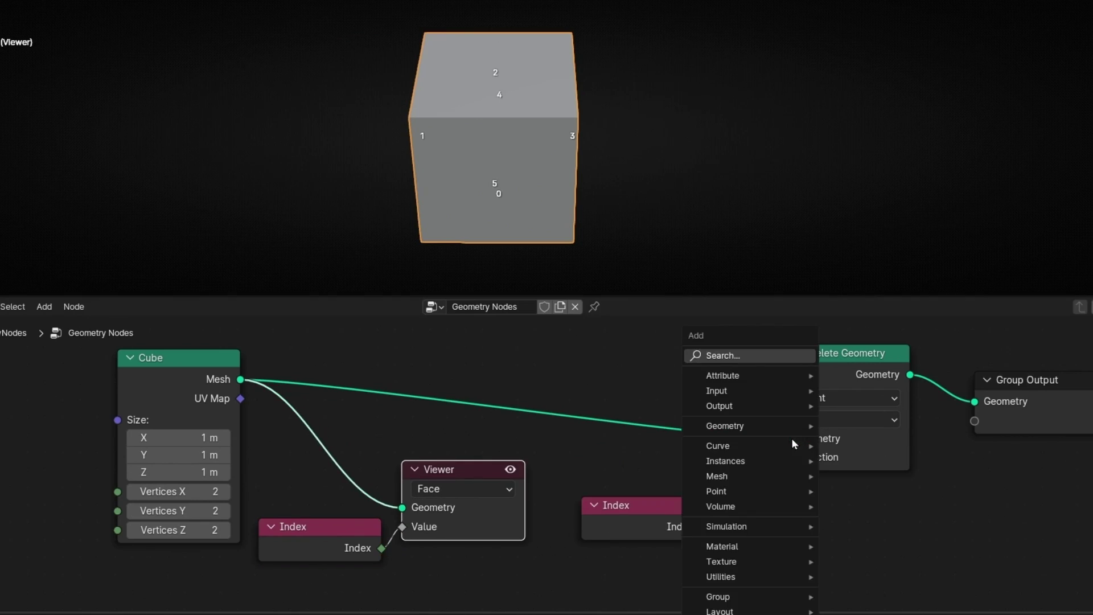
pyautogui.write('add')
pyautogui.press('Return')
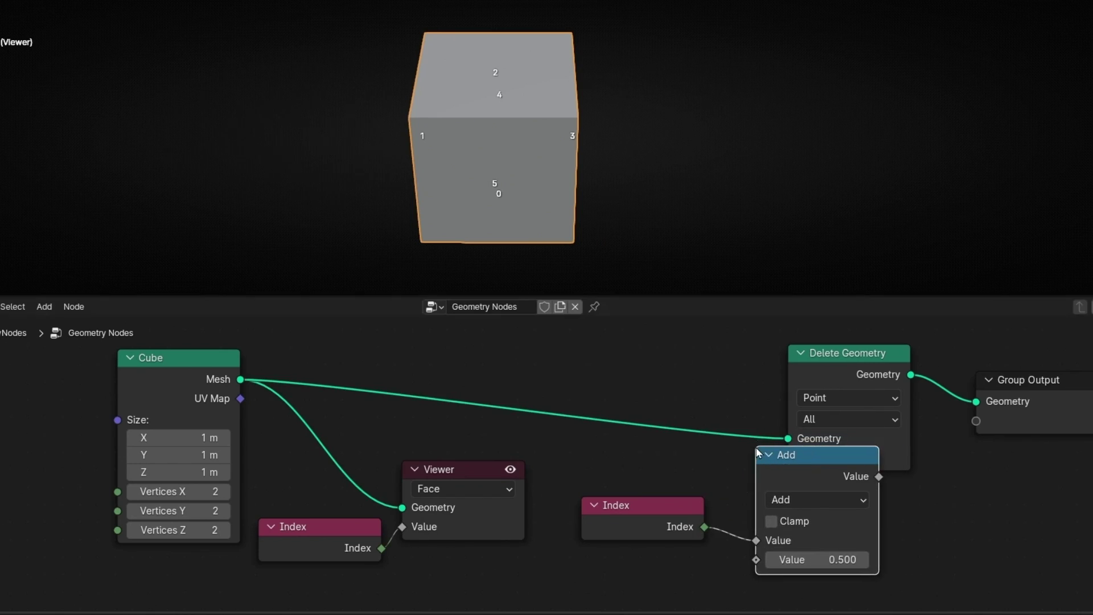
pyautogui.click(773, 446)
pyautogui.click(834, 499)
pyautogui.click(403, 377)
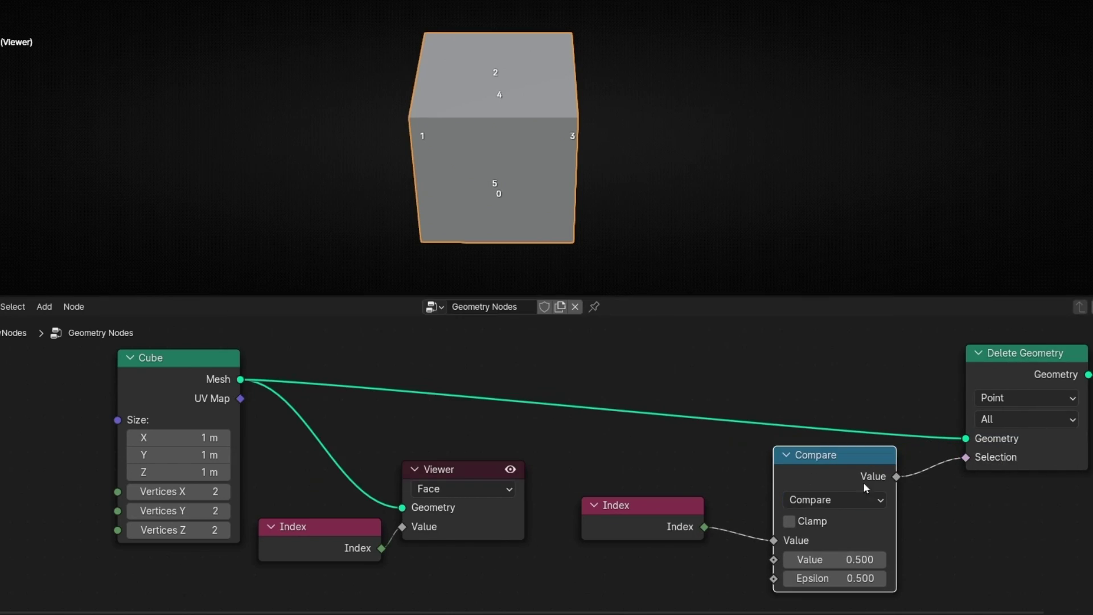
pyautogui.moveTo(929, 490); pyautogui.dragTo(882, 447, button='middle')
pyautogui.click(786, 517)
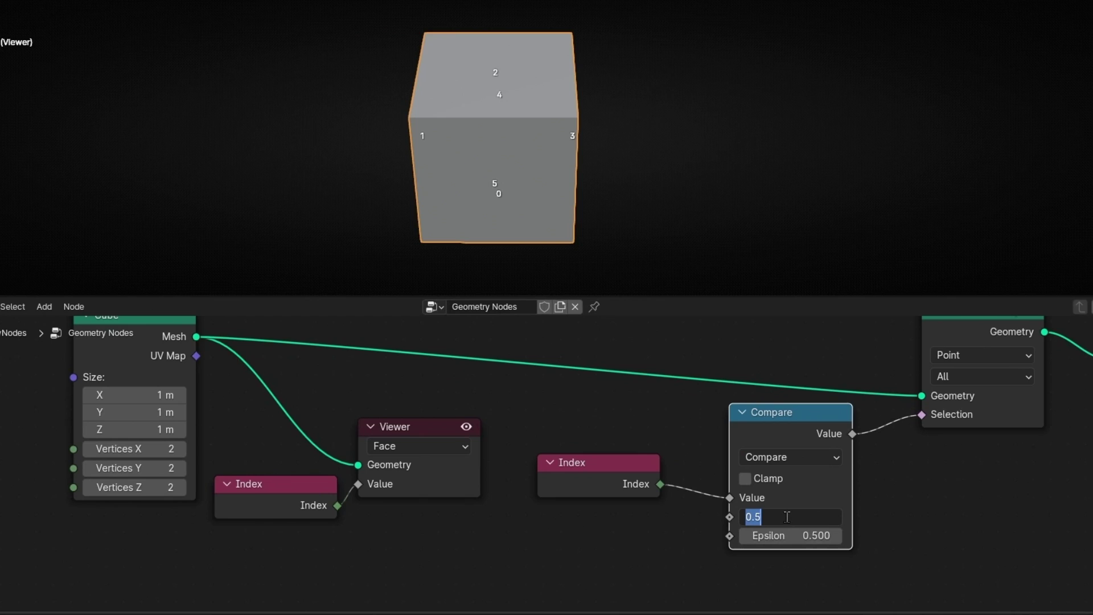
pyautogui.write('2')
pyautogui.press('Return')
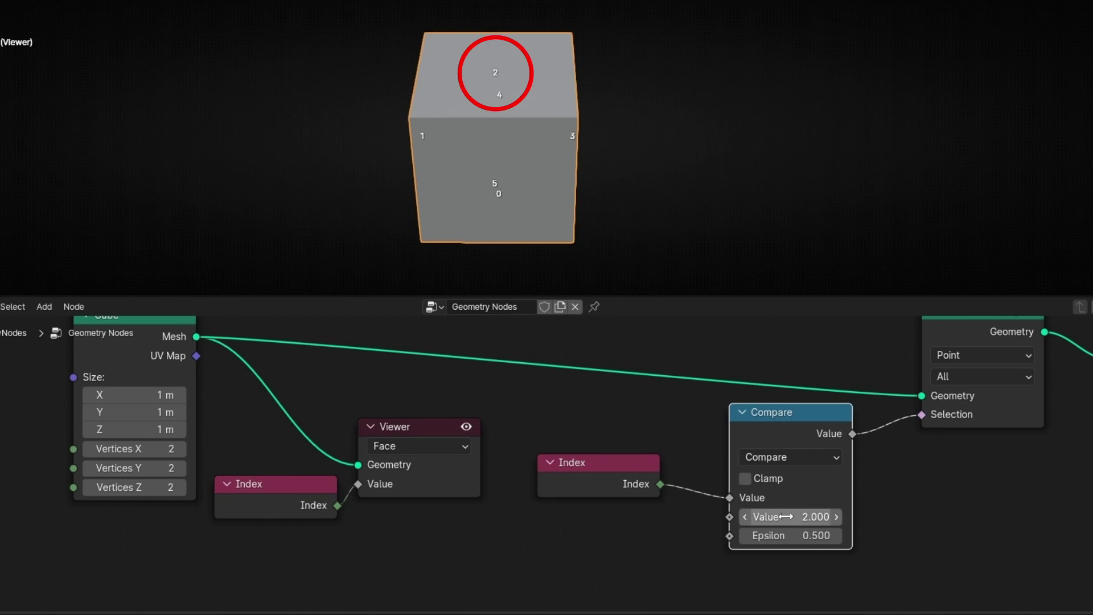
# Rearrange the nodes and connect Delete Geometry's output to the Viewer's Geometry input
pyautogui.moveTo(756, 205)
pyautogui.mouseDown(button='middle')
pyautogui.moveTo(634, 169)
pyautogui.moveTo(701, 166)
pyautogui.moveTo(677, 168)
pyautogui.mouseUp(button='middle')
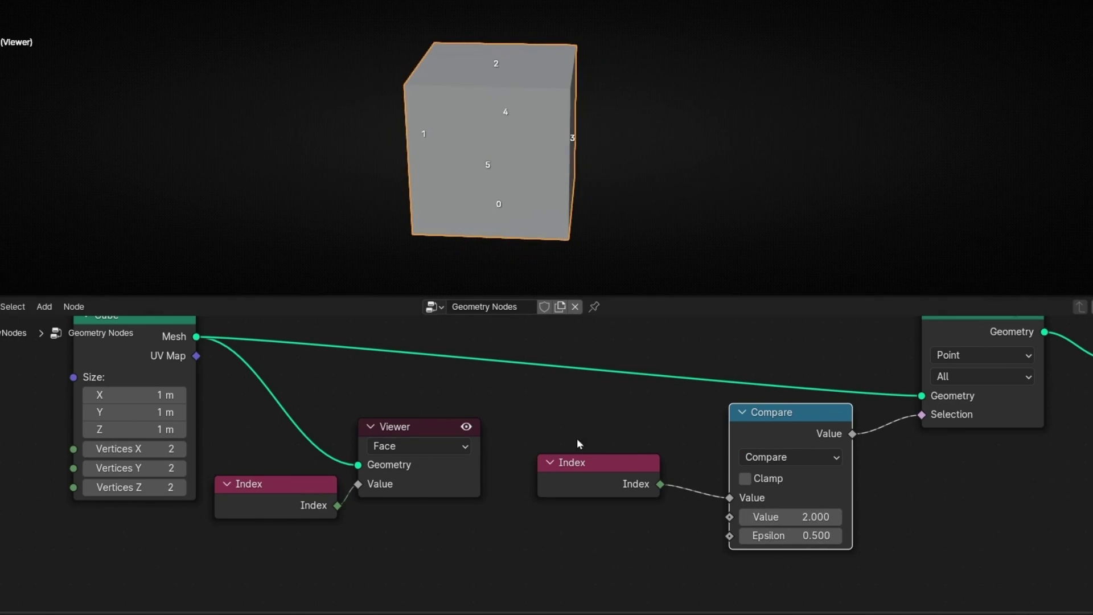
pyautogui.moveTo(446, 411); pyautogui.dragTo(498, 461, button='middle')
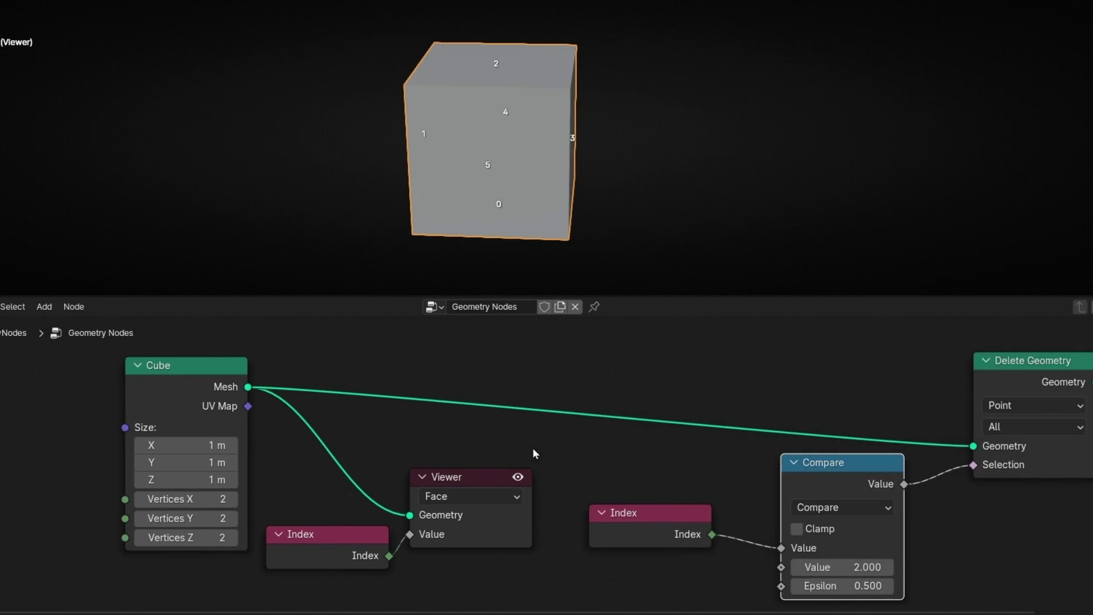
pyautogui.moveTo(532, 454); pyautogui.dragTo(509, 433, button='middle')
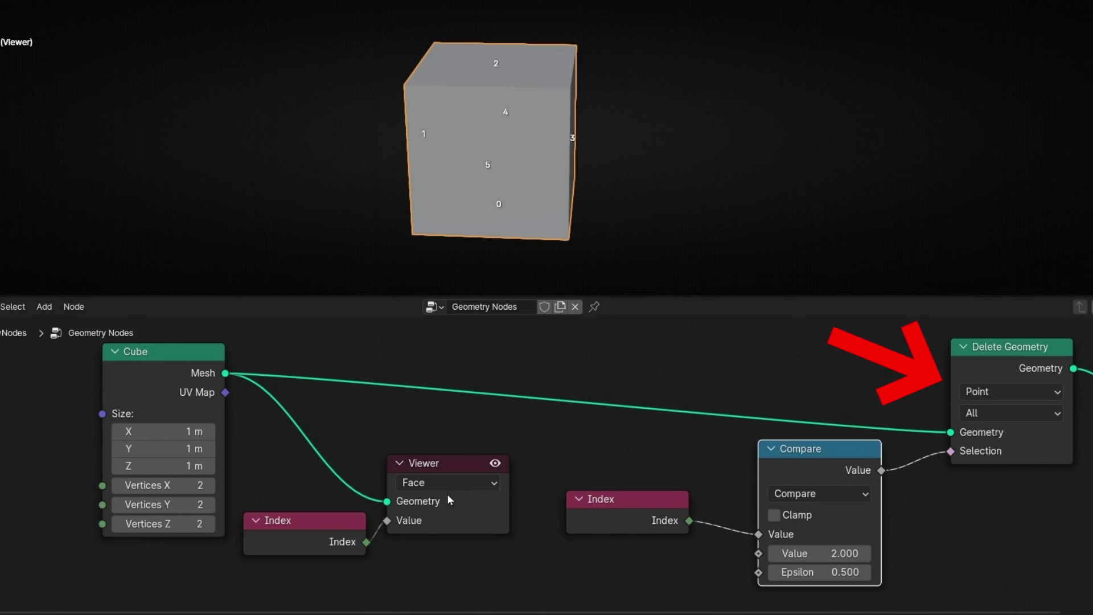
pyautogui.moveTo(449, 500); pyautogui.dragTo(1090, 524)
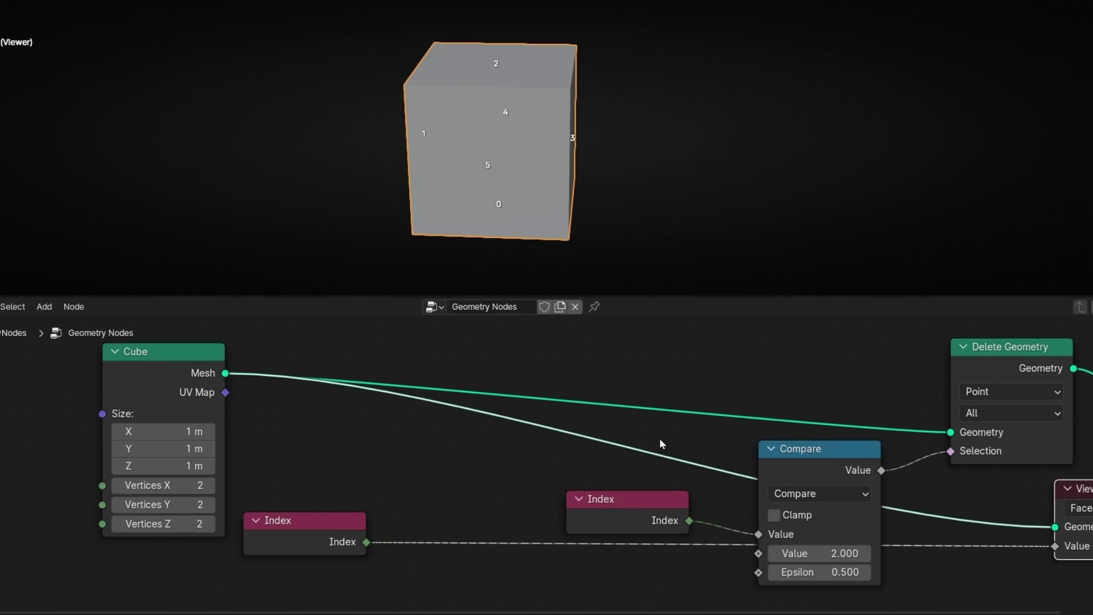
pyautogui.keyDown('ctrl'); pyautogui.moveTo(659, 443); pyautogui.dragTo(662, 458, button='right'); pyautogui.keyUp('ctrl')
pyautogui.moveTo(313, 529); pyautogui.dragTo(983, 544)
pyautogui.moveTo(966, 523); pyautogui.dragTo(386, 517, button='middle')
pyautogui.moveTo(644, 418); pyautogui.dragTo(889, 403)
pyautogui.moveTo(546, 481); pyautogui.dragTo(687, 477)
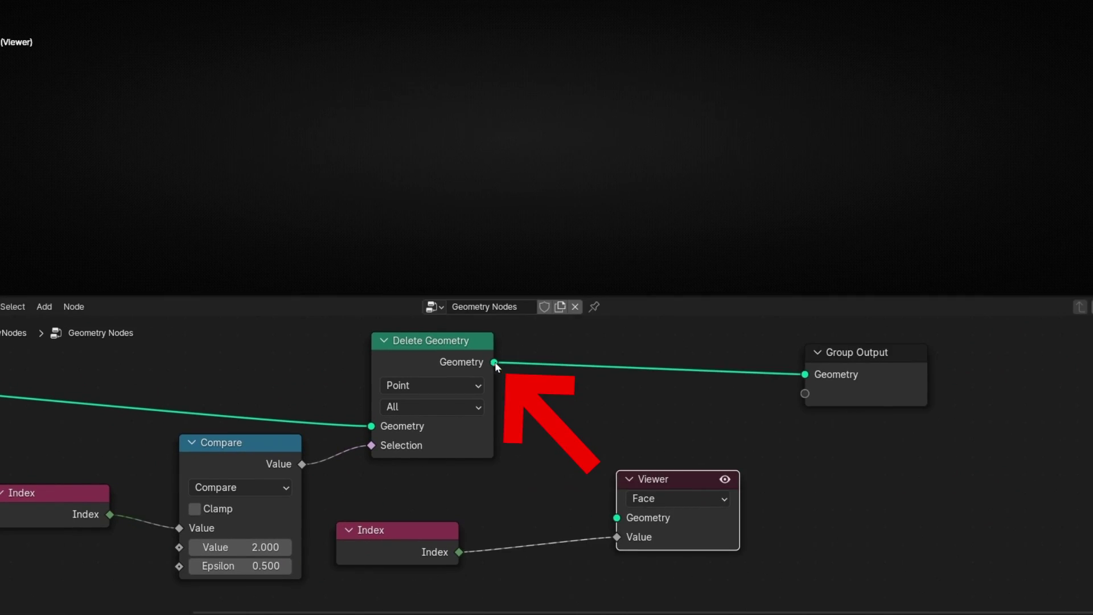
pyautogui.moveTo(495, 362); pyautogui.dragTo(617, 517)
# Switch Delete Geometry's domain from Point to Face, leaving five faces numbered 0–4
pyautogui.moveTo(580, 272); pyautogui.dragTo(370, 170, button='middle')
pyautogui.moveTo(394, 449); pyautogui.dragTo(502, 455, button='middle')
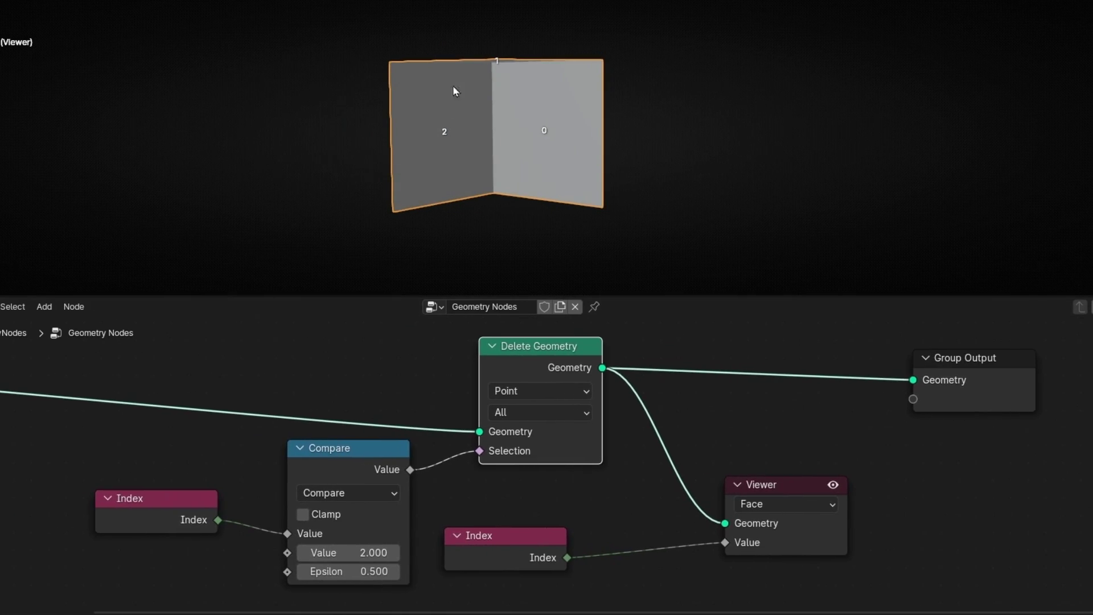
pyautogui.moveTo(453, 85); pyautogui.dragTo(571, 188, button='middle')
pyautogui.click(534, 391)
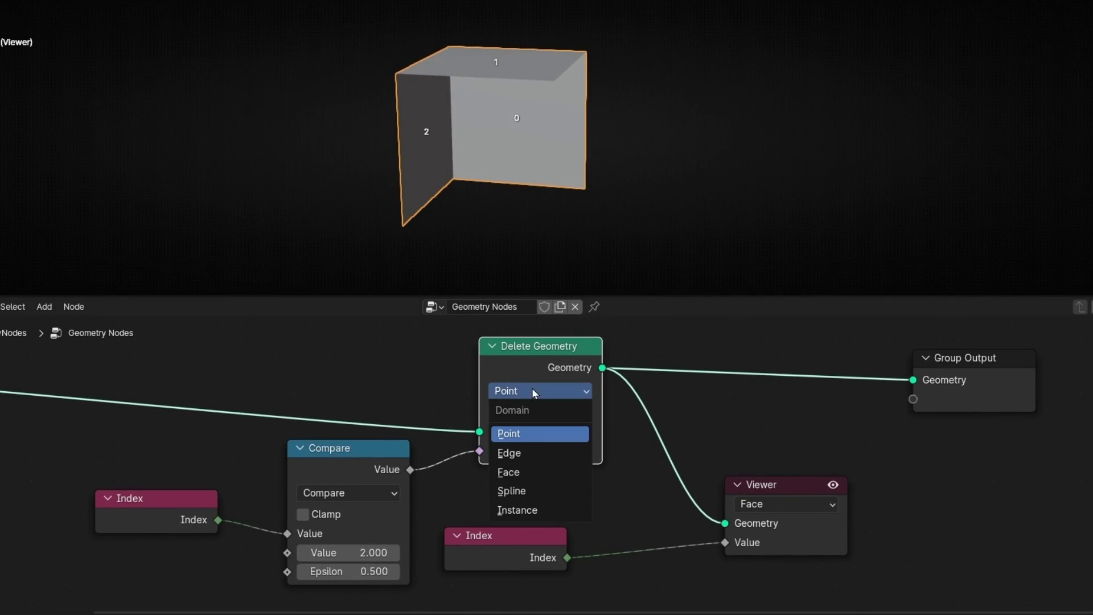
pyautogui.click(512, 473)
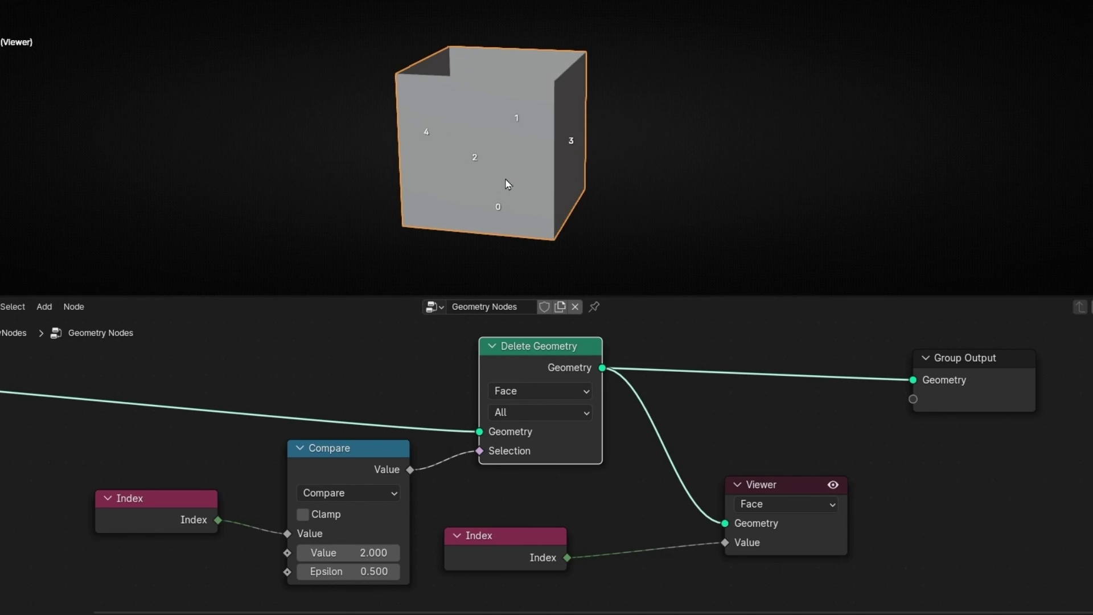
pyautogui.moveTo(509, 184); pyautogui.dragTo(502, 185, button='middle')
pyautogui.moveTo(556, 120); pyautogui.dragTo(547, 40, button='middle')
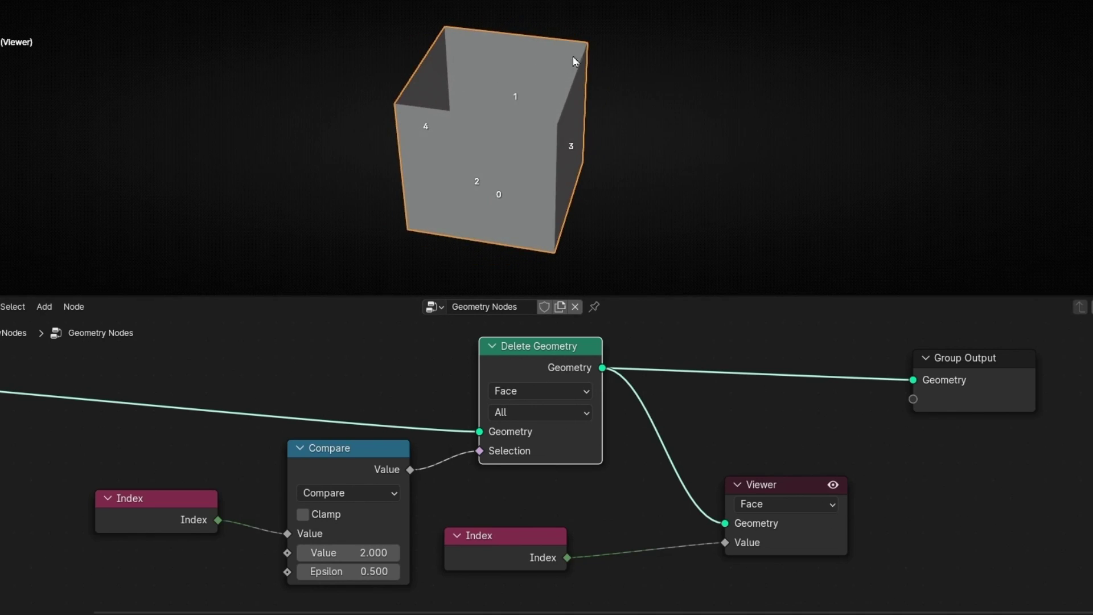
pyautogui.moveTo(501, 222); pyautogui.dragTo(449, 189, button='middle')
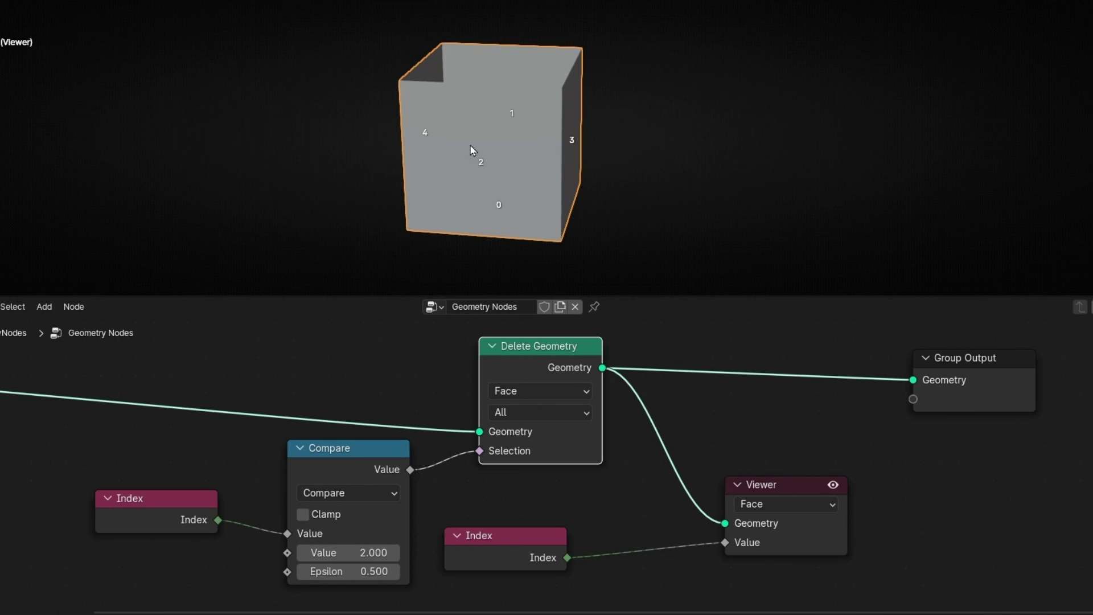
# Reconnect the Viewer to the Cube's Mesh output instead of Delete Geometry
pyautogui.scroll(-3, 516, 366)
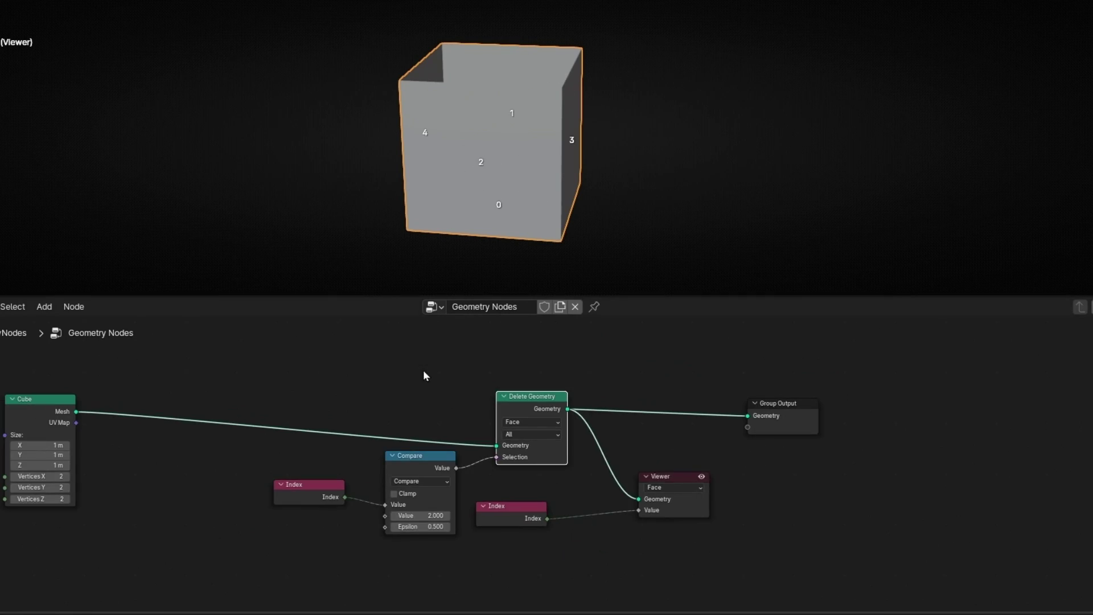
pyautogui.keyDown('ctrl'); pyautogui.moveTo(577, 494); pyautogui.dragTo(577, 495, button='right'); pyautogui.keyUp('ctrl')
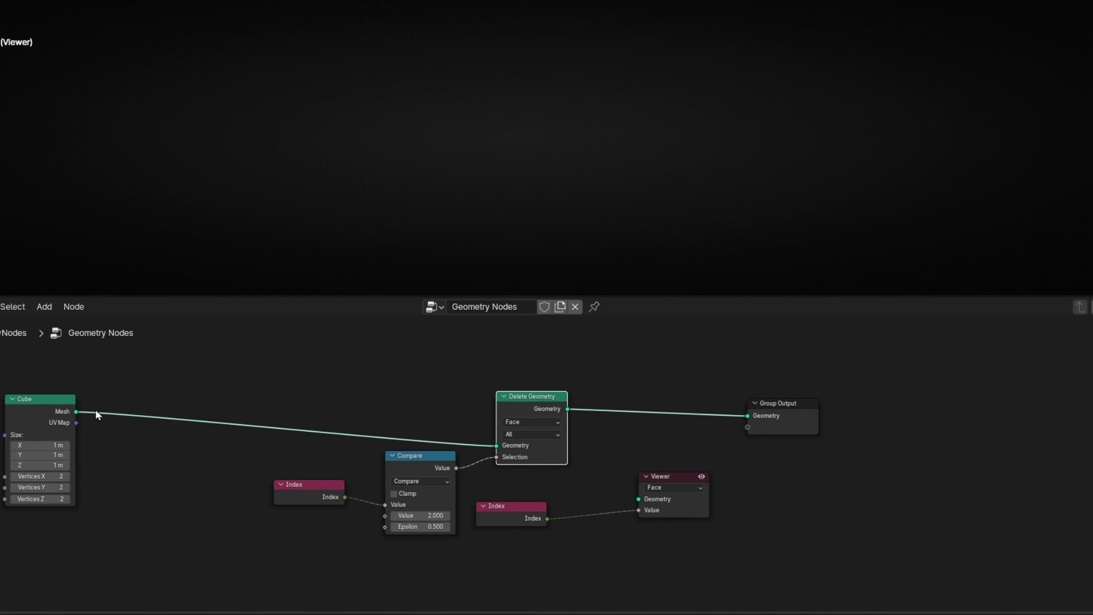
pyautogui.keyDown('ctrl'); pyautogui.keyDown('shift'); pyautogui.click(43, 411); pyautogui.keyUp('shift'); pyautogui.keyUp('ctrl')
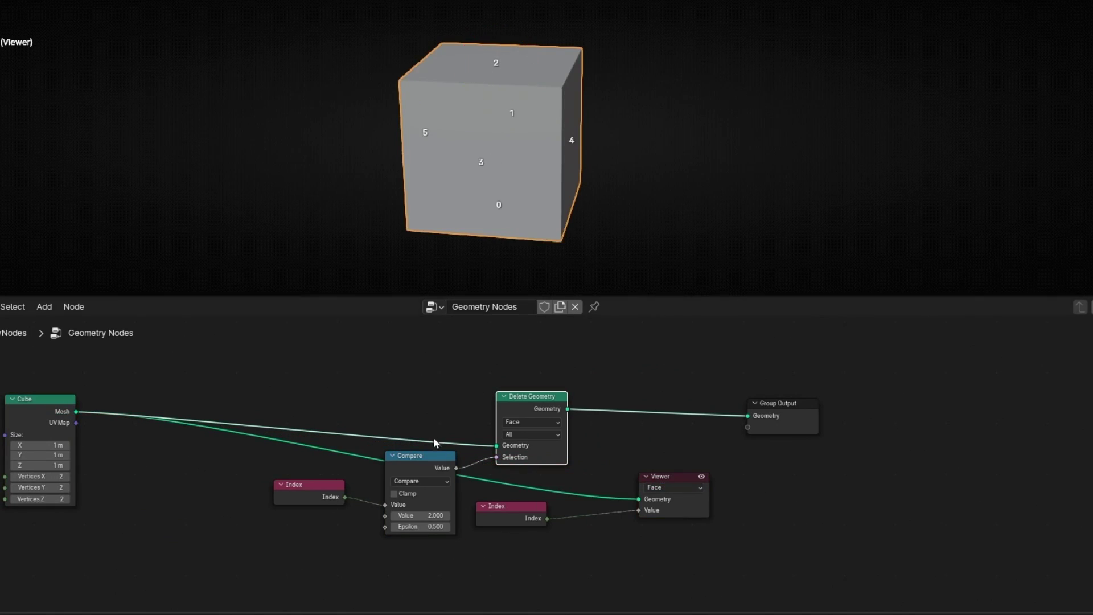
# Toggle the Viewer preview off and on to compare with the open-sided result
pyautogui.click(702, 477)
pyautogui.moveTo(600, 131); pyautogui.dragTo(560, 182, button='middle')
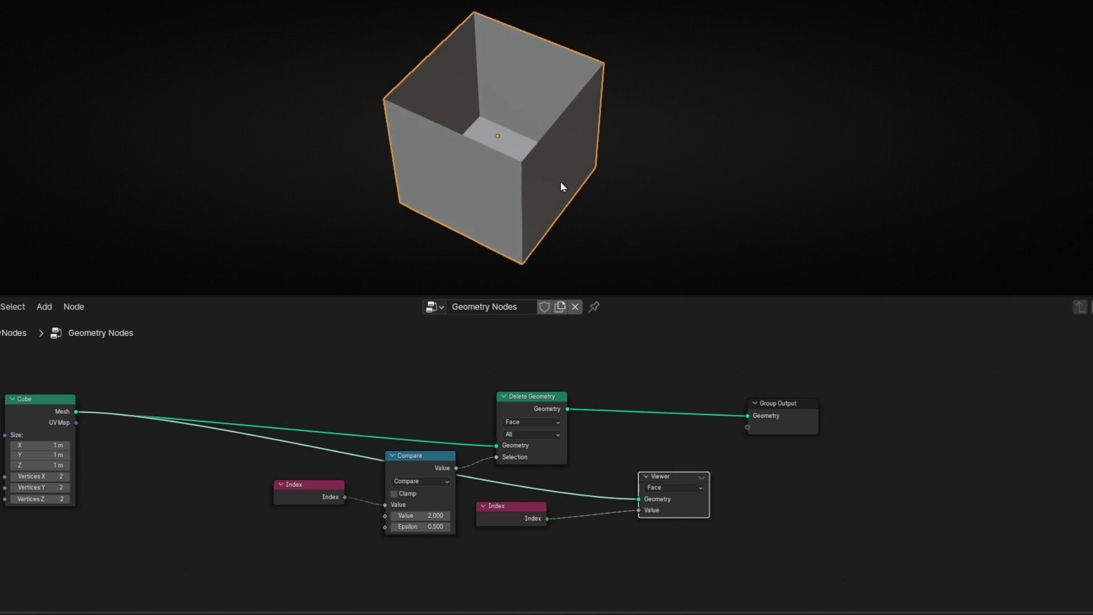
pyautogui.moveTo(504, 58); pyautogui.dragTo(540, 196, button='middle')
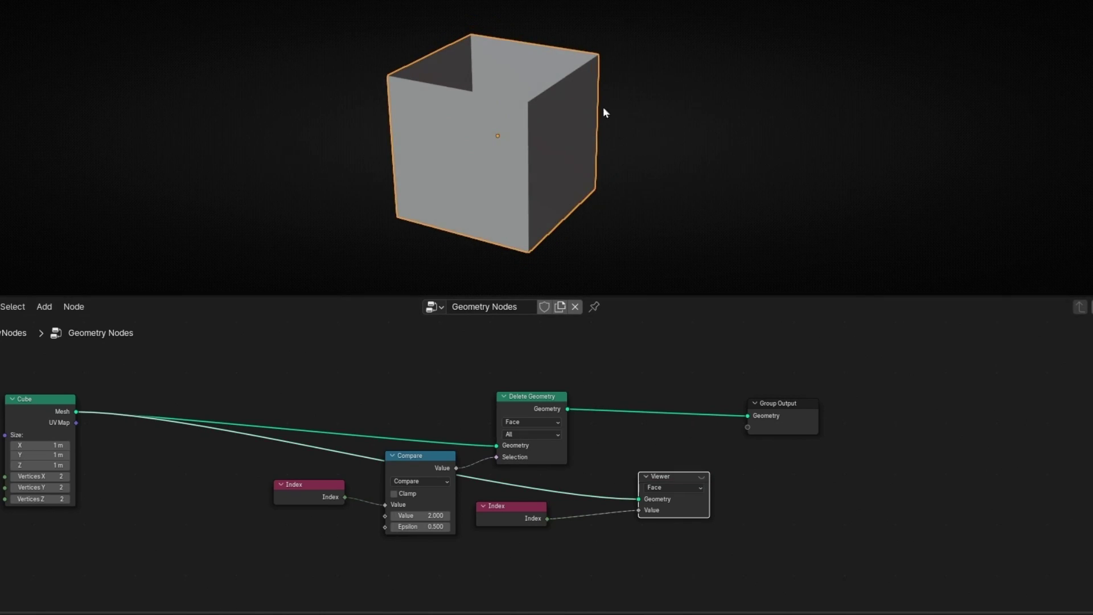
pyautogui.click(701, 478)
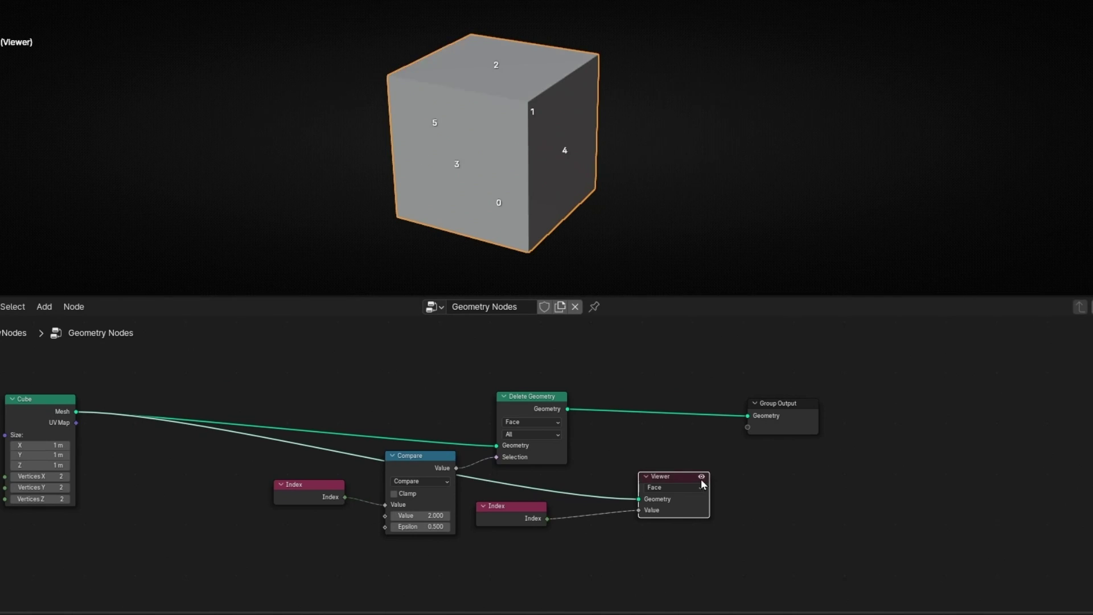
pyautogui.moveTo(591, 222); pyautogui.dragTo(592, 138, button='middle')
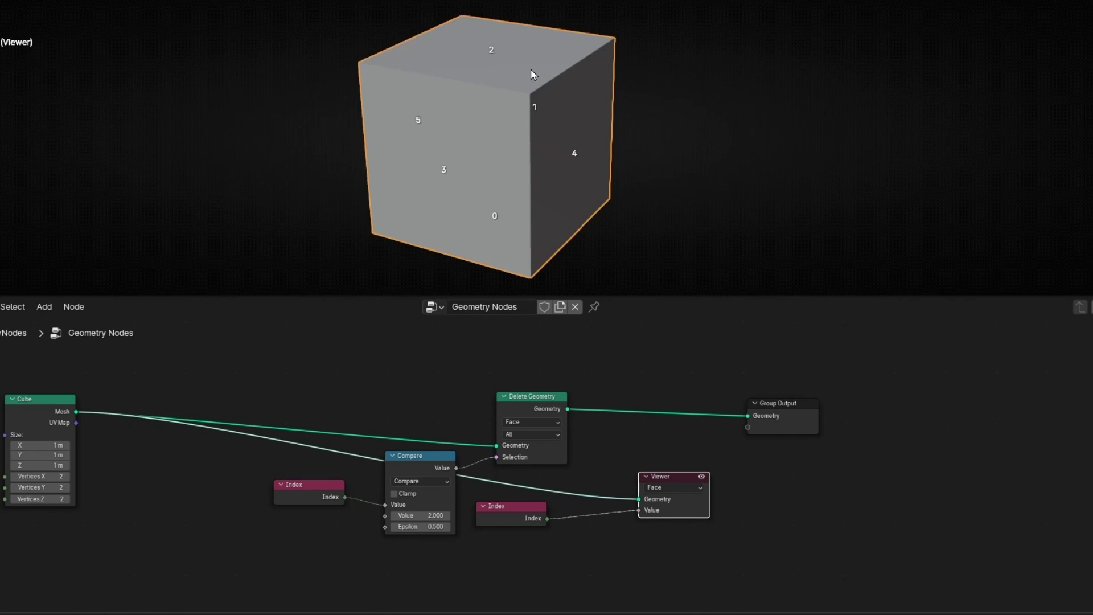
pyautogui.click(701, 477)
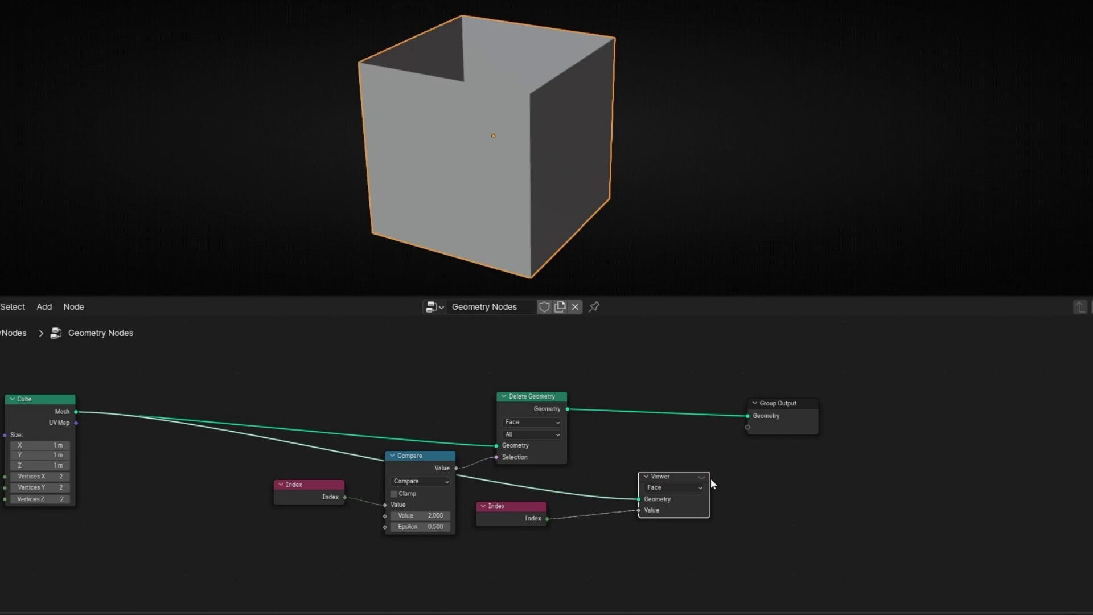
pyautogui.click(702, 477)
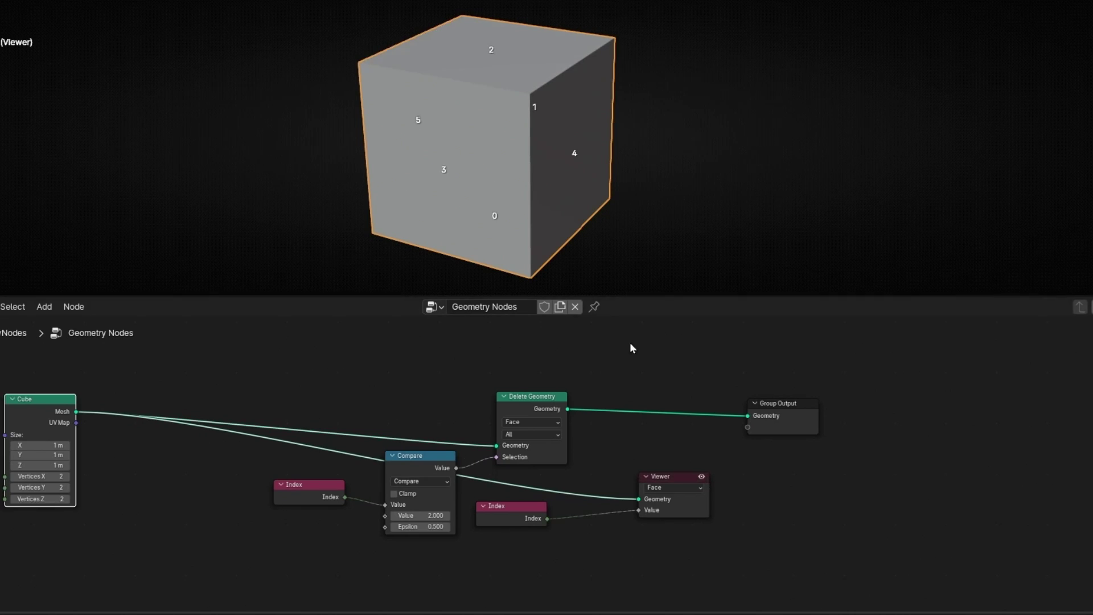
# Switch the Viewer's domain to Edge so the cube's edges show indices 0–11
pyautogui.scroll(3, 725, 495)
pyautogui.moveTo(842, 471); pyautogui.dragTo(494, 434, button='middle')
pyautogui.click(493, 447)
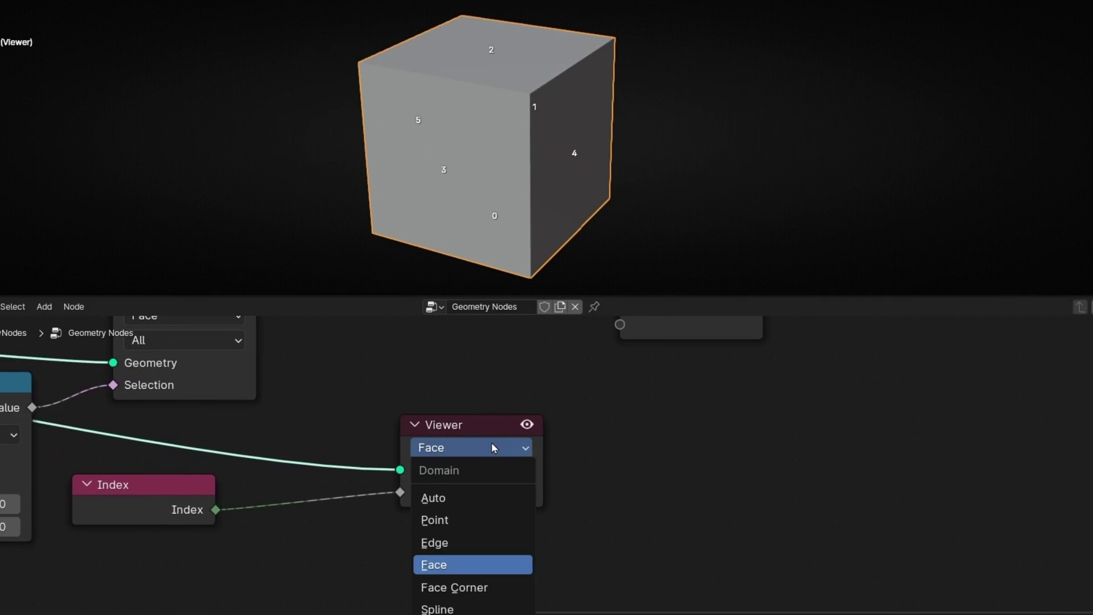
pyautogui.click(483, 544)
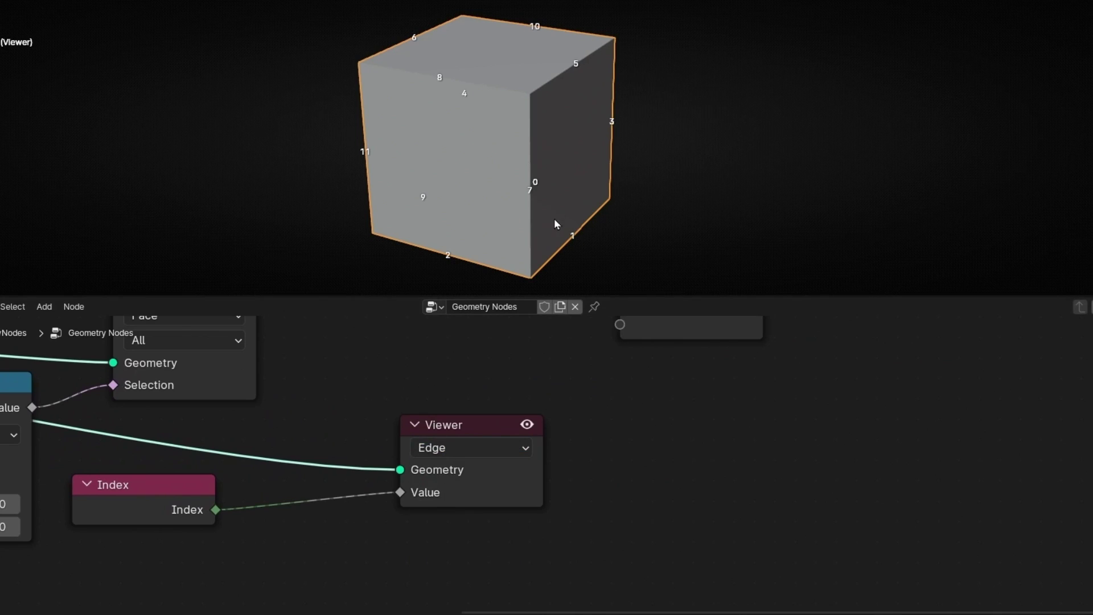
pyautogui.moveTo(555, 220); pyautogui.dragTo(480, 214, button='middle')
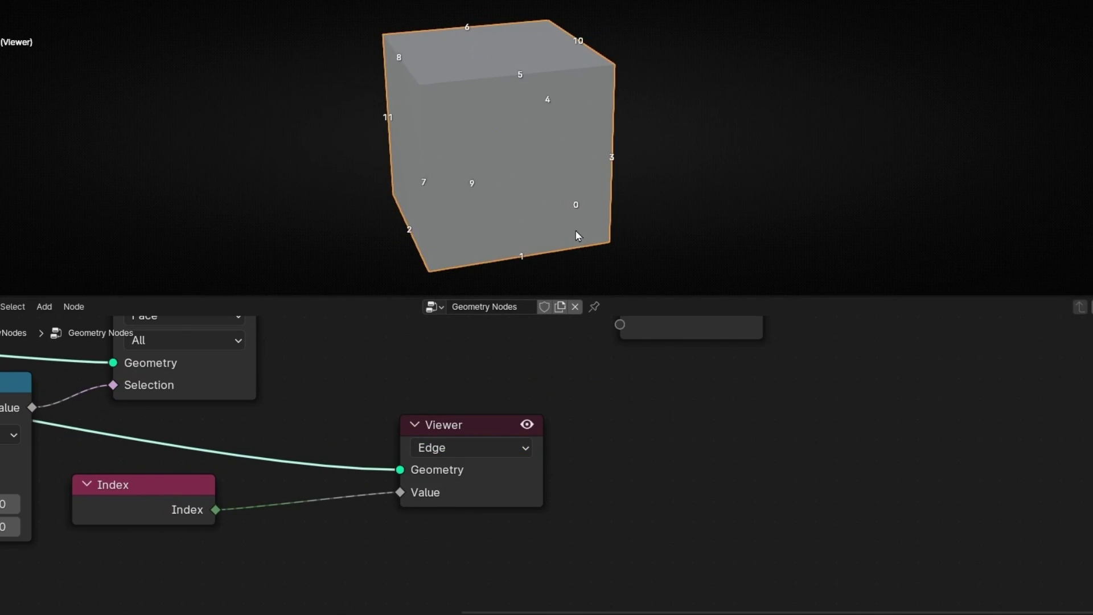
pyautogui.moveTo(577, 234); pyautogui.dragTo(611, 232, button='middle')
pyautogui.moveTo(517, 207); pyautogui.dragTo(538, 183, button='middle')
pyautogui.click(475, 450)
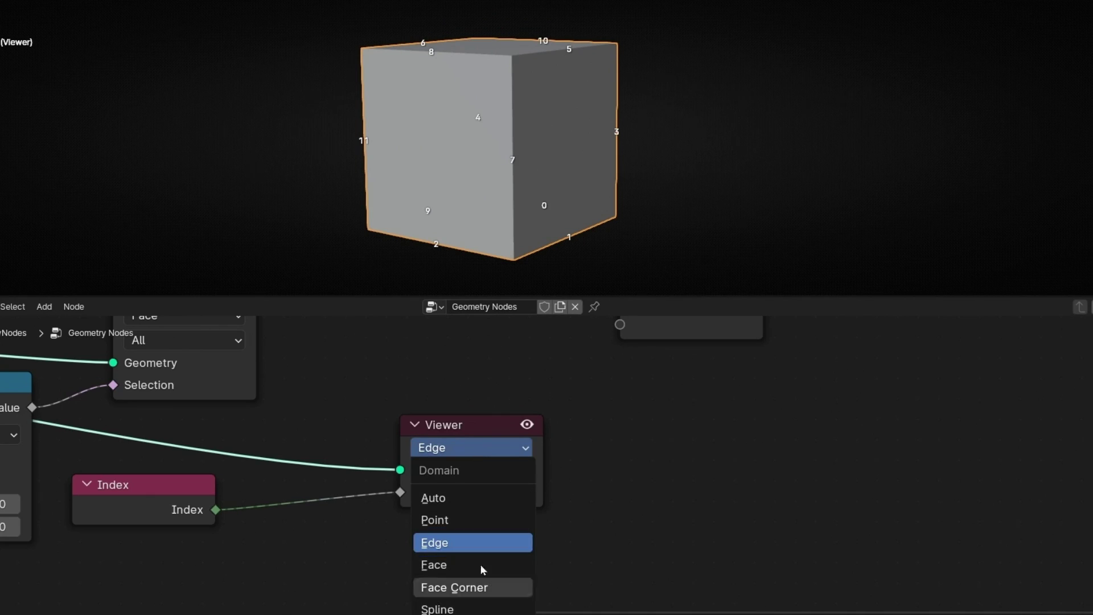
pyautogui.scroll(-3, 442, 433)
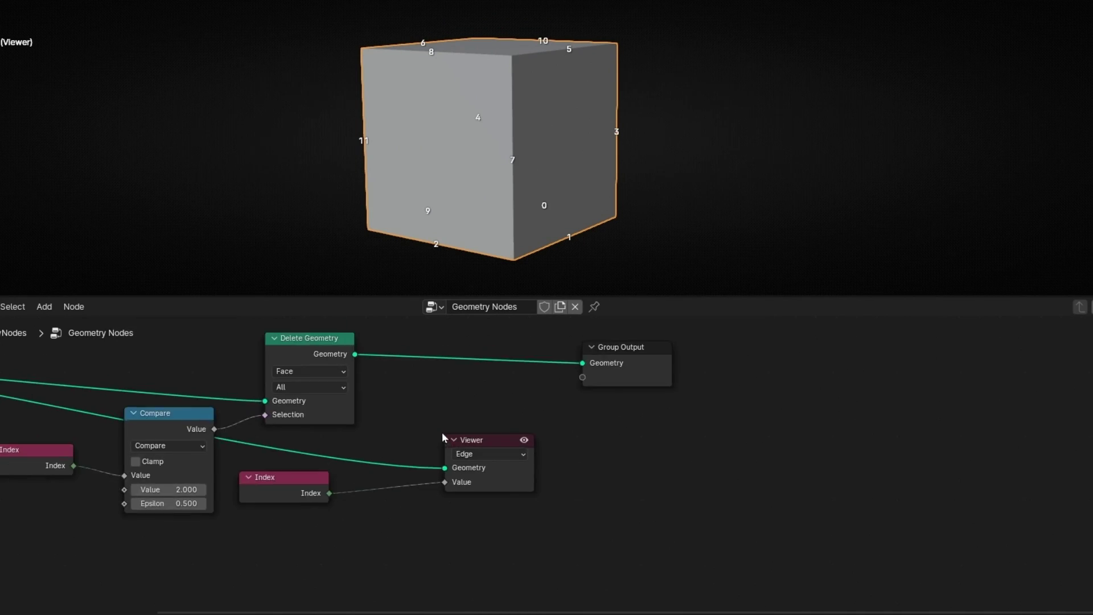
# Add a Curve Line node feeding Group Output and hide the Viewer preview
pyautogui.moveTo(441, 433); pyautogui.dragTo(712, 451, button='middle')
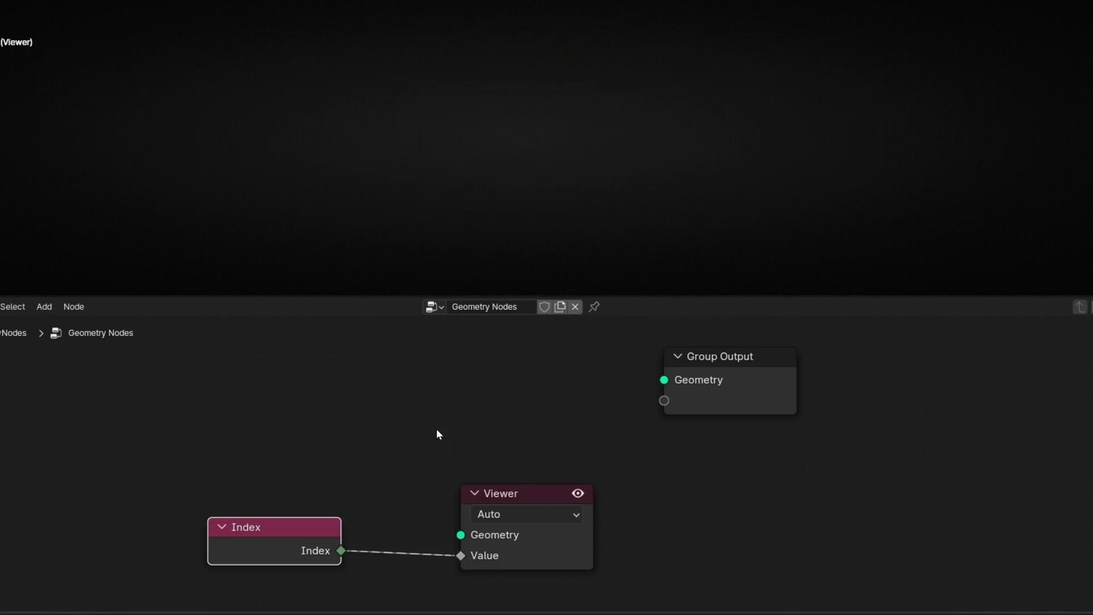
pyautogui.hotkey('shift', 'a')
pyautogui.write('curve l')
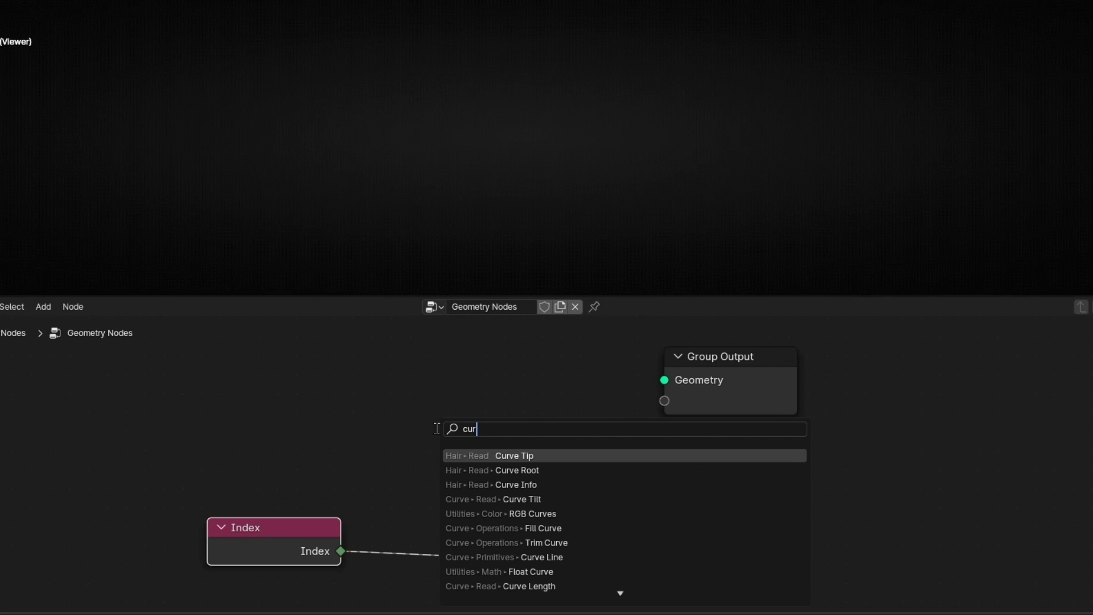
pyautogui.press('Return')
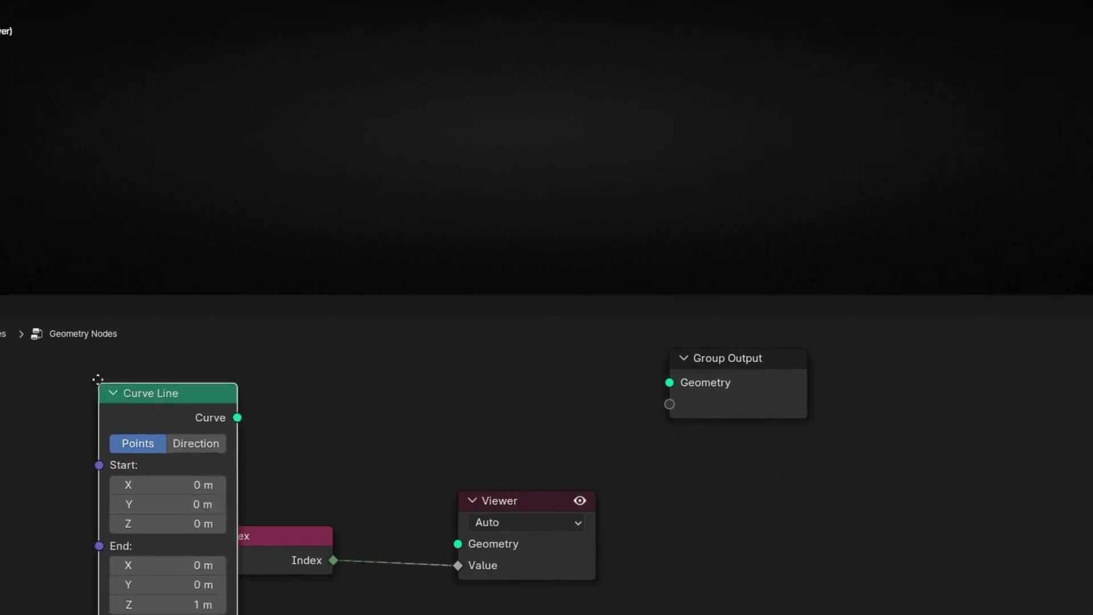
pyautogui.click(93, 370)
pyautogui.keyDown('alt'); pyautogui.moveTo(213, 397); pyautogui.dragTo(690, 392, button='right'); pyautogui.keyUp('alt')
pyautogui.moveTo(138, 407); pyautogui.dragTo(132, 393)
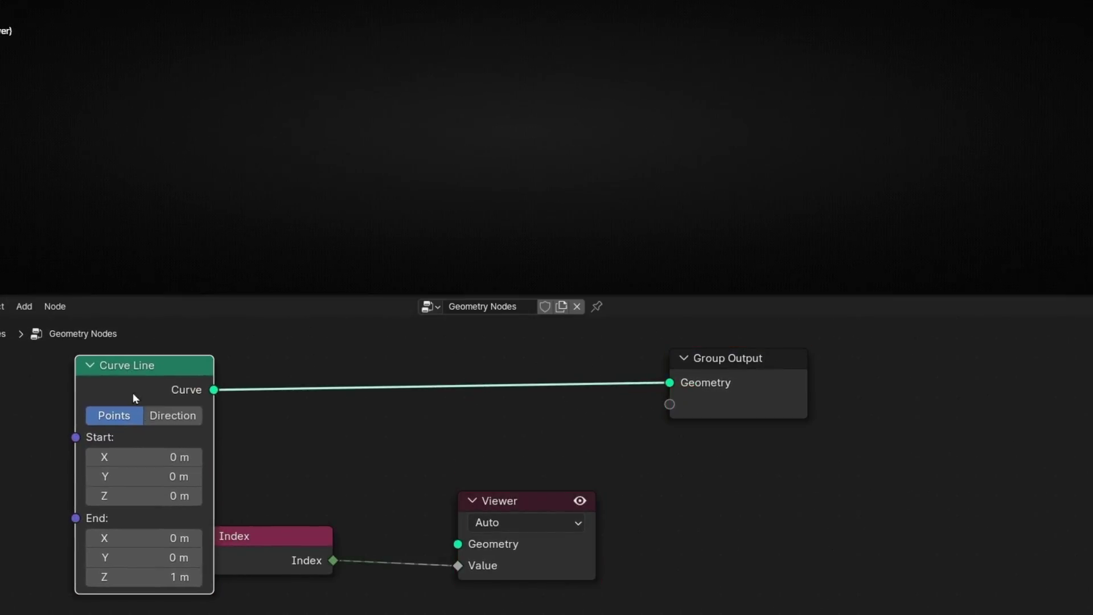
pyautogui.click(579, 501)
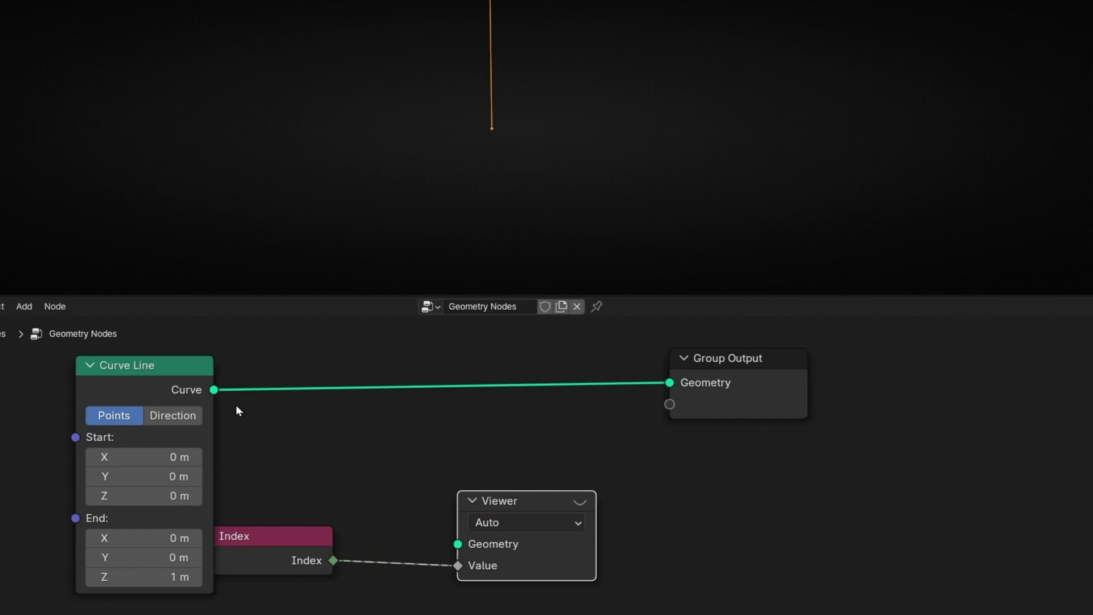
# Set the curve's Start Y to -1 m and End Y to 1 m, Z 0 m
pyautogui.click(167, 476)
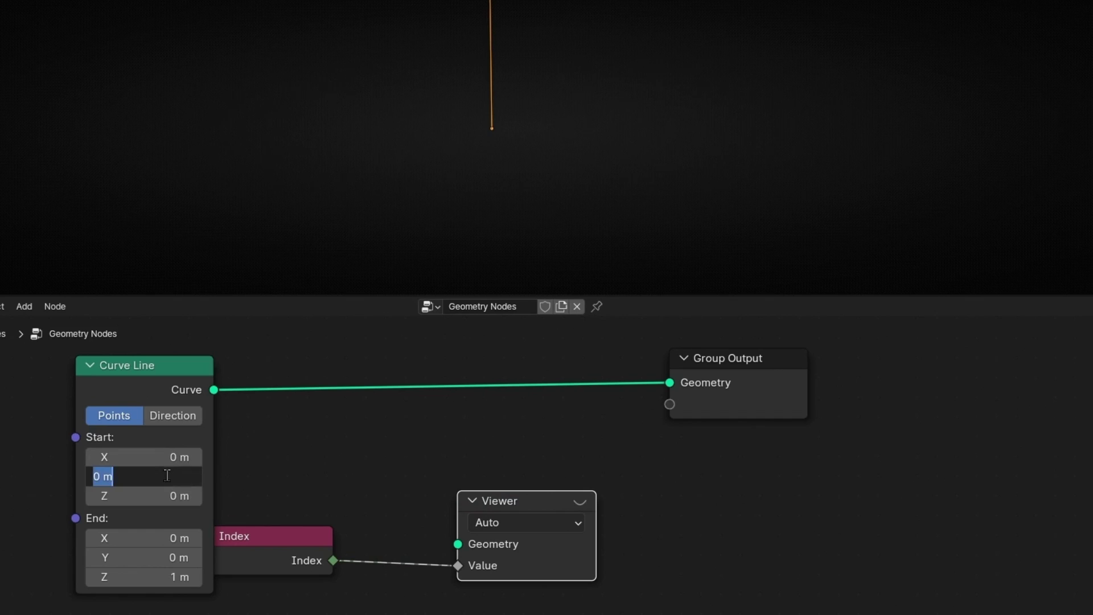
pyautogui.write('-1c')
pyautogui.press('Return')
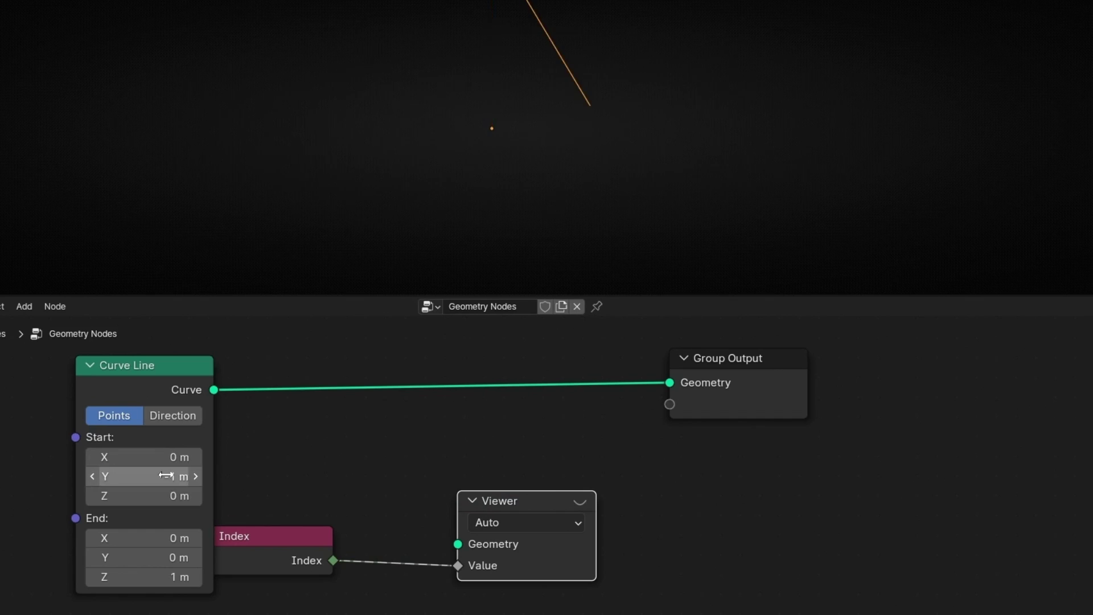
pyautogui.click(159, 557)
pyautogui.write('1')
pyautogui.press('Tab')
pyautogui.write('0')
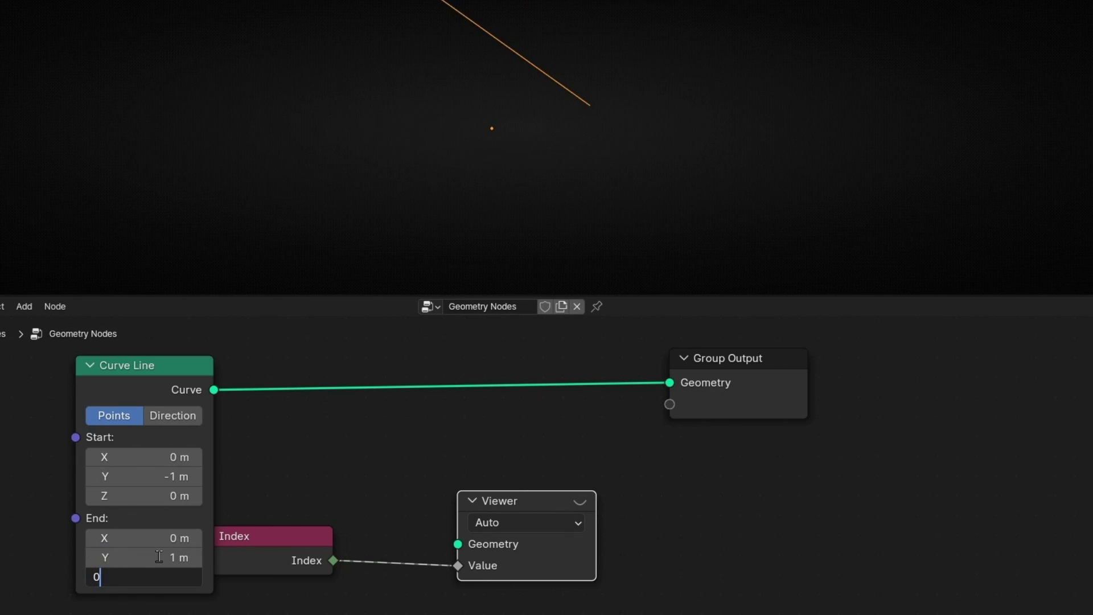
pyautogui.press('Return')
pyautogui.moveTo(494, 121); pyautogui.dragTo(463, 140, button='middle')
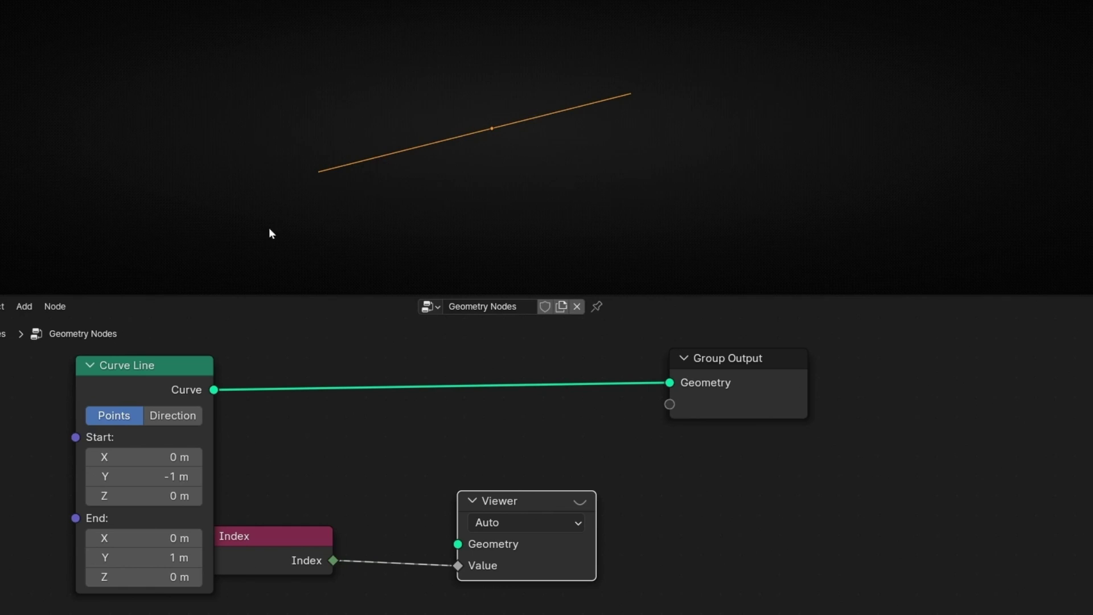
# Enable the Viewer and connect the Curve output to its Geometry input, showing indices 0 and 1
pyautogui.click(579, 503)
pyautogui.moveTo(220, 400); pyautogui.dragTo(458, 544)
pyautogui.moveTo(294, 532); pyautogui.dragTo(367, 538)
pyautogui.moveTo(416, 251); pyautogui.dragTo(652, 167, button='middle')
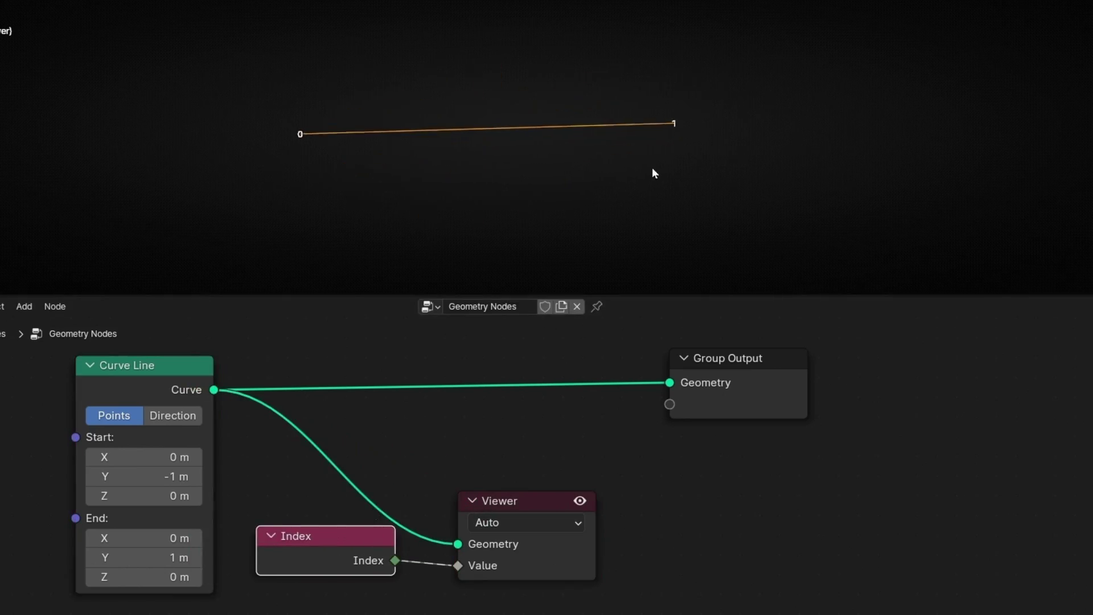
pyautogui.moveTo(533, 510); pyautogui.dragTo(640, 499)
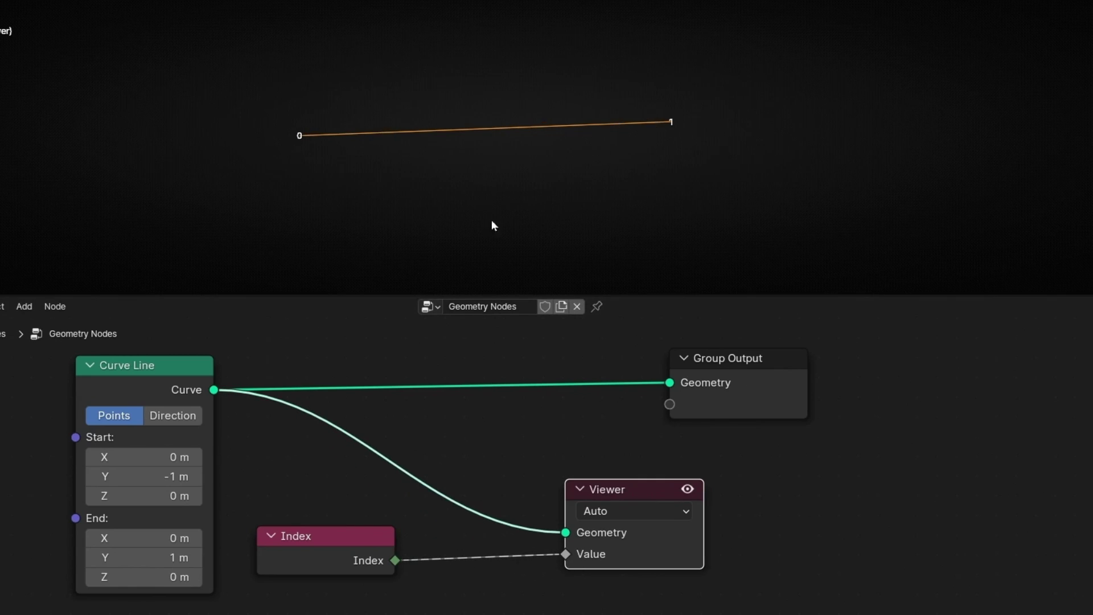
pyautogui.moveTo(171, 364); pyautogui.dragTo(131, 363)
# Insert a Resample Curve node after Curve Line and preview its output in the Viewer
pyautogui.hotkey('shift', 'a')
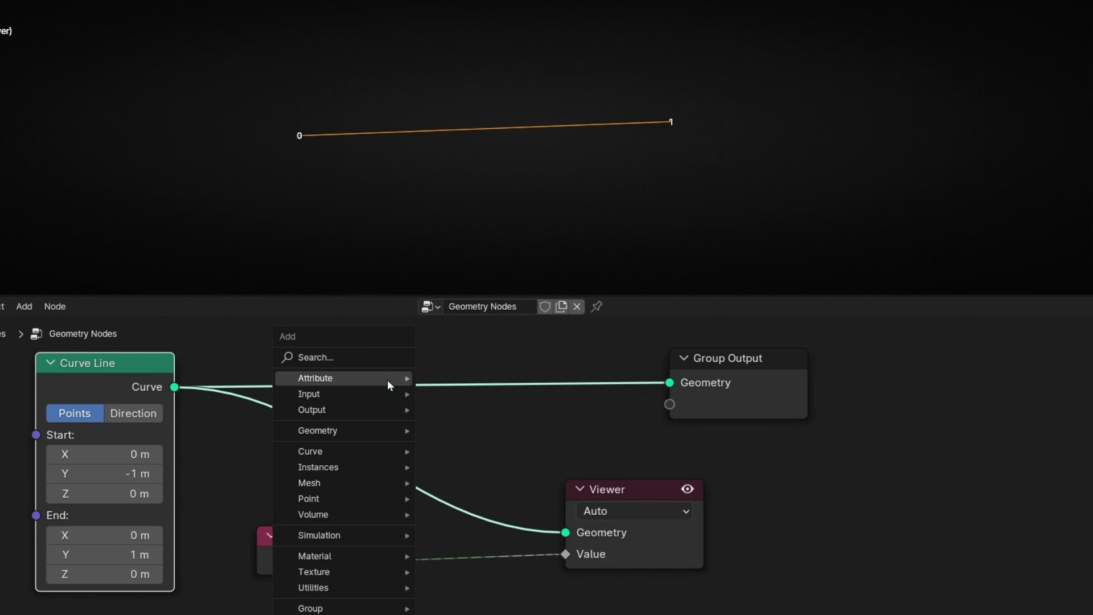
pyautogui.write('resa')
pyautogui.click(538, 408)
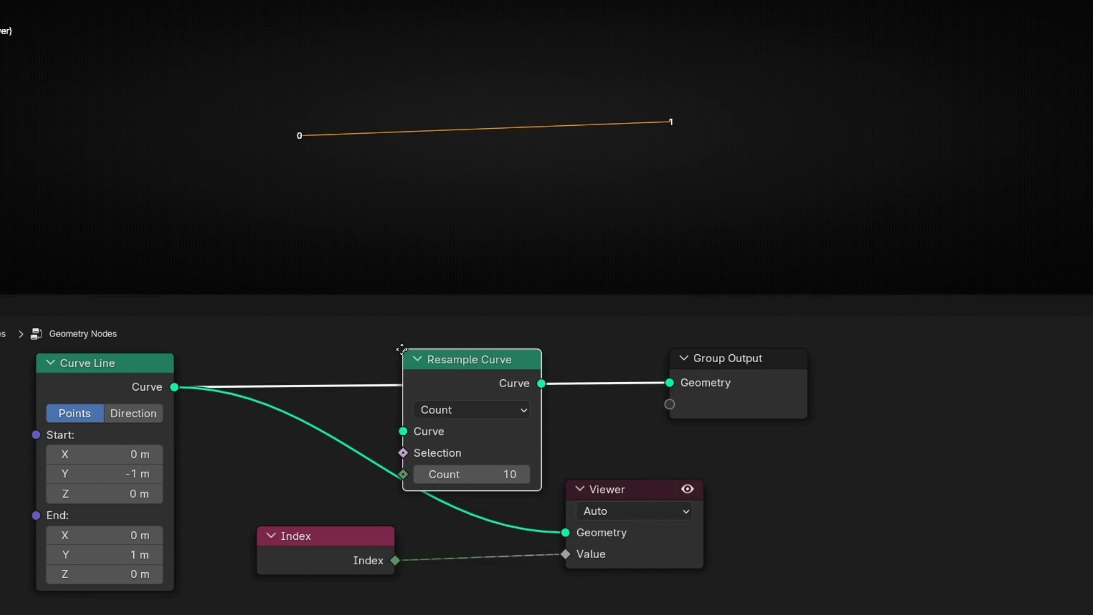
pyautogui.click(539, 406)
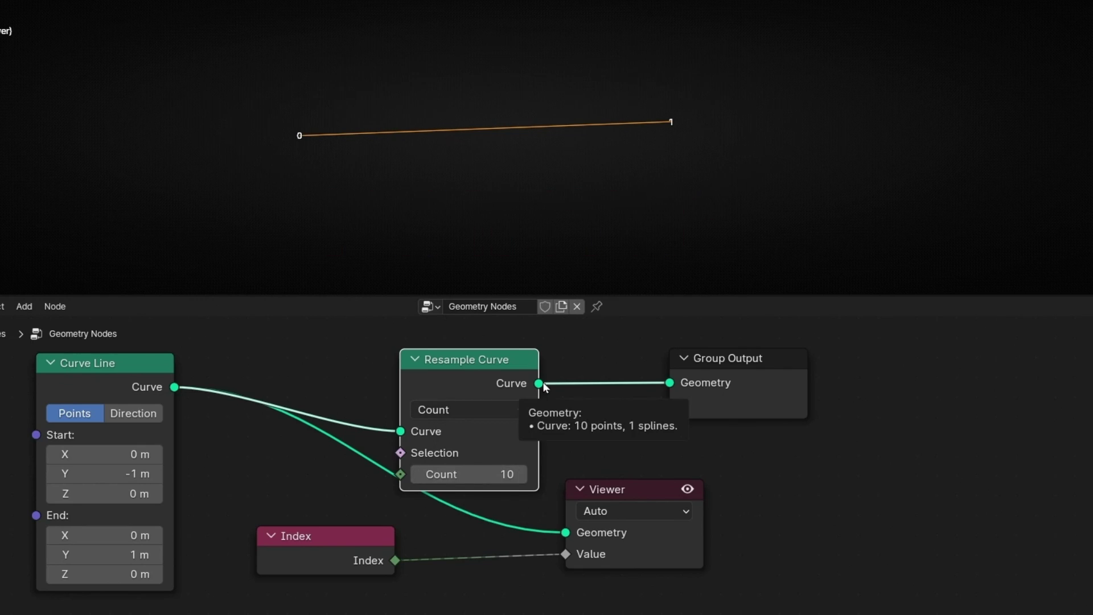
pyautogui.moveTo(538, 383); pyautogui.dragTo(565, 531)
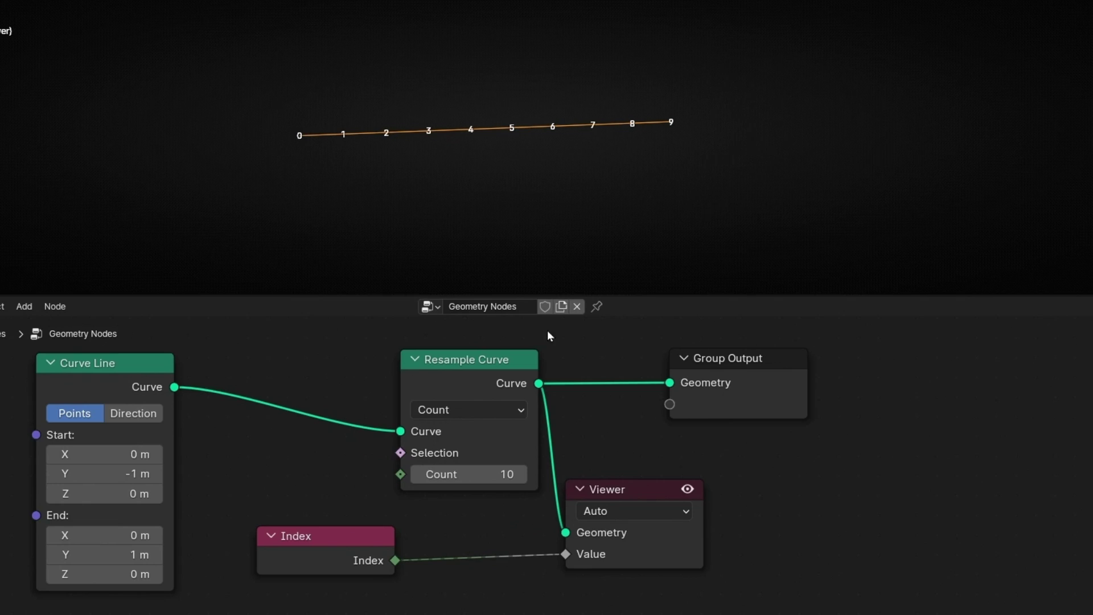
pyautogui.moveTo(547, 195); pyautogui.dragTo(530, 180, button='middle')
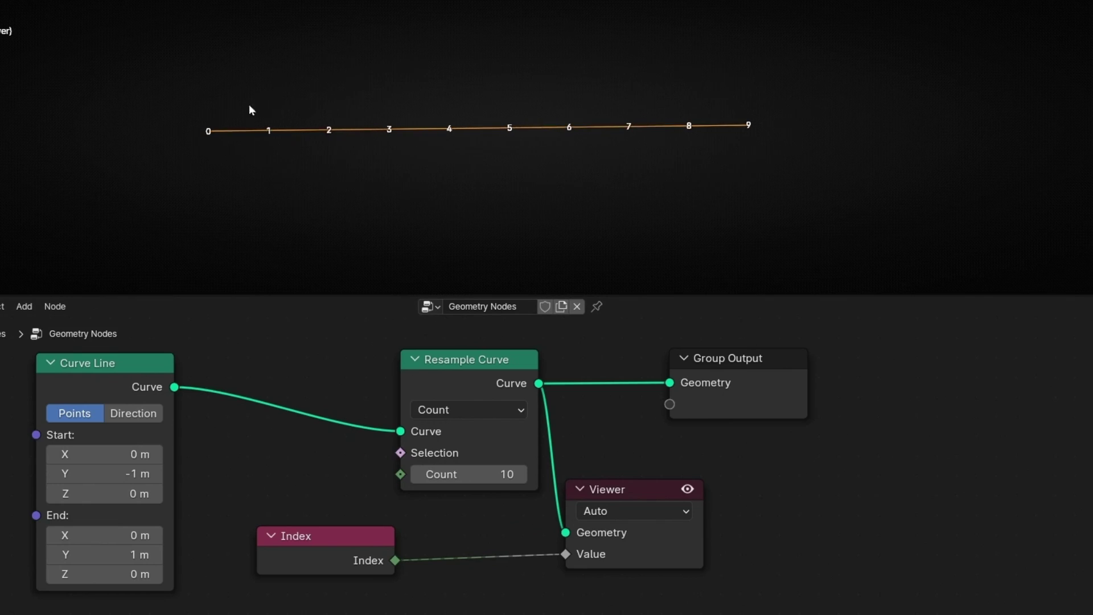
# Set the Resample Curve Count to 7, labelling points 0 to 6
pyautogui.click(421, 476)
pyautogui.click(421, 476)
pyautogui.click(421, 477)
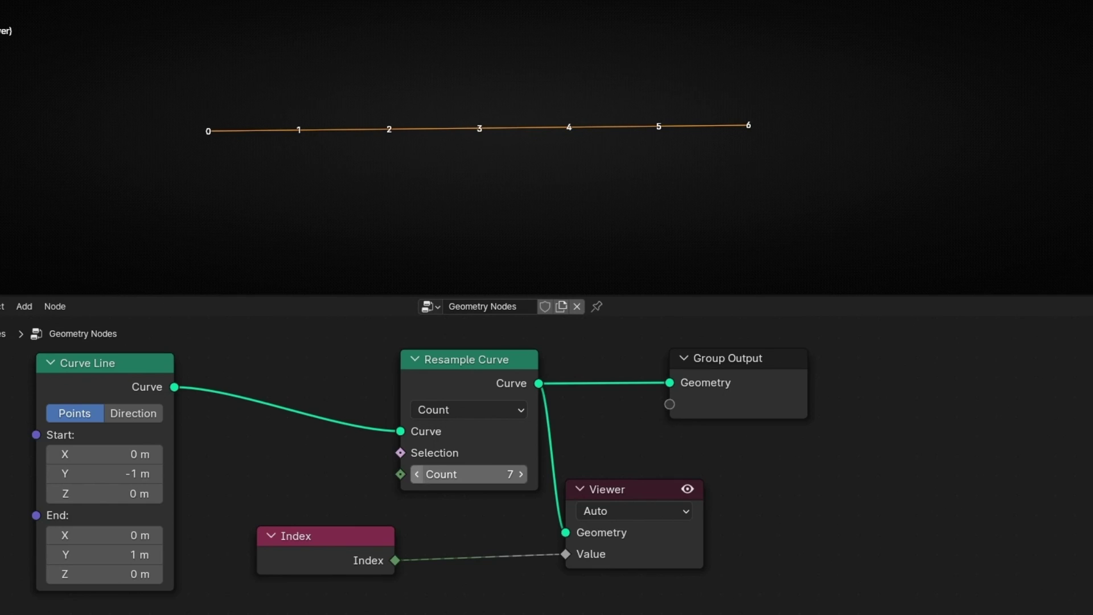
pyautogui.click(421, 477)
pyautogui.click(421, 476)
pyautogui.click(523, 474)
pyautogui.click(522, 474)
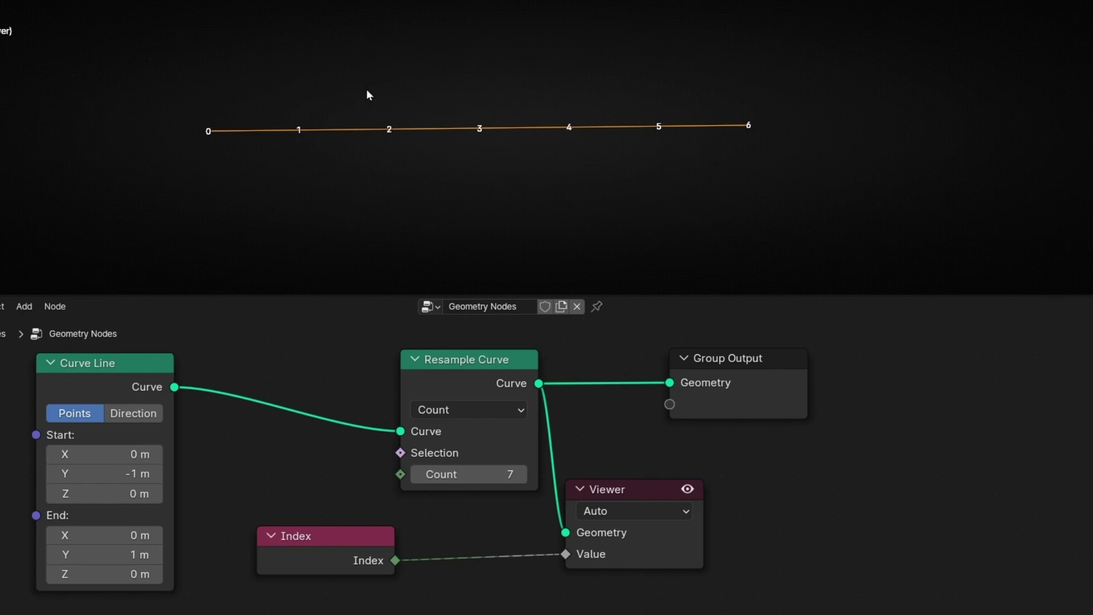
# Replace the Index node with a Spline Parameter node whose Factor feeds the Viewer's Value
pyautogui.moveTo(341, 545); pyautogui.dragTo(383, 544)
pyautogui.press('x')
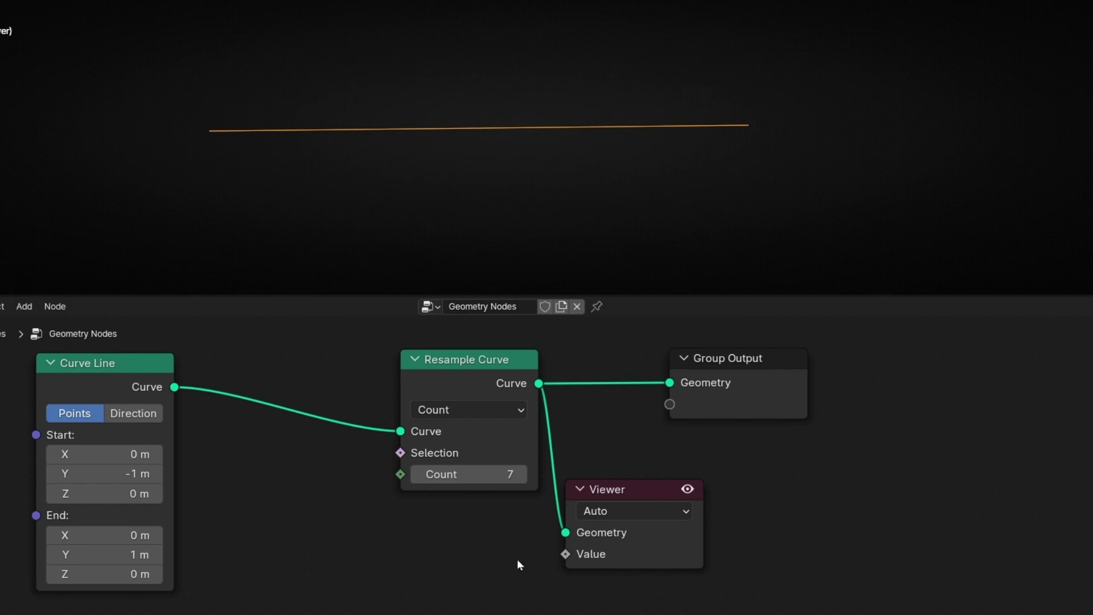
pyautogui.moveTo(582, 563); pyautogui.dragTo(366, 522)
pyautogui.write('sp')
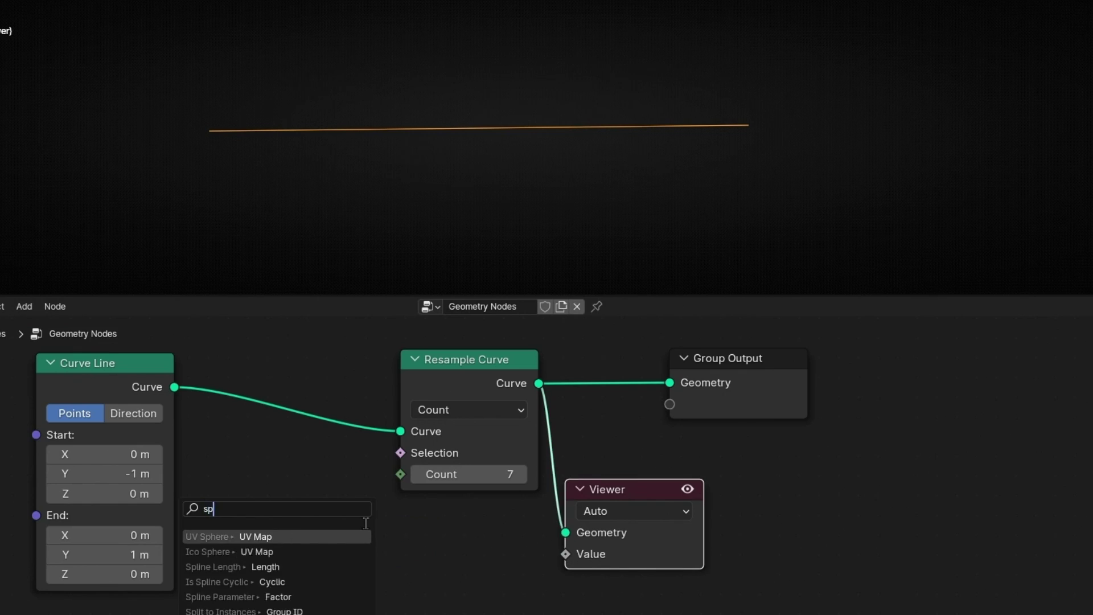
pyautogui.write('line ')
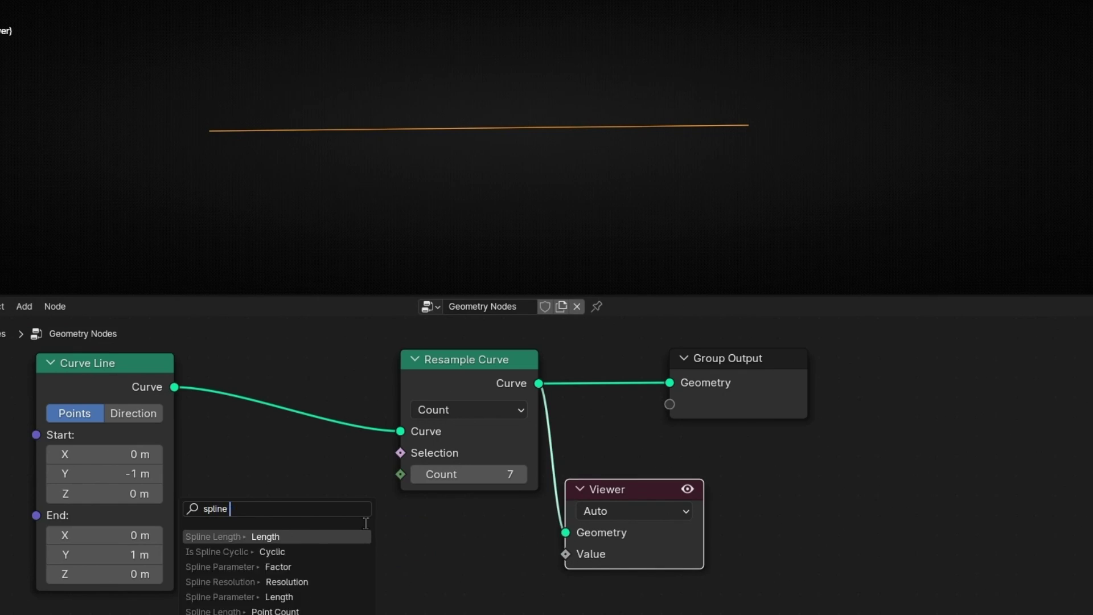
pyautogui.write('para')
pyautogui.press('Return')
pyautogui.click(370, 525)
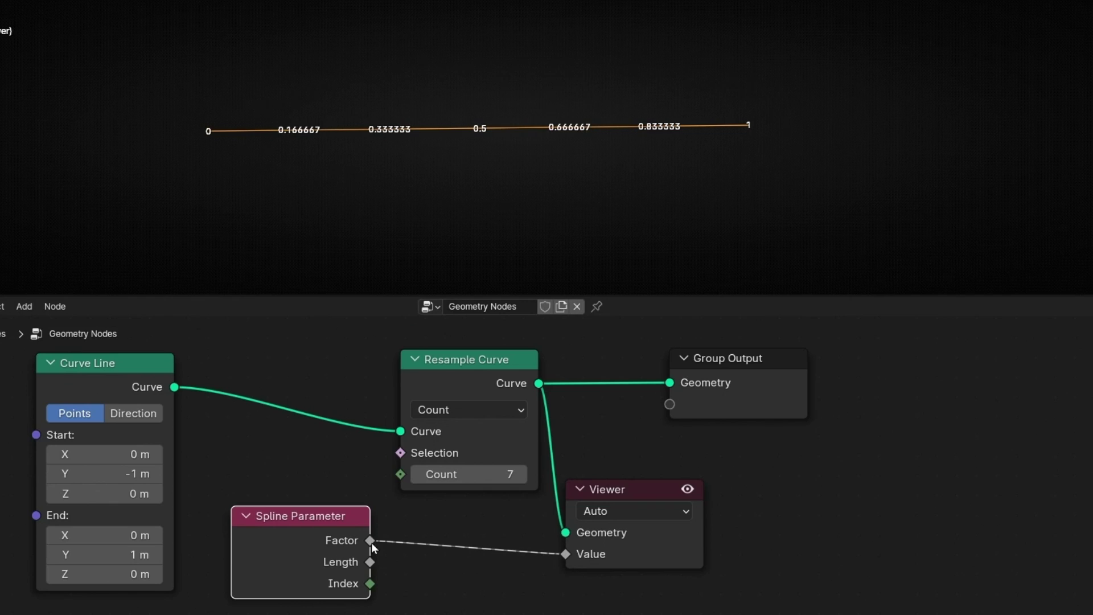
pyautogui.moveTo(343, 546)
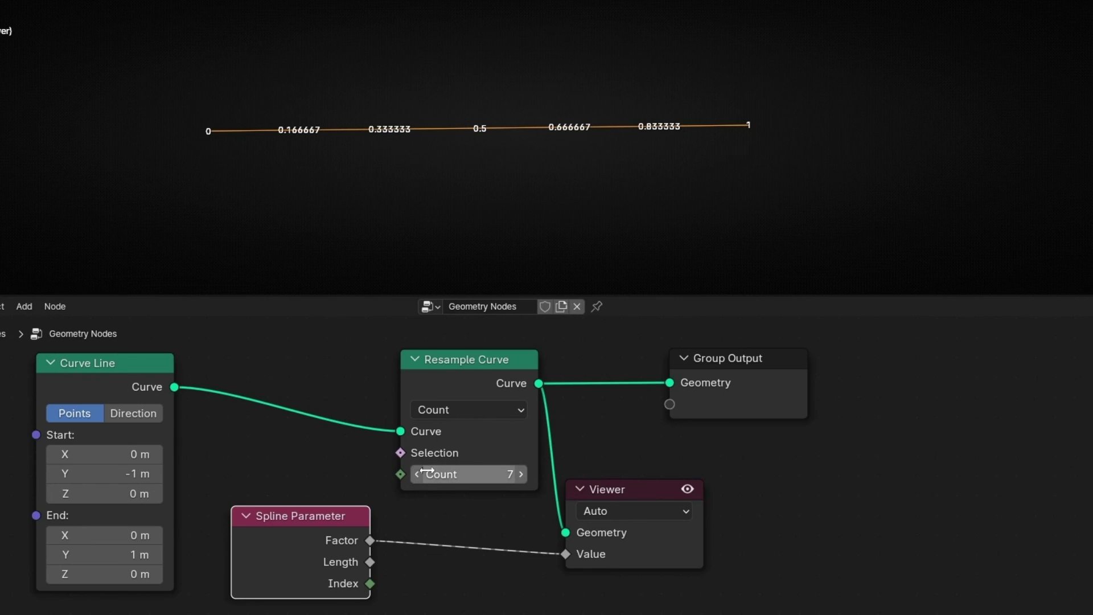
# Set the Resample Curve Count to 6 so factors read 0, 0.2 … 1
pyautogui.click(453, 473)
pyautogui.write('1')
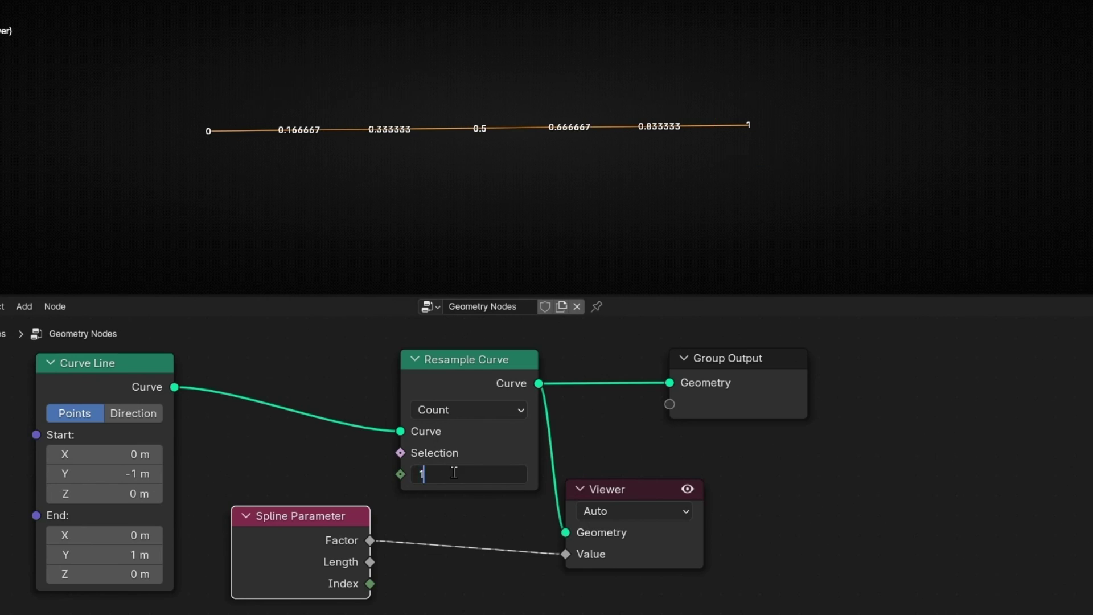
pyautogui.press('Return')
pyautogui.click(452, 473)
pyautogui.write('2')
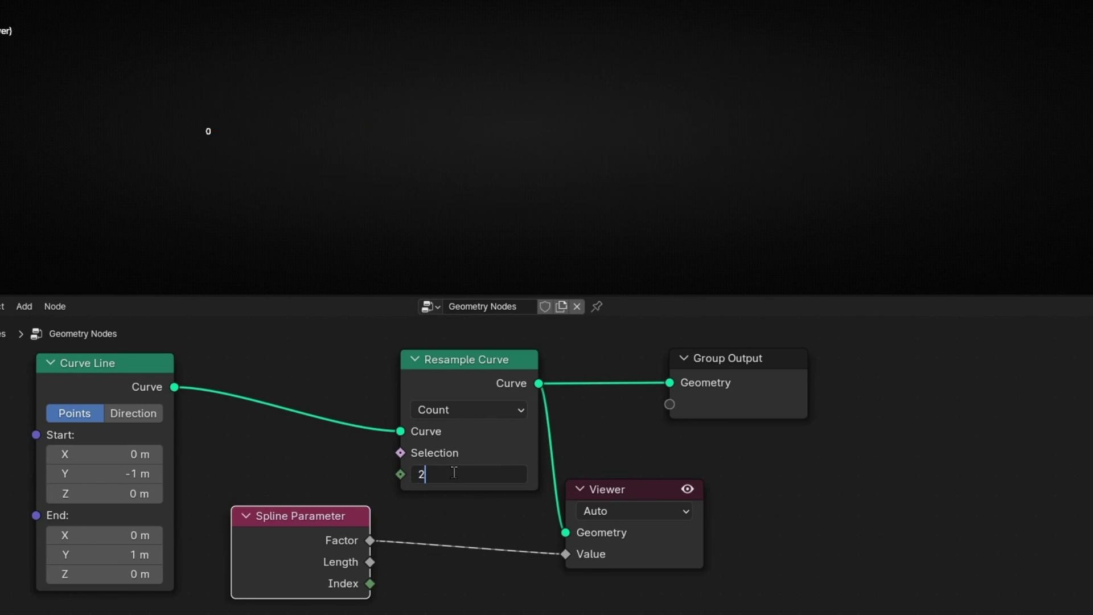
pyautogui.press('Return')
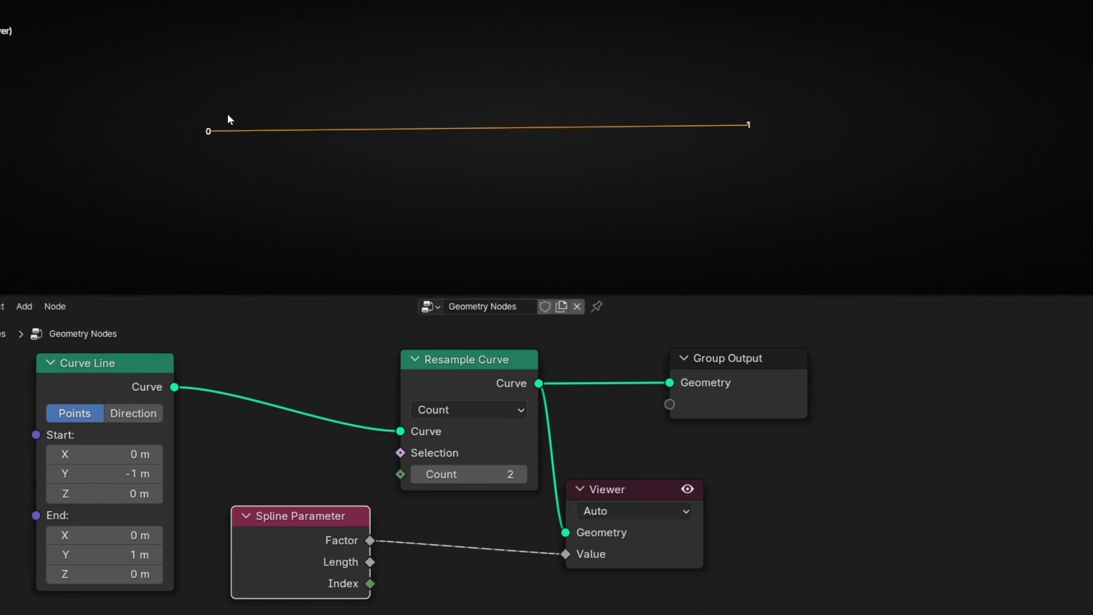
pyautogui.click(522, 480)
pyautogui.click(521, 475)
pyautogui.click(521, 475)
pyautogui.click(520, 476)
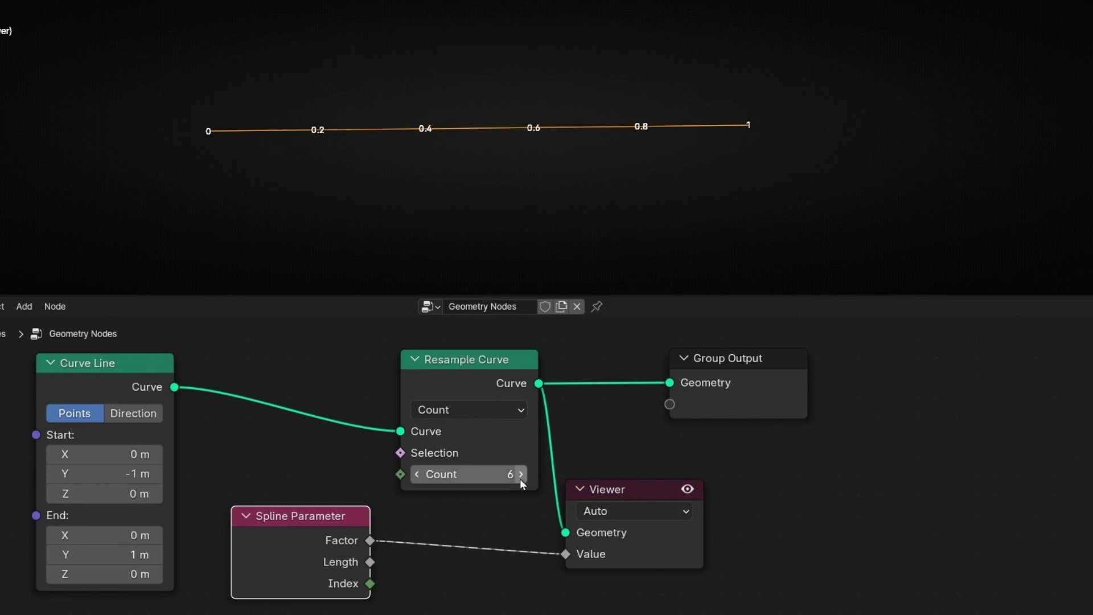
pyautogui.moveTo(330, 543); pyautogui.dragTo(358, 551)
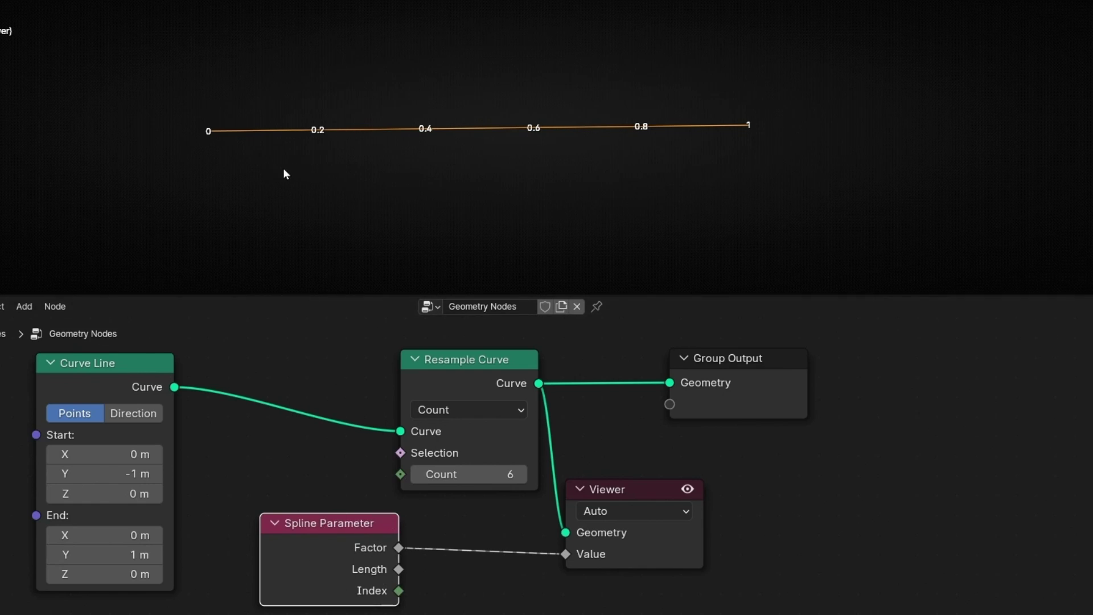
pyautogui.moveTo(317, 161); pyautogui.dragTo(576, 133, button='middle')
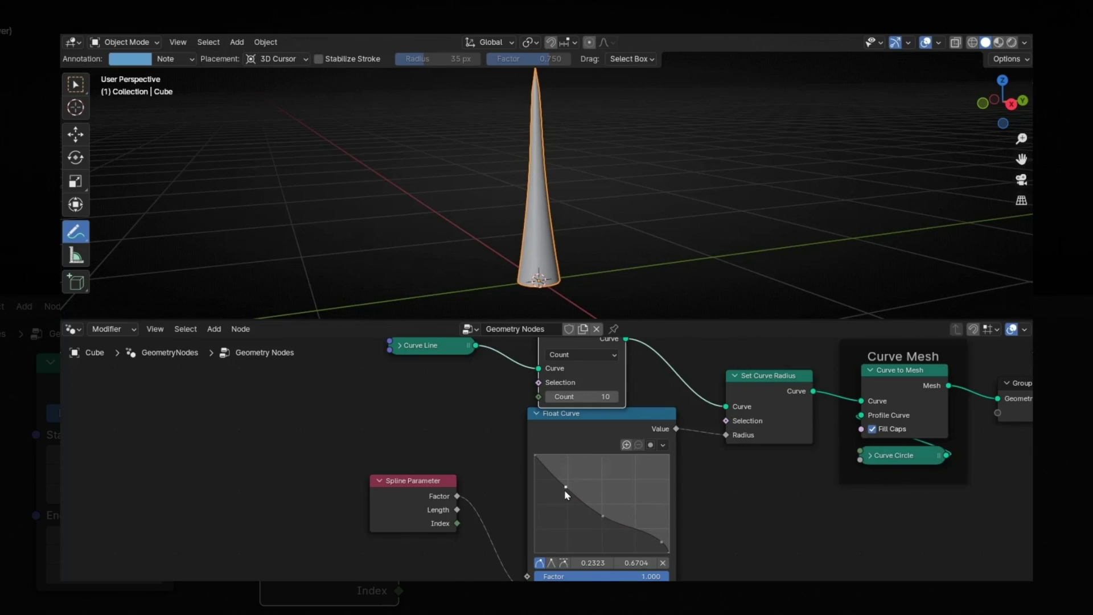
pyautogui.moveTo(557, 514); pyautogui.dragTo(614, 461)
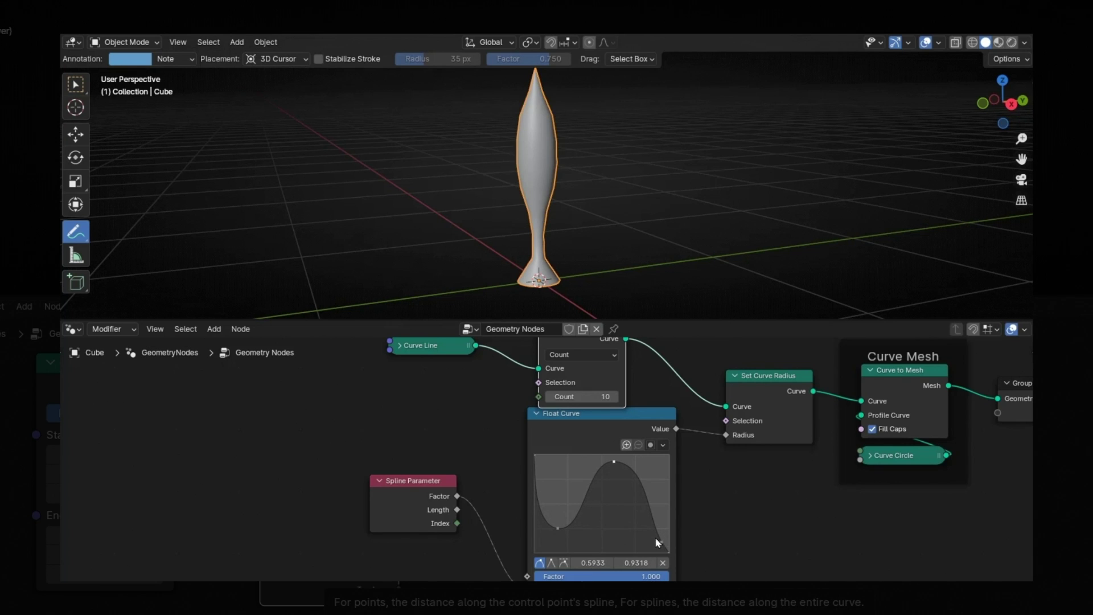
pyautogui.moveTo(661, 544); pyautogui.dragTo(661, 550)
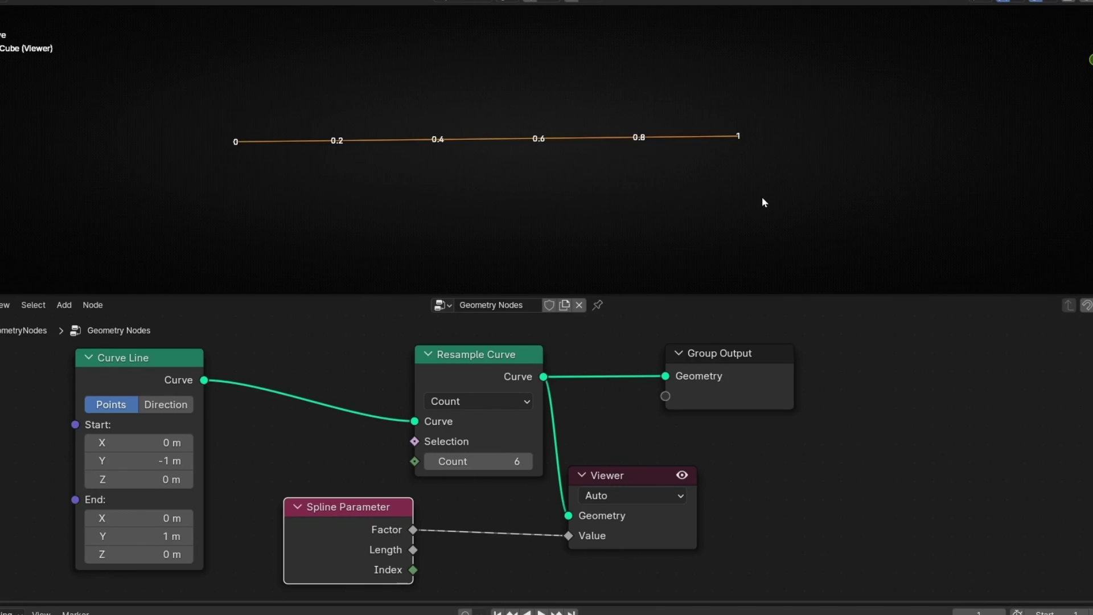
# Enable Viewer Node Color in the Viewport Overlays so the previewed curve shows white
pyautogui.click(1050, 1)
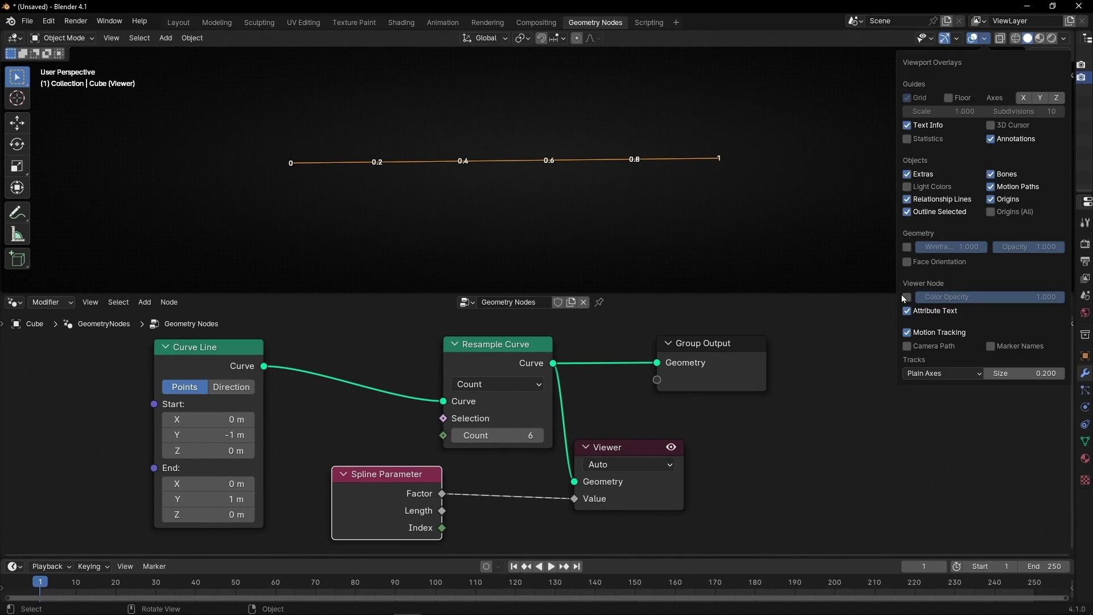
pyautogui.click(906, 297)
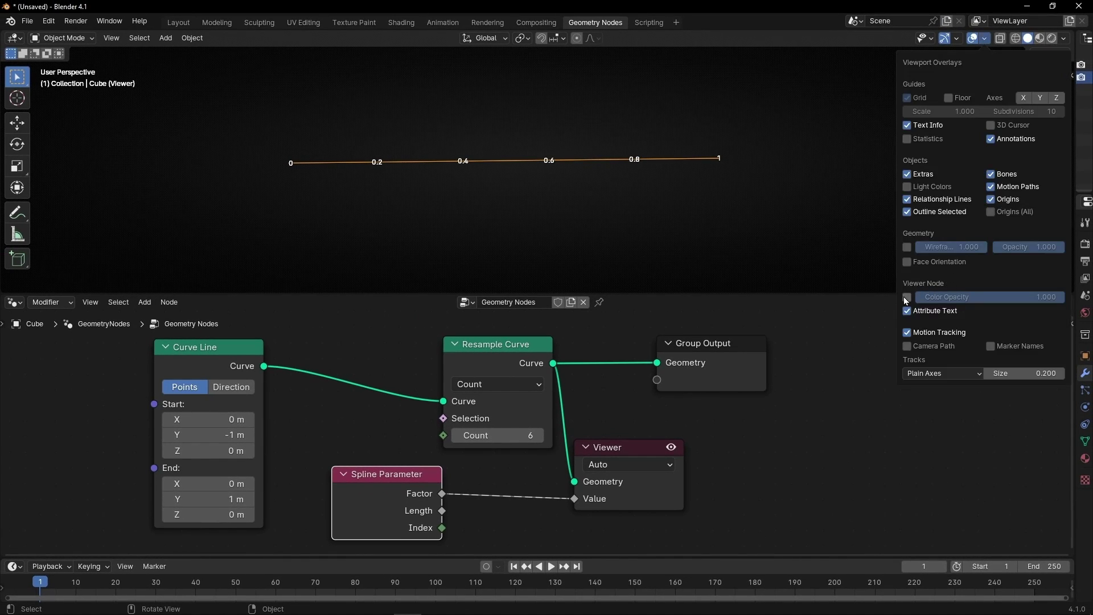